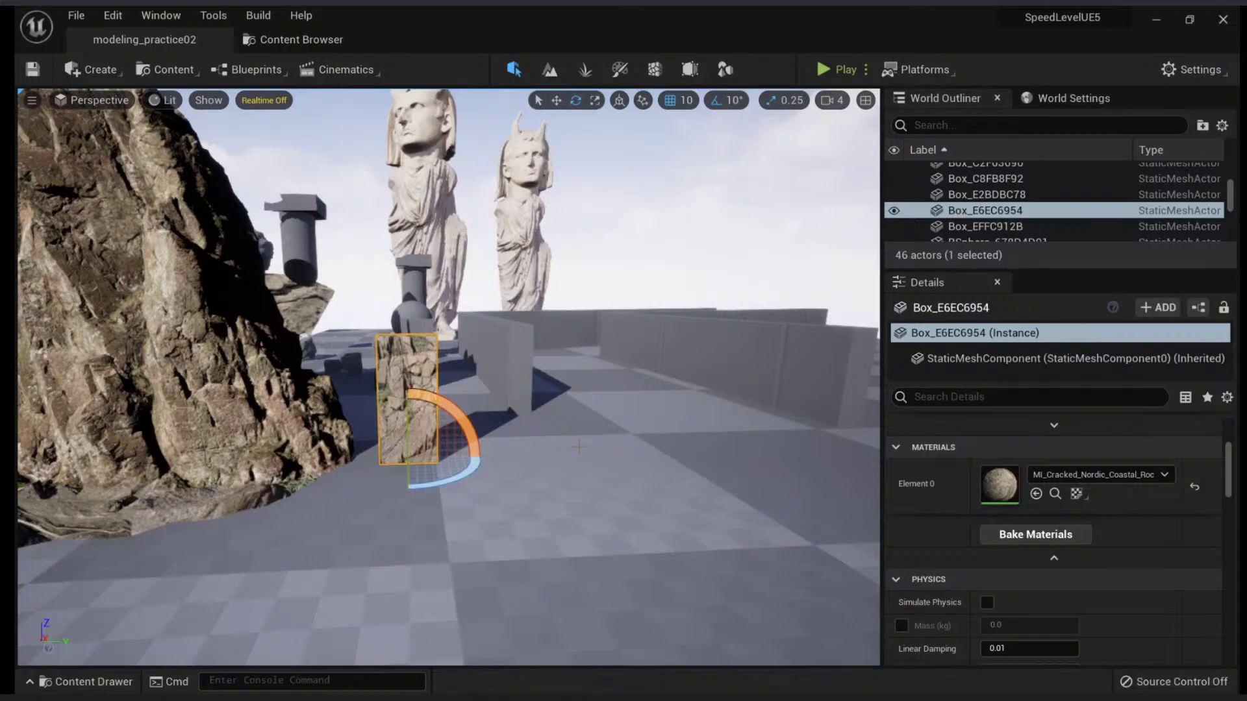
key("d")
right_click_drag(632, 454, 609, 428)
right_click_drag(473, 445, 486, 461)
key("a")
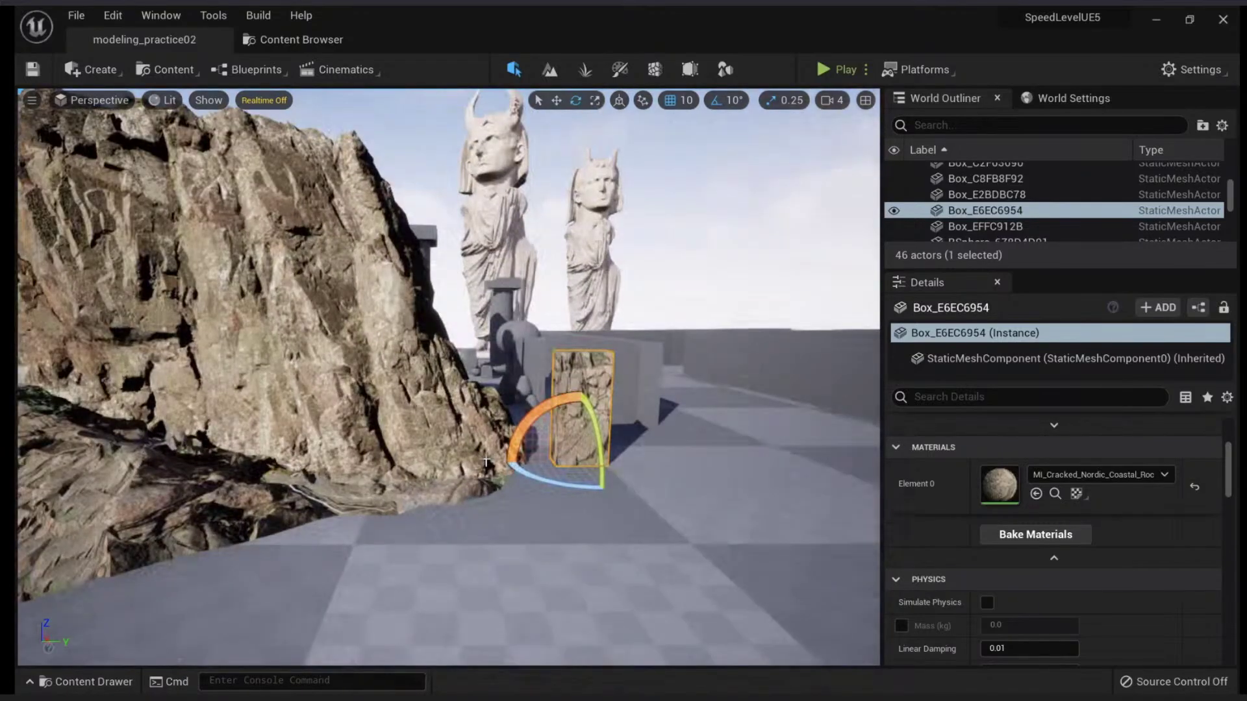
left_click(350, 361)
right_click_drag(350, 361, 362, 337)
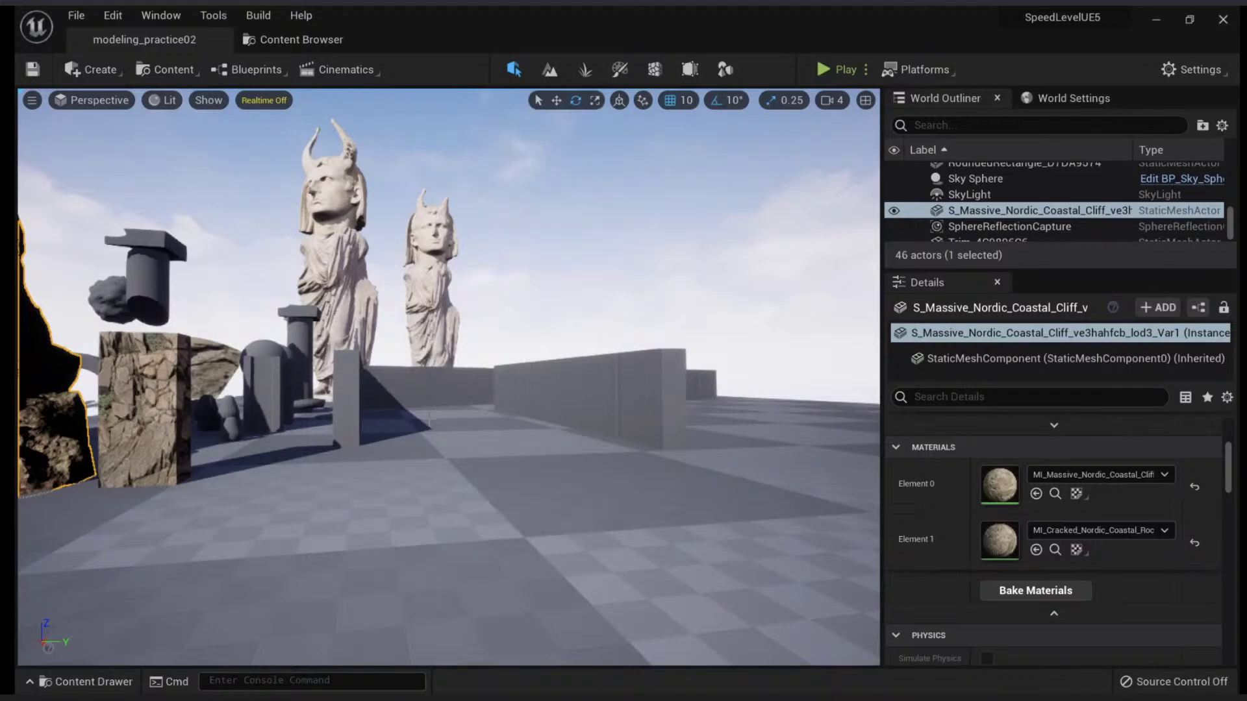
Step: Switch to Modeling mode and list only the static meshes in the Megascans content folder
left_click(726, 70)
scroll(120, 295, "down", 2)
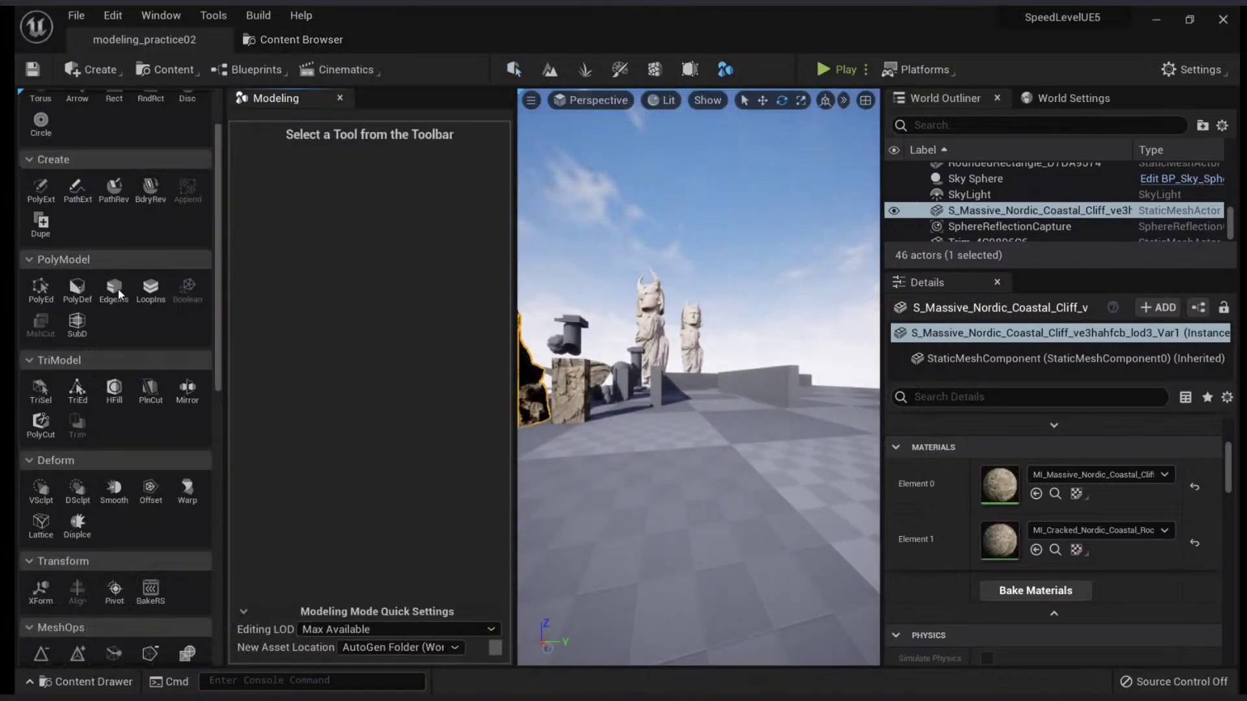
left_click(318, 40)
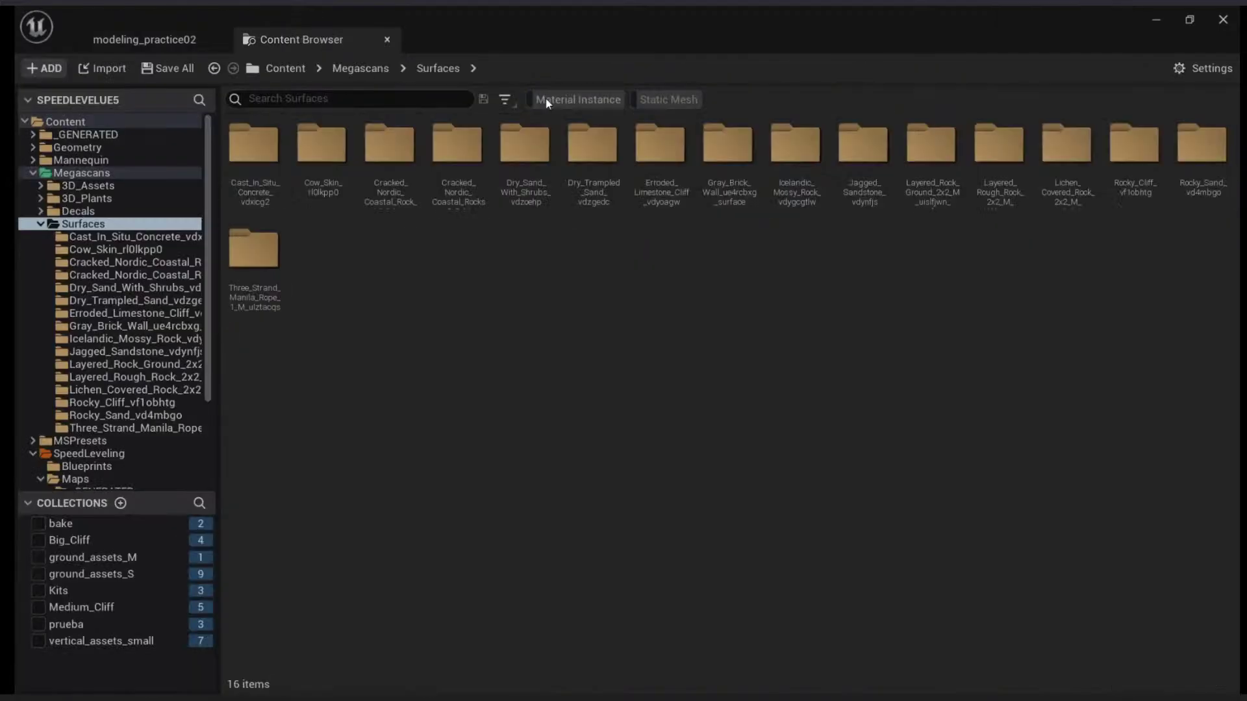
left_click(122, 173)
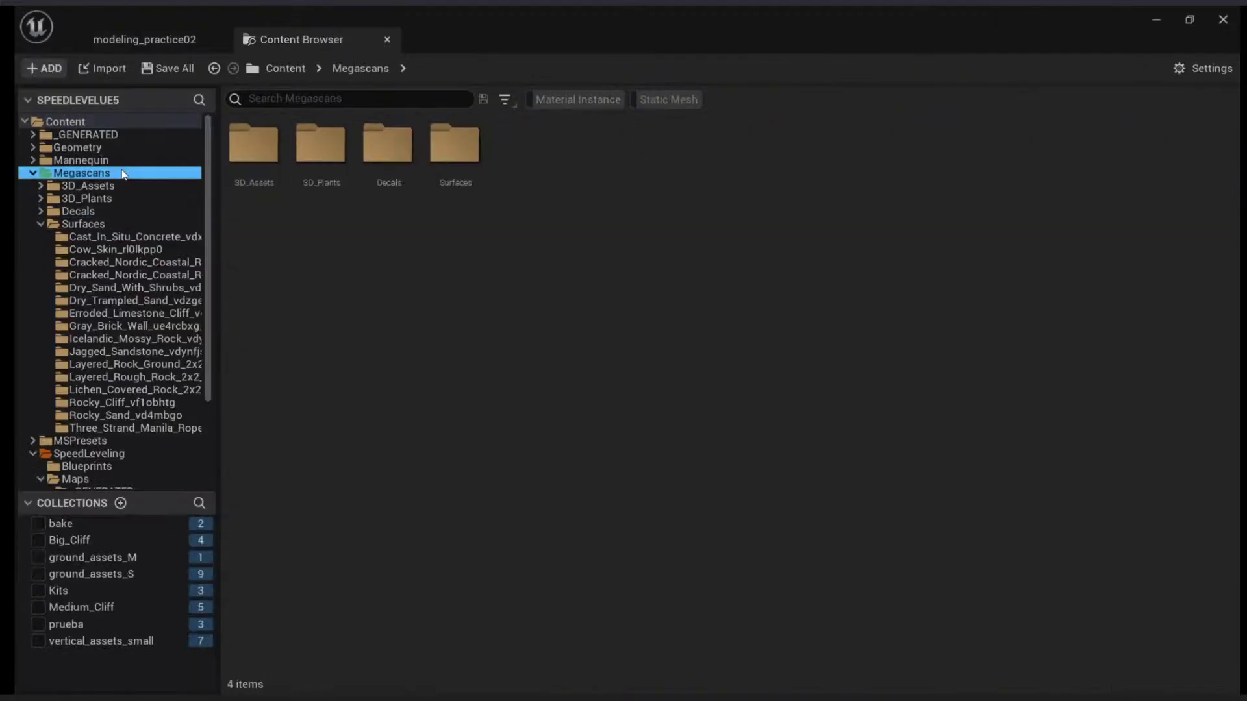
left_click(679, 101)
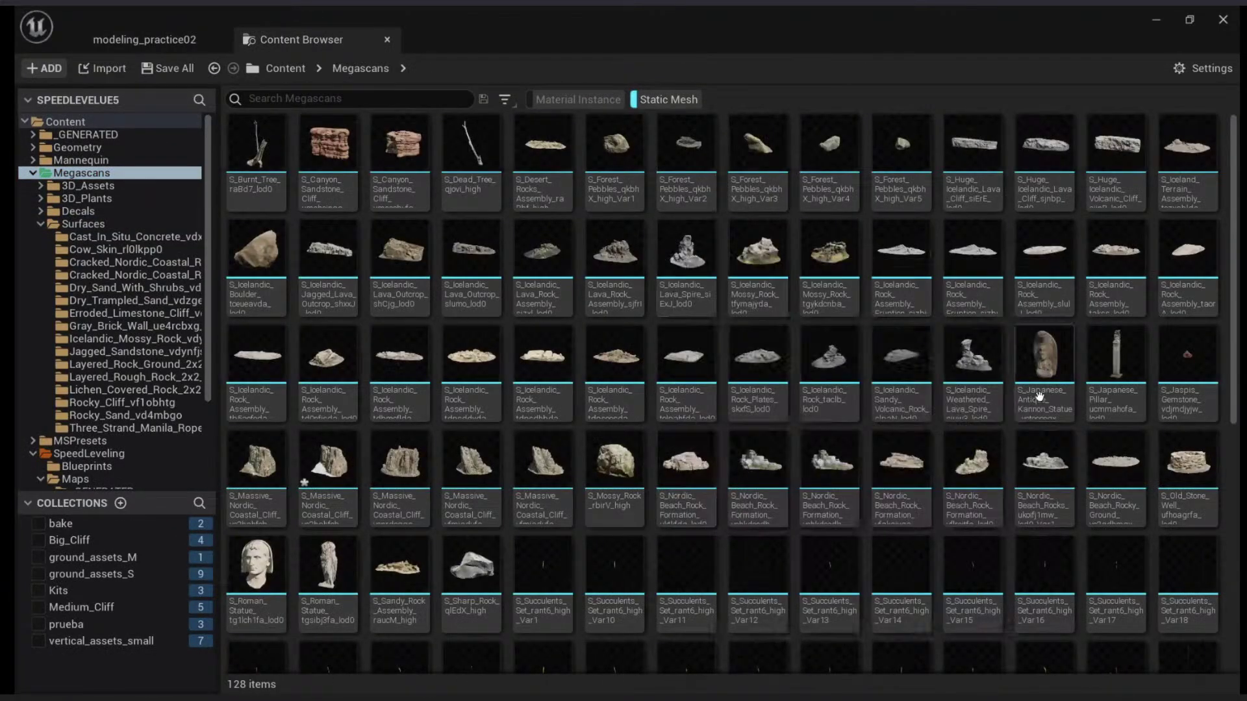
Step: Place the S_Japanese_Antique_Kannon_Statue static mesh on the level floor and rotate it about its vertical axis
mouse_move(1042, 381)
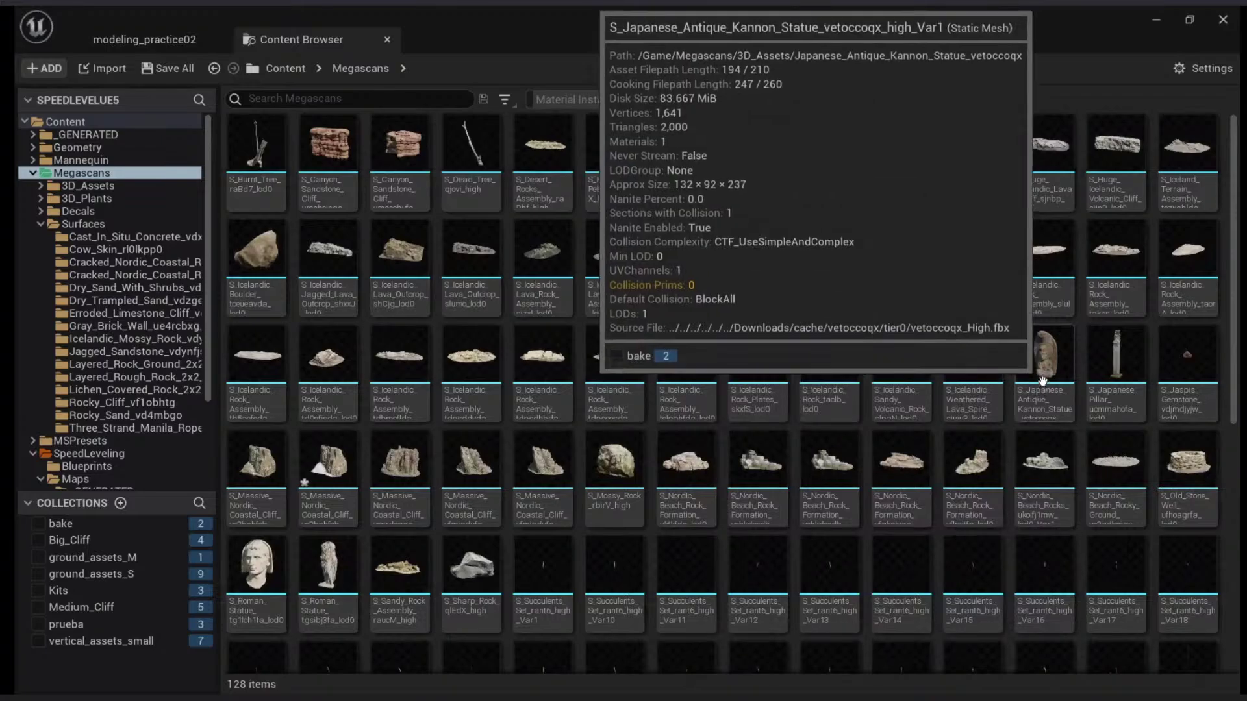
left_click(1027, 365)
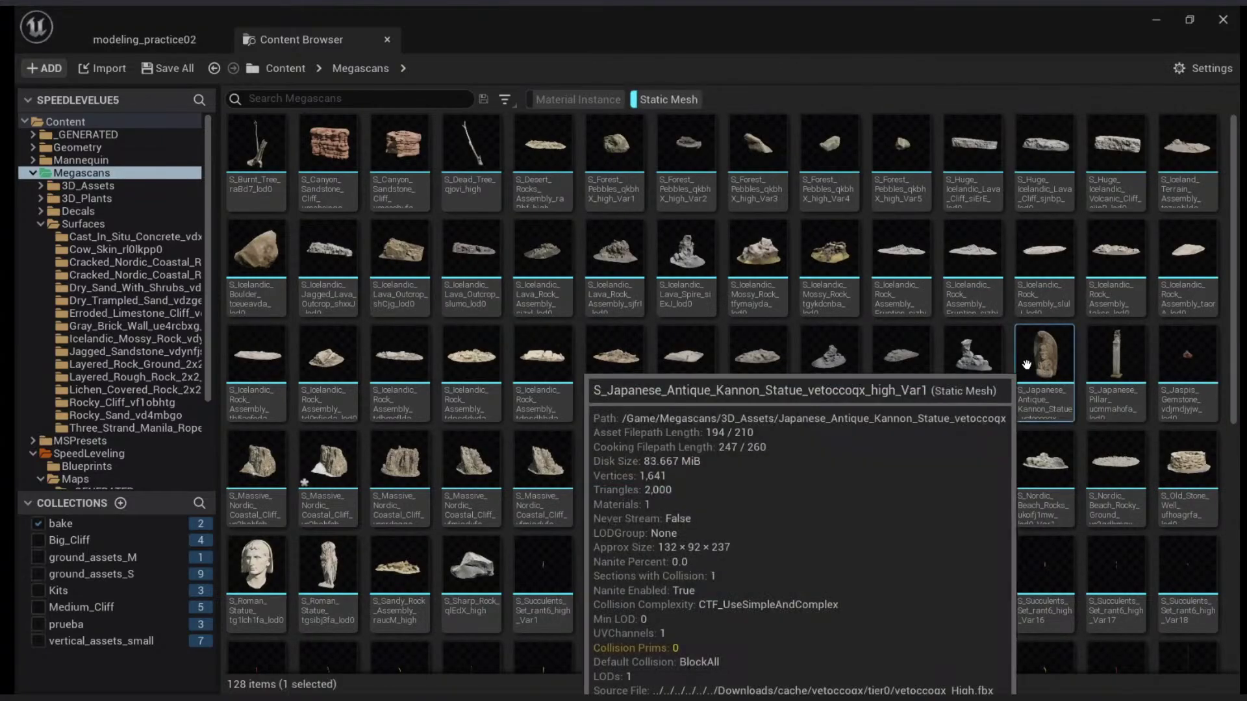
scroll(1176, 369, "down", 7)
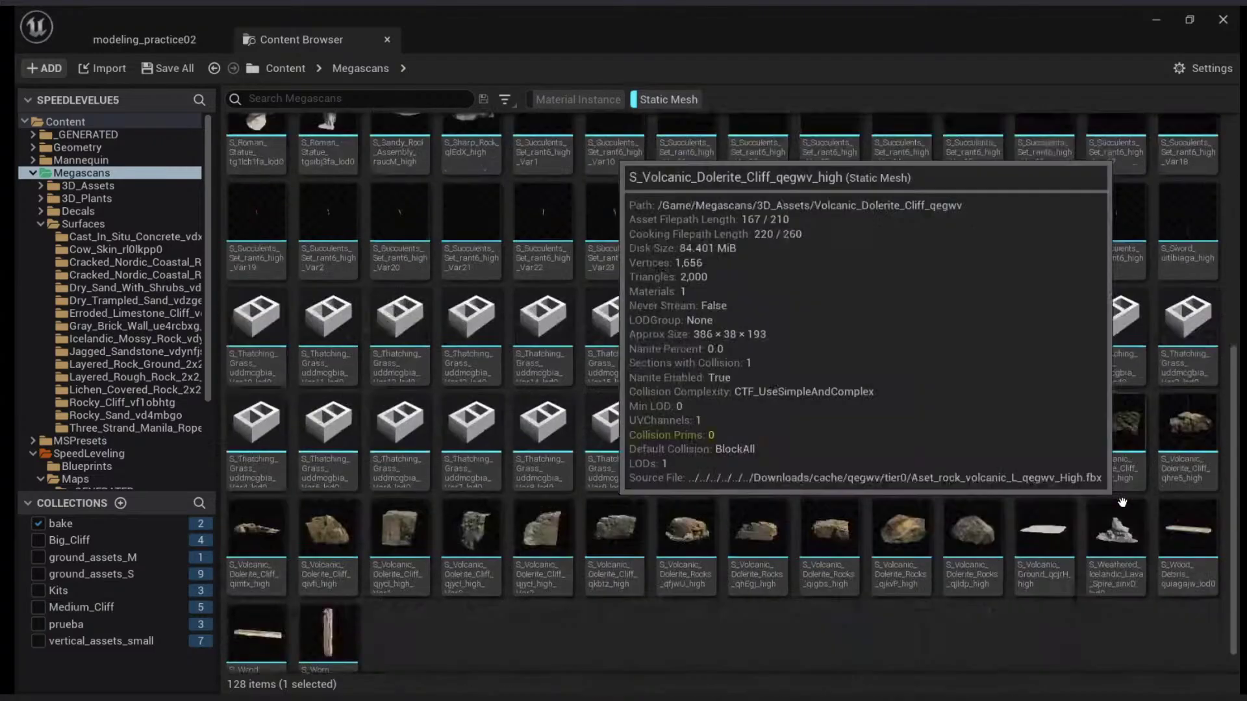
scroll(1176, 370, "up", 7)
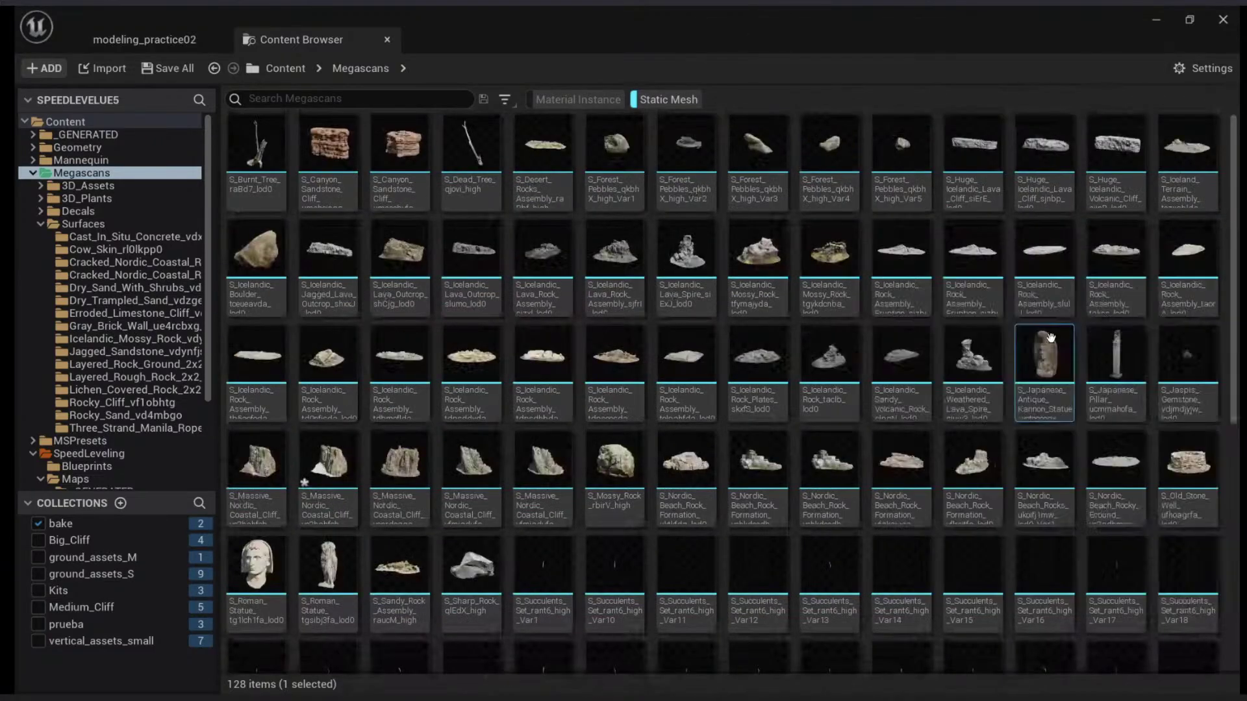
left_click_drag(1042, 359, 682, 507)
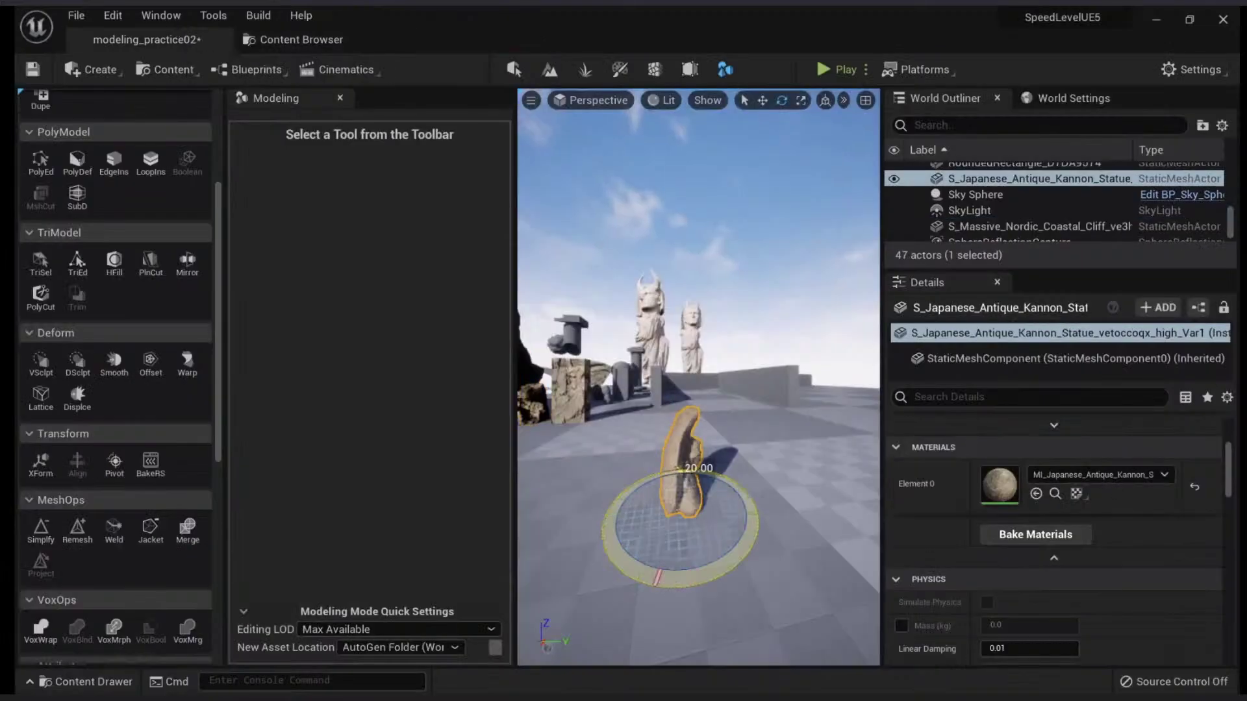
Step: Examine the placed Kannon statue up close in unlit, wireframe and lit views
key("alt+3")
key("alt+2")
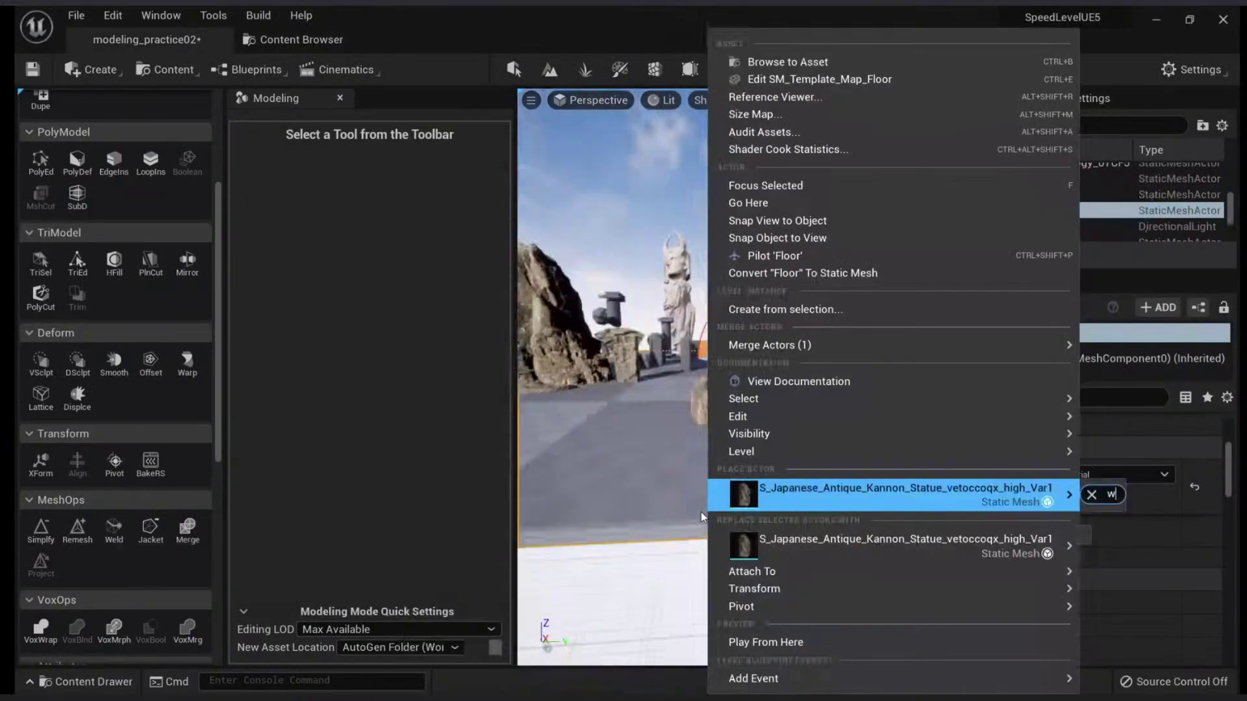
right_click_drag(679, 518, 675, 474)
left_click(669, 454)
right_click_drag(669, 455, 651, 434)
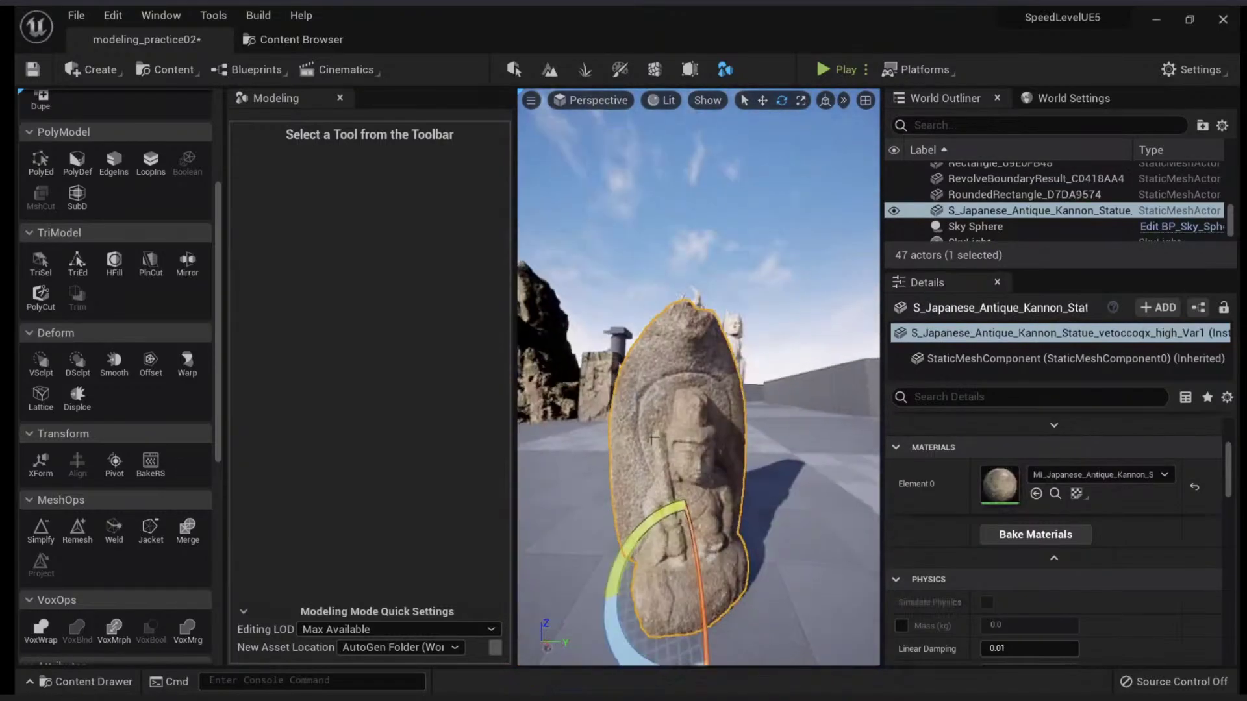
key("alt+3")
key("alt+2")
key("alt+4")
Step: Open the Kannon statue's static mesh asset, disable Nanite and apply the change
scroll(1020, 531, "up", 3)
double_click(995, 556)
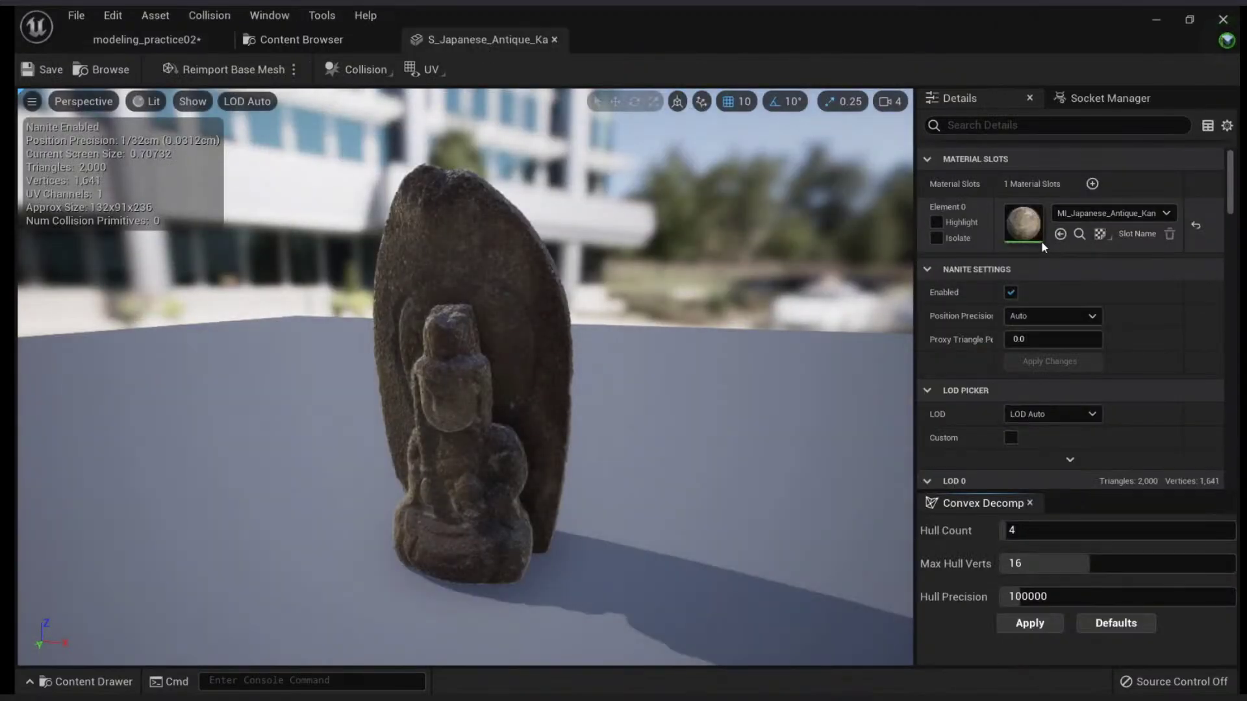
left_click(1010, 292)
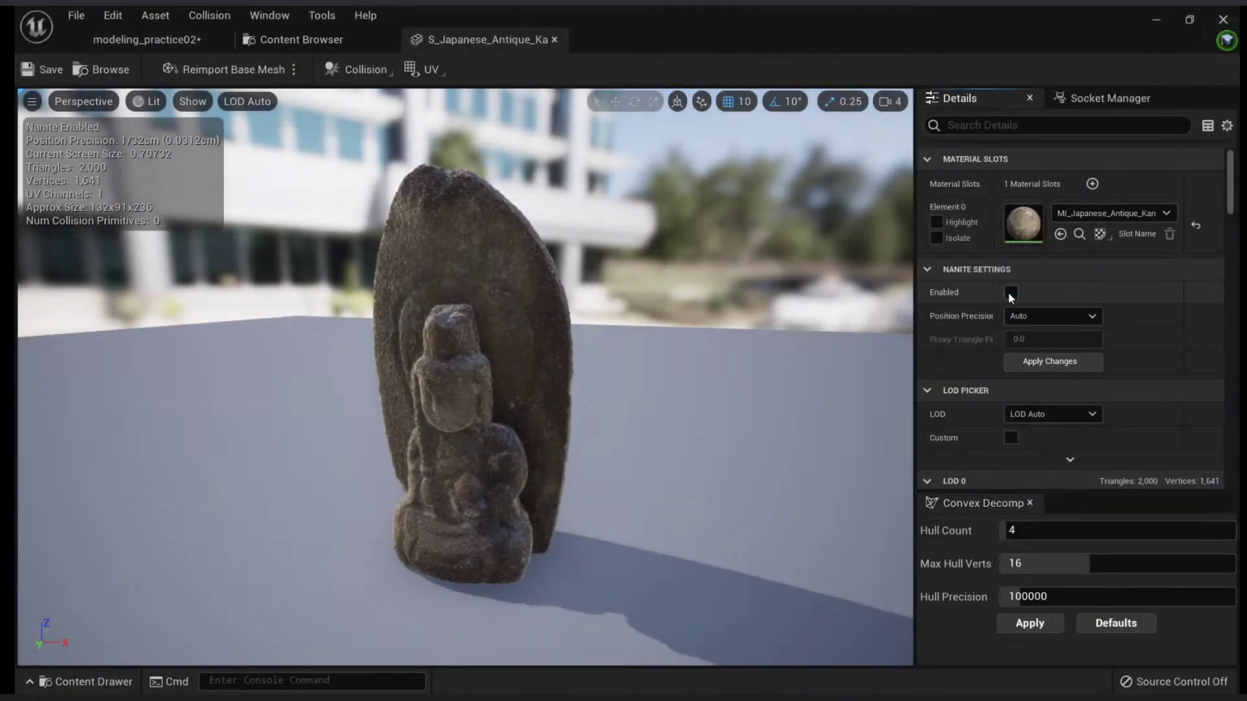
left_click(1074, 362)
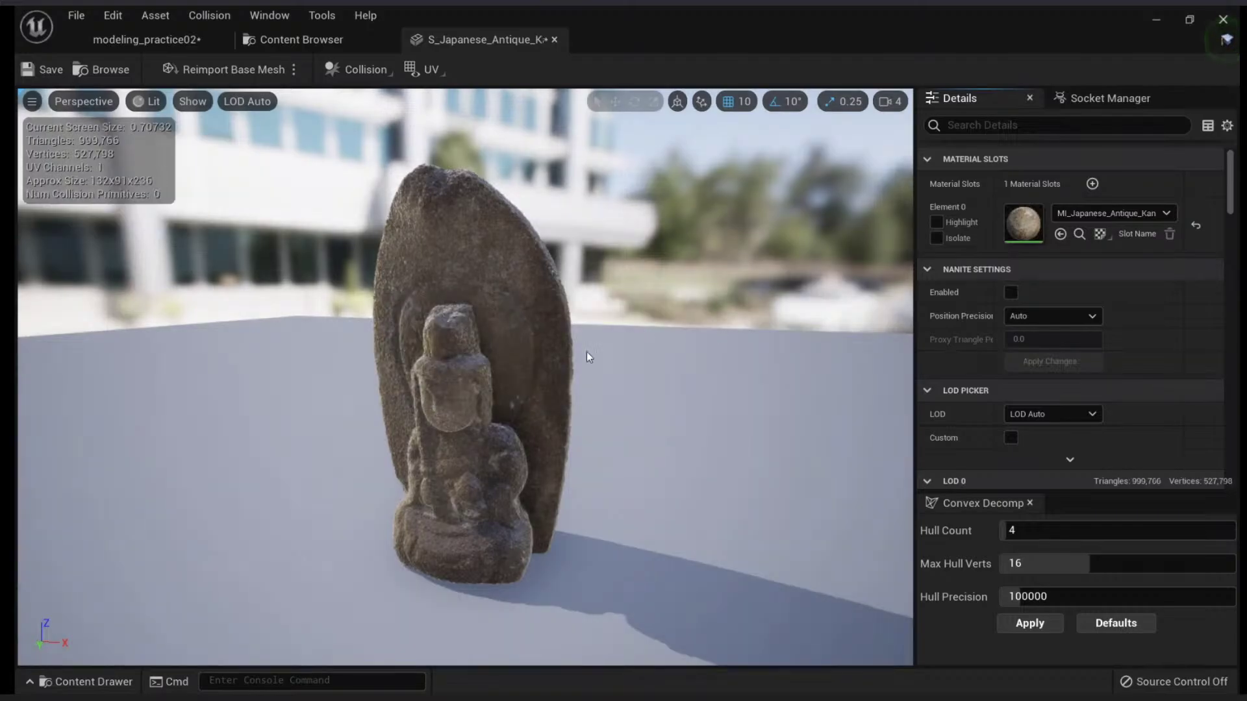
Step: Examine the statue's full-resolution mesh in wireframe and lit views, and return to the modeling_practice02 level
left_click_drag(530, 376, 492, 402, "alt")
key("alt+2")
key("alt+4")
left_click(198, 42)
Step: Rotate the Kannon statue to 90° about Z and place a copy beside it at Y 4710
right_click_drag(648, 434, 695, 529)
key("w")
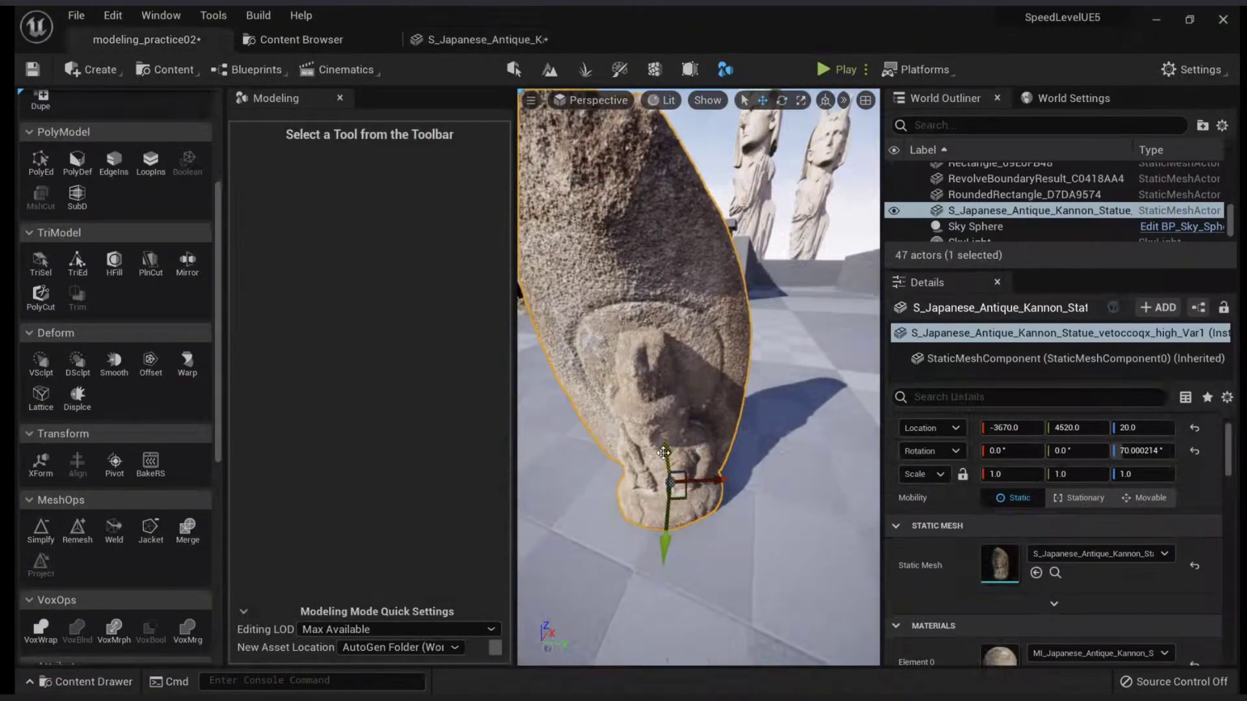
key("e")
left_click_drag(713, 523, 737, 488)
key("w")
right_click_drag(737, 489, 714, 521)
left_click_drag(670, 501, 847, 514, "alt")
Step: Duplicate the copied statue into a new static mesh asset named LOW_Poly_version, deleting the source
scroll(195, 413, "up", 4)
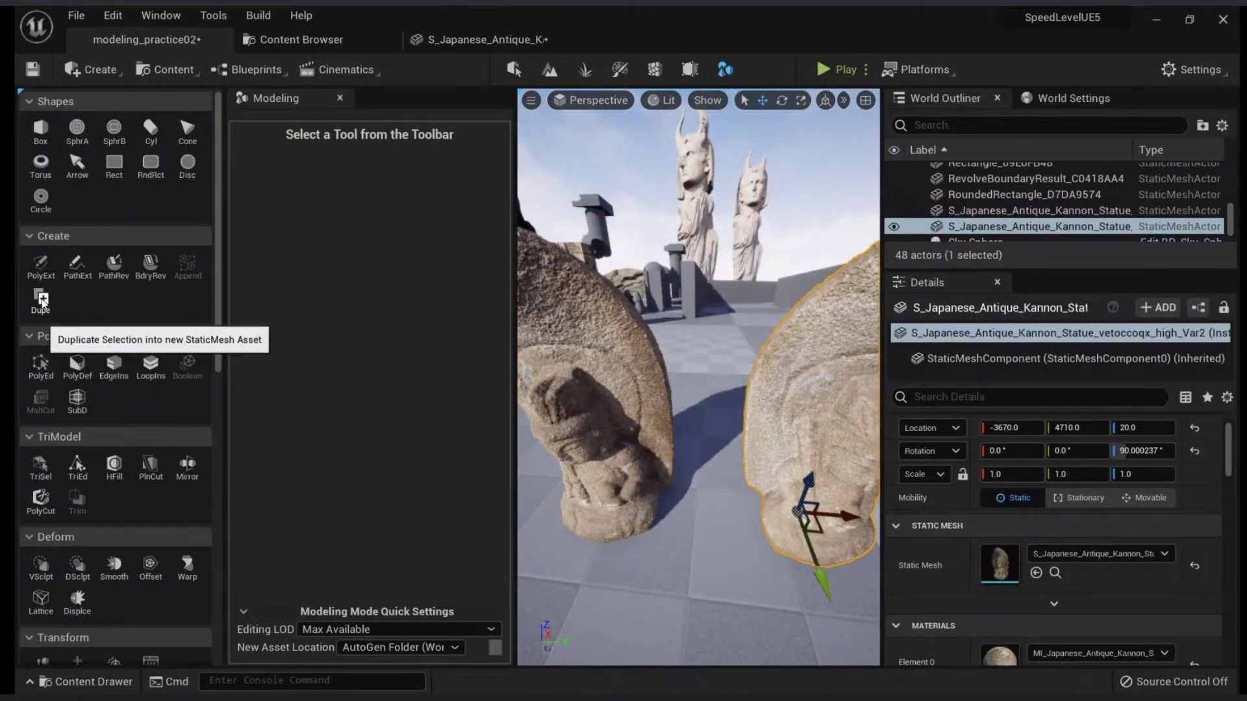
left_click(41, 298)
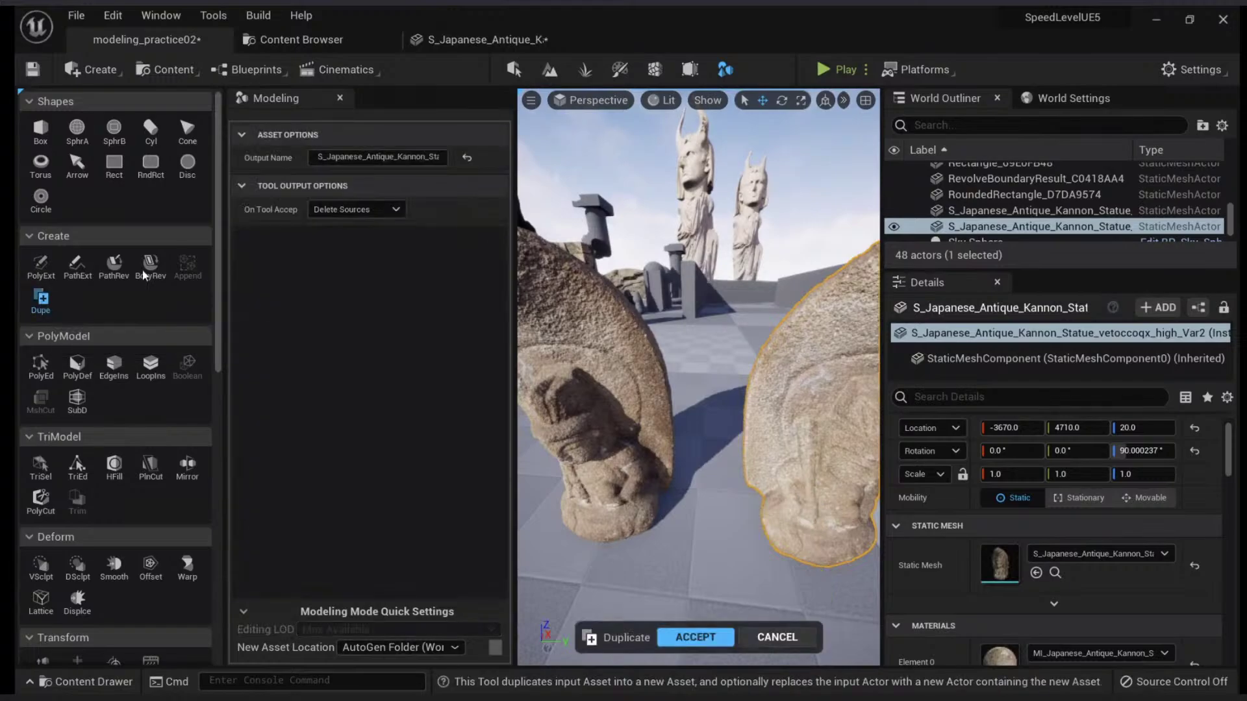
left_click(390, 158)
type("LOW_V")
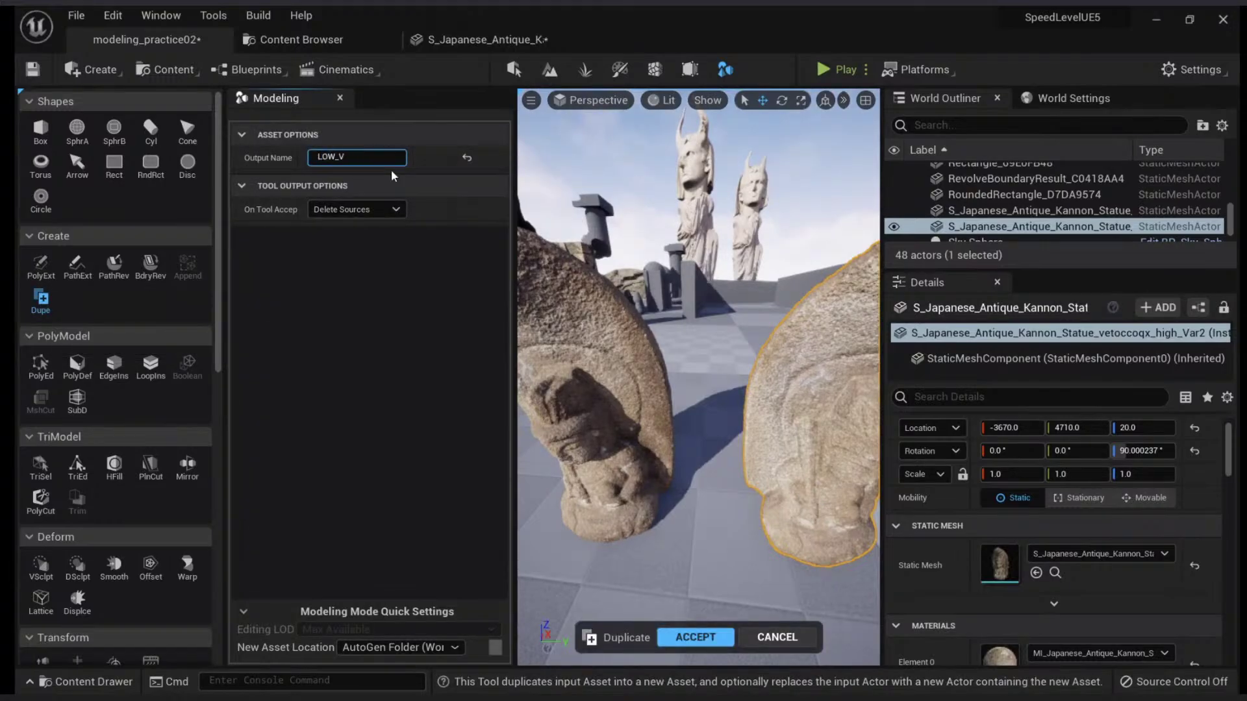
key("BackSpace")
type("Poly_version")
left_click(695, 636)
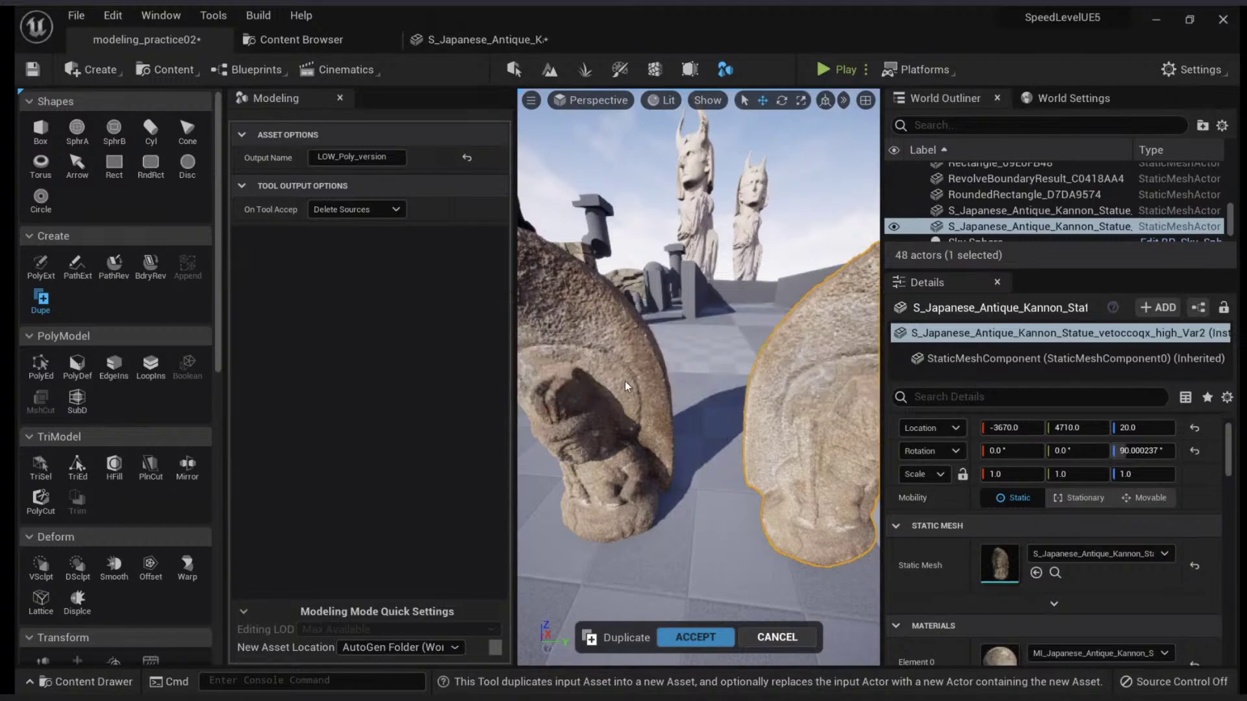
key("Return")
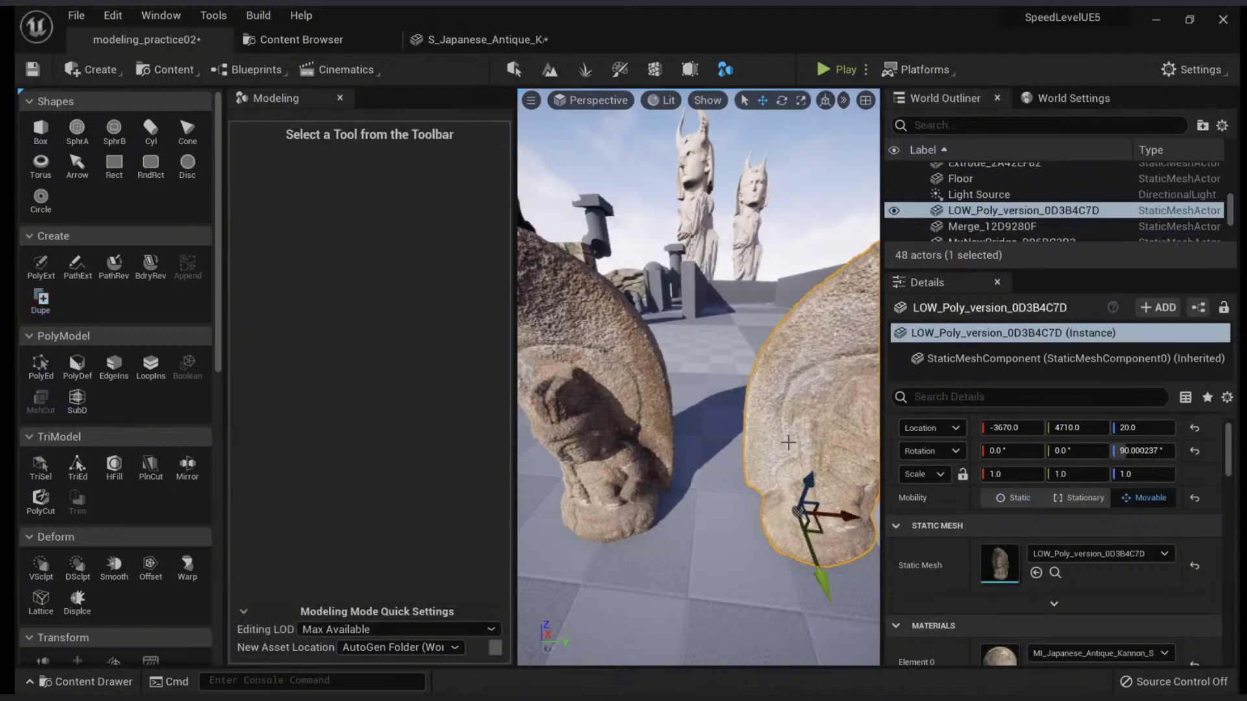
Step: Focus on the LOW_Poly_version statue and examine its mesh in unlit, wireframe and lit views
key("f")
mouse_move(698, 377)
right_mouse_down()
mouse_move(649, 372)
mouse_move(688, 377)
right_mouse_up()
key("alt+3")
key("alt+2")
right_click_drag(734, 442, 719, 470)
key("alt+4")
Step: Preview a Voxel Wrap of the LOW_Poly_version statue with the current settings
scroll(135, 499, "down", 12)
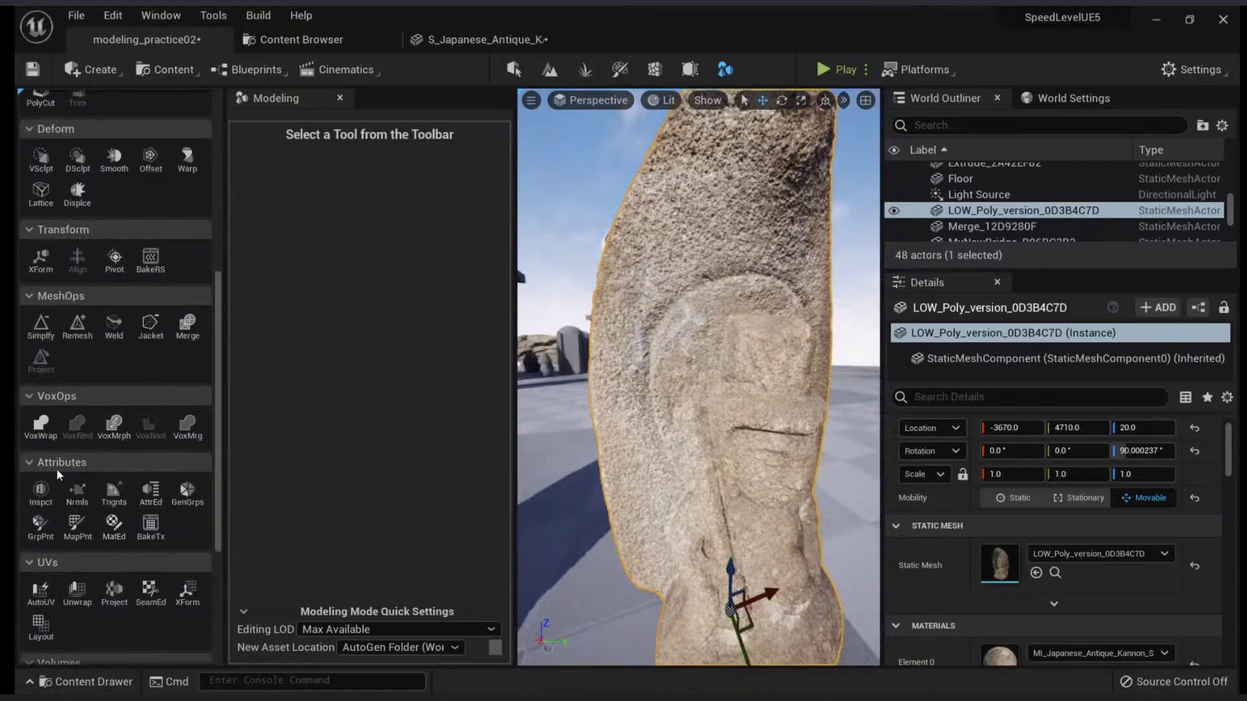
left_click(40, 427)
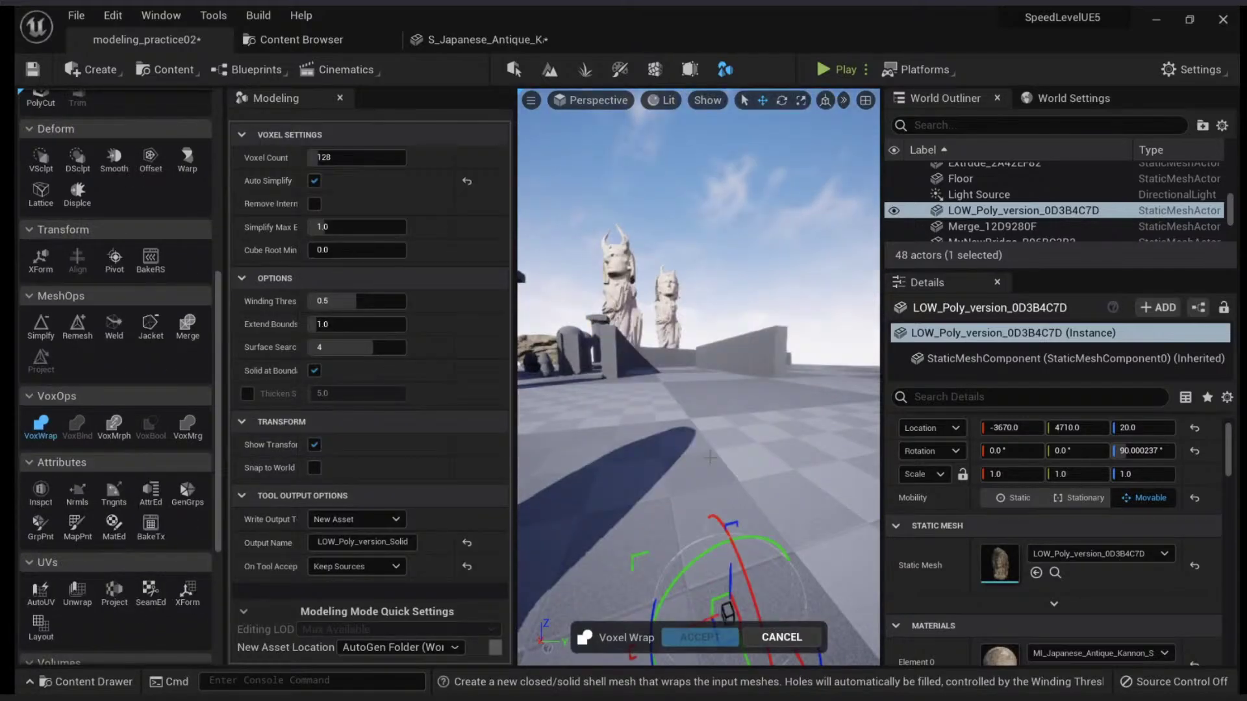
right_click_drag(709, 453, 739, 450)
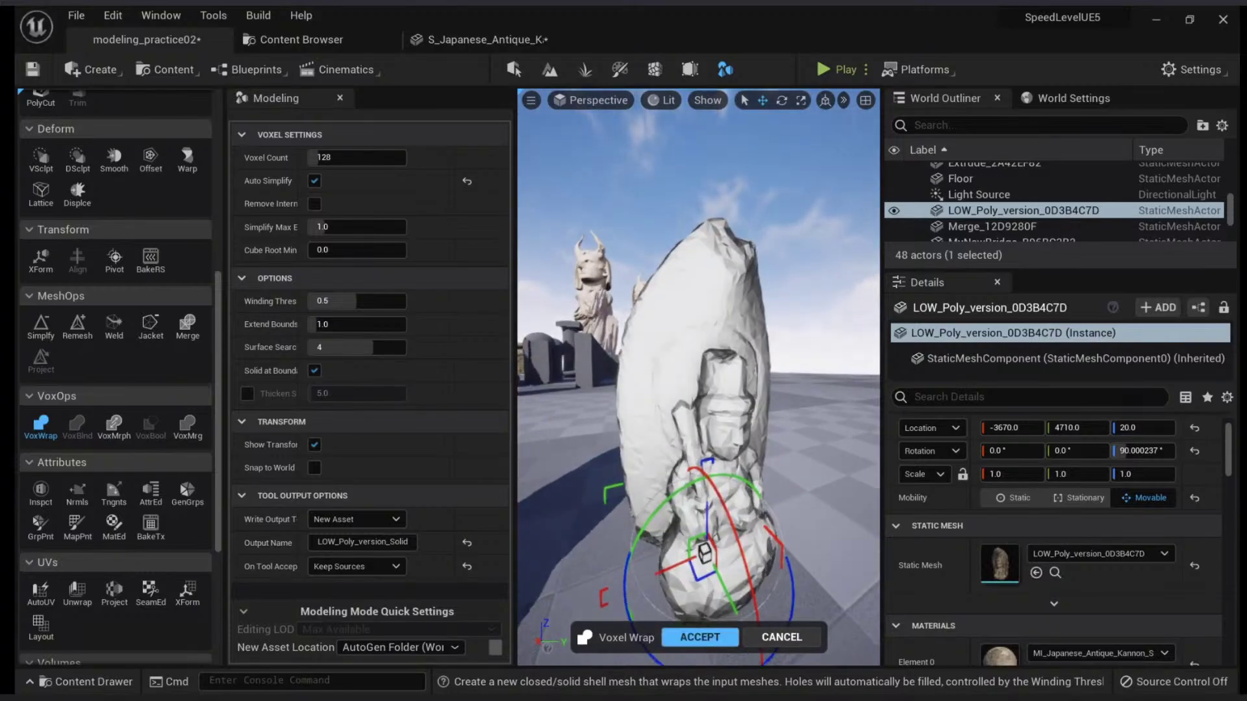
Step: Examine the voxel-wrapped statue preview from several angles in wireframe and lit views
mouse_move(739, 438)
right_mouse_down()
mouse_move(715, 428)
mouse_move(725, 448)
mouse_move(733, 434)
mouse_move(824, 428)
mouse_move(760, 421)
mouse_move(747, 448)
mouse_move(737, 429)
mouse_move(747, 434)
right_mouse_up()
key("alt+3")
key("alt+2")
key("alt+4")
key("a")
key("w")
key("a")
key("w")
key("w")
key("s")
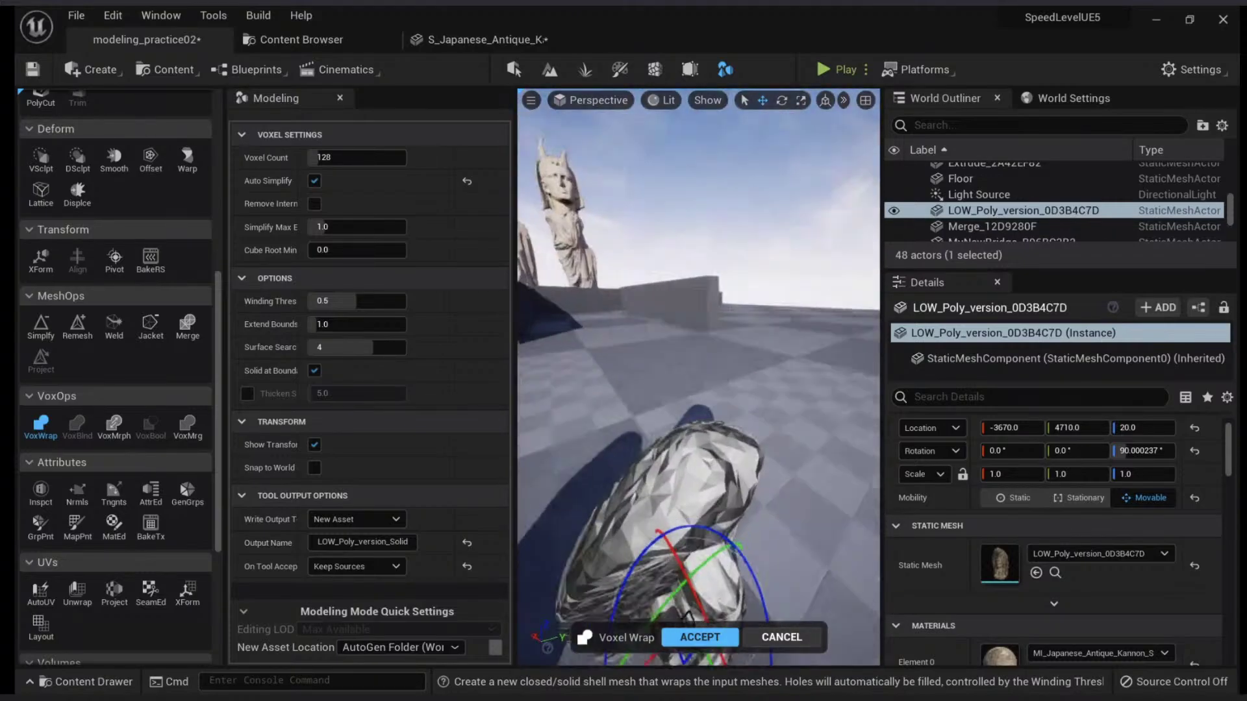
right_click_drag(674, 444, 669, 447)
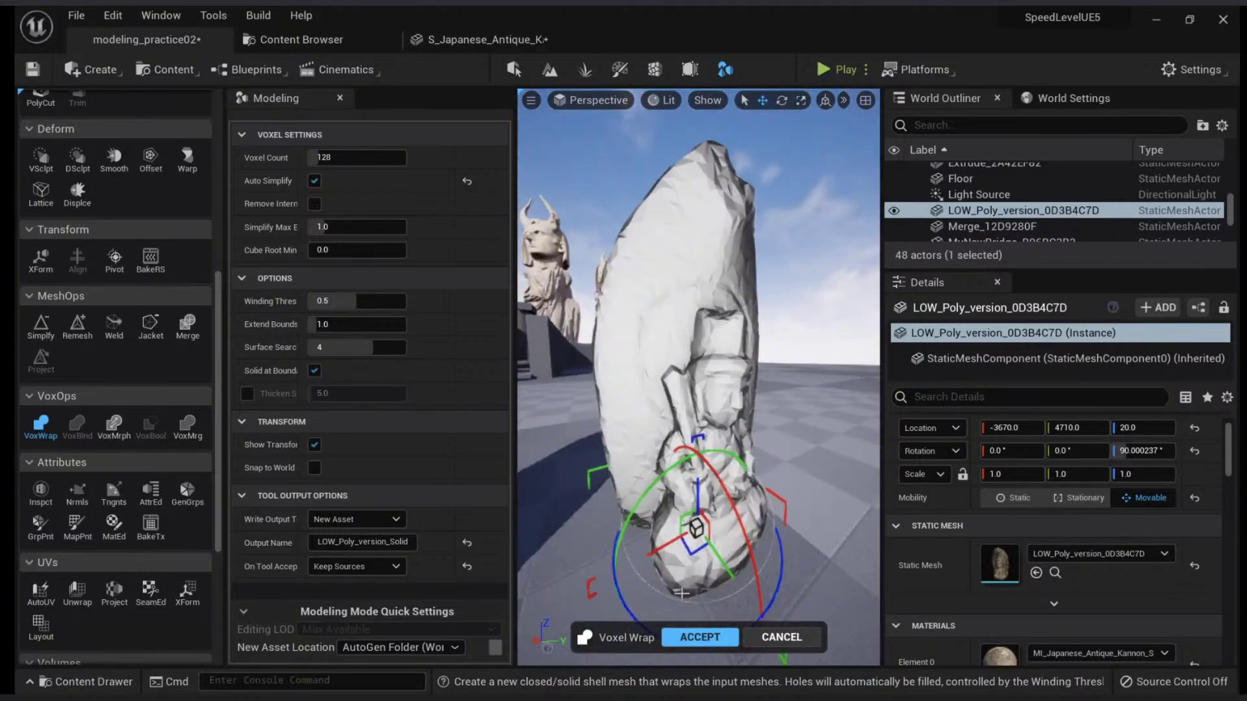
Step: Accept the Voxel Wrap as a new asset and move the solid statue aside to Y 4880
left_click(682, 640)
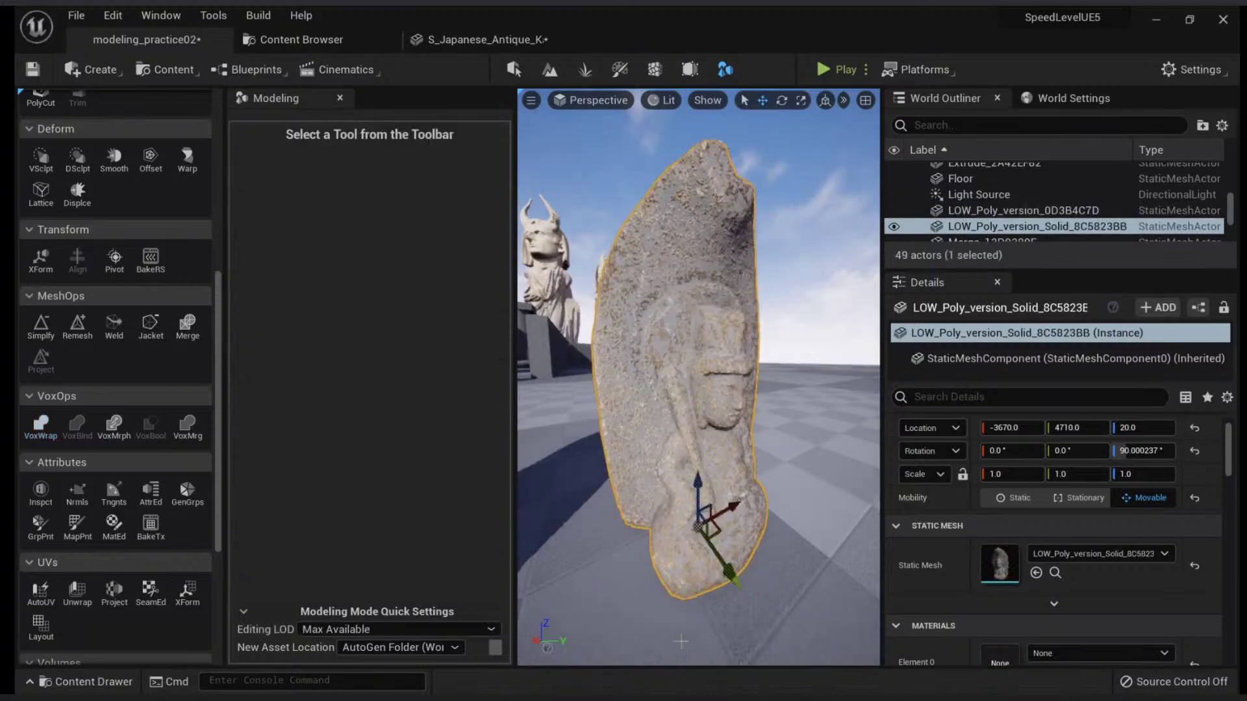
right_click_drag(681, 517, 702, 475)
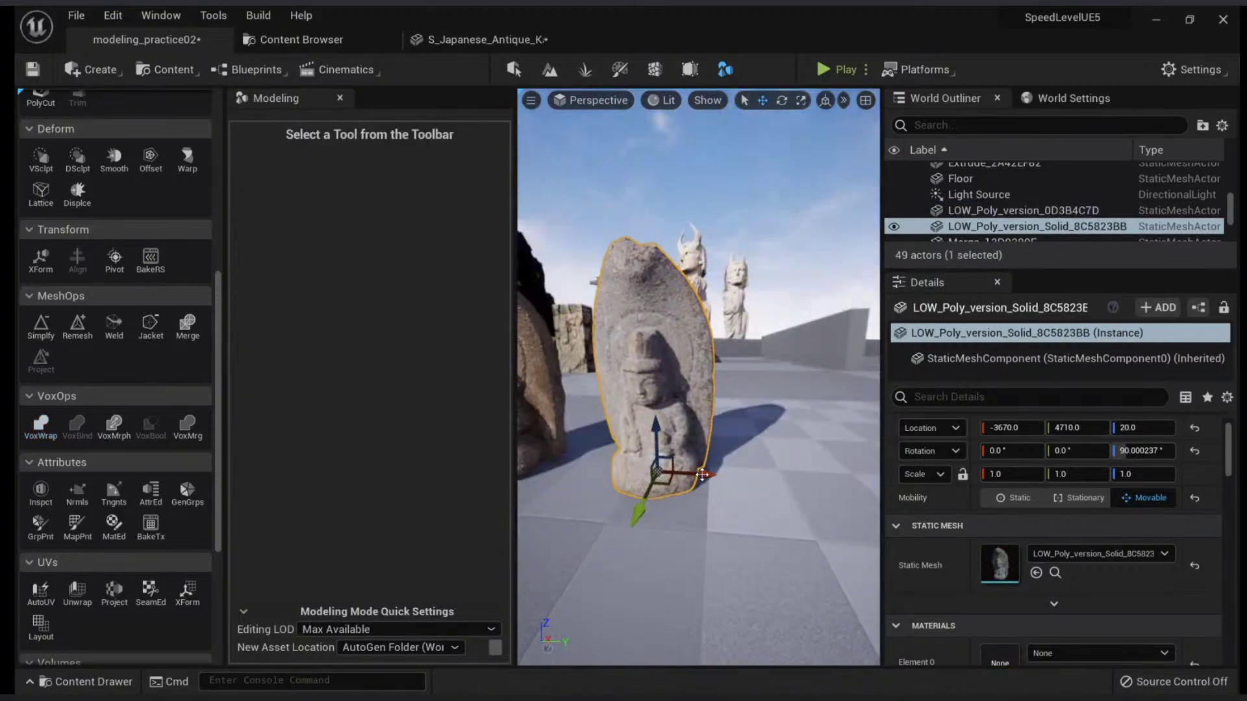
left_click_drag(707, 474, 856, 478)
Step: Compare the two low-poly statues in wireframe view and delete the unwrapped LOW_Poly_version statue
key("alt+3")
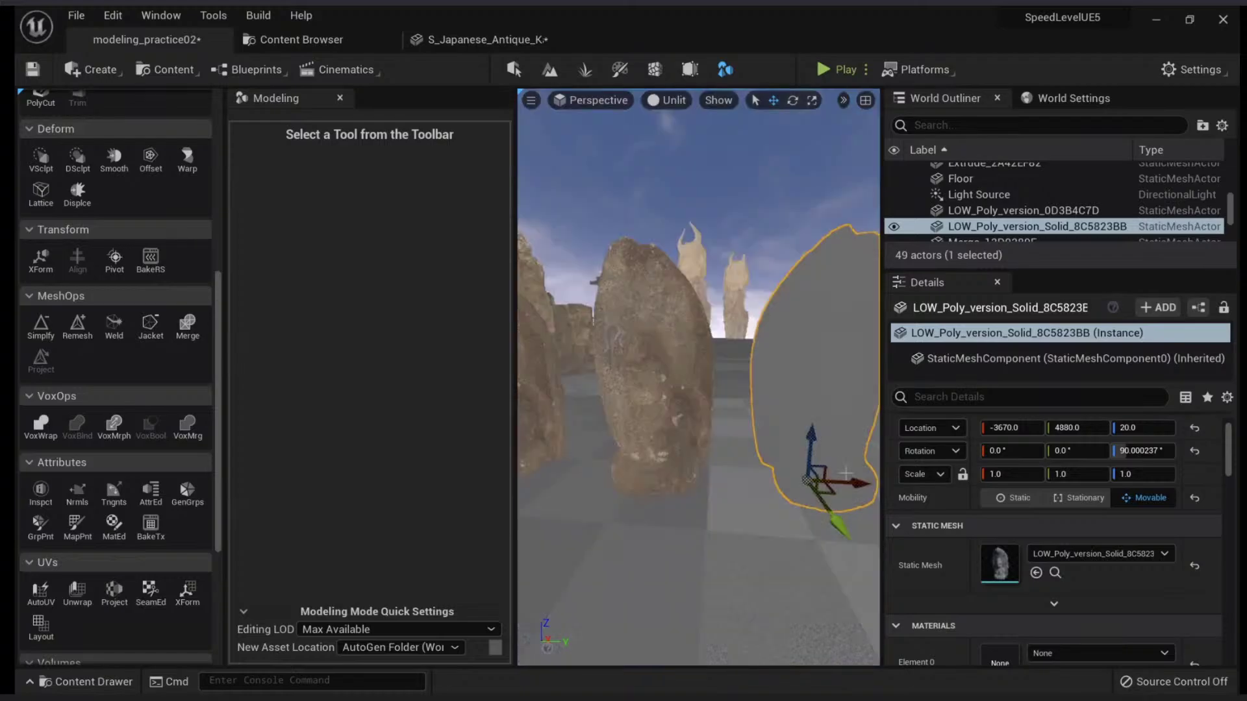
key("alt+2")
left_click(691, 399)
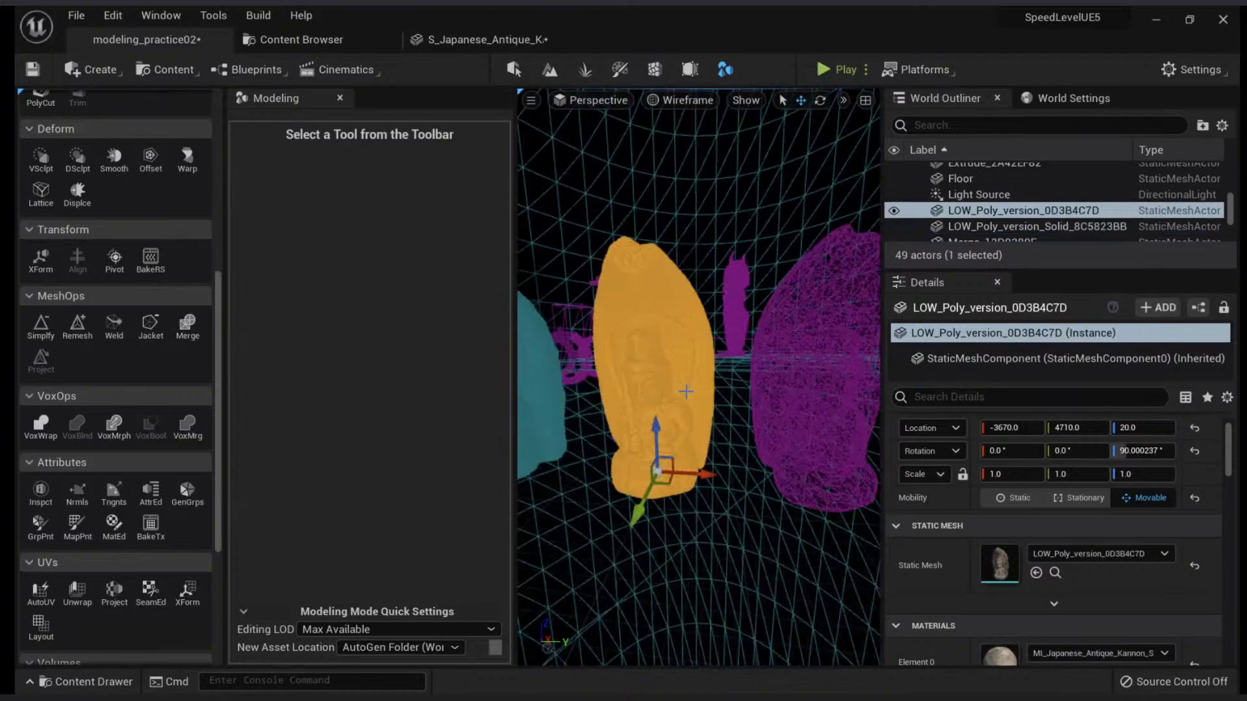
key("Delete")
Step: Move the voxel-wrapped solid statue back beside the original to Y 4690 and focus on it in lit view
left_click(787, 394)
left_click_drag(867, 483, 690, 475)
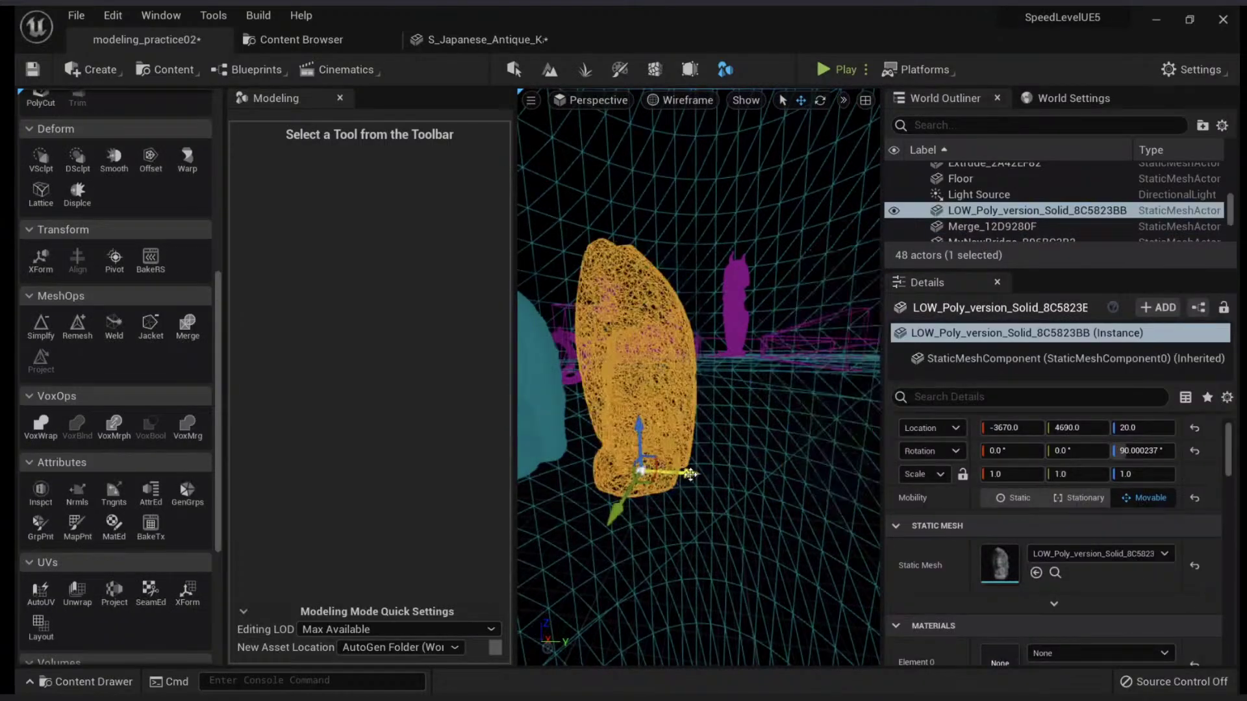
key("alt+4")
key("f")
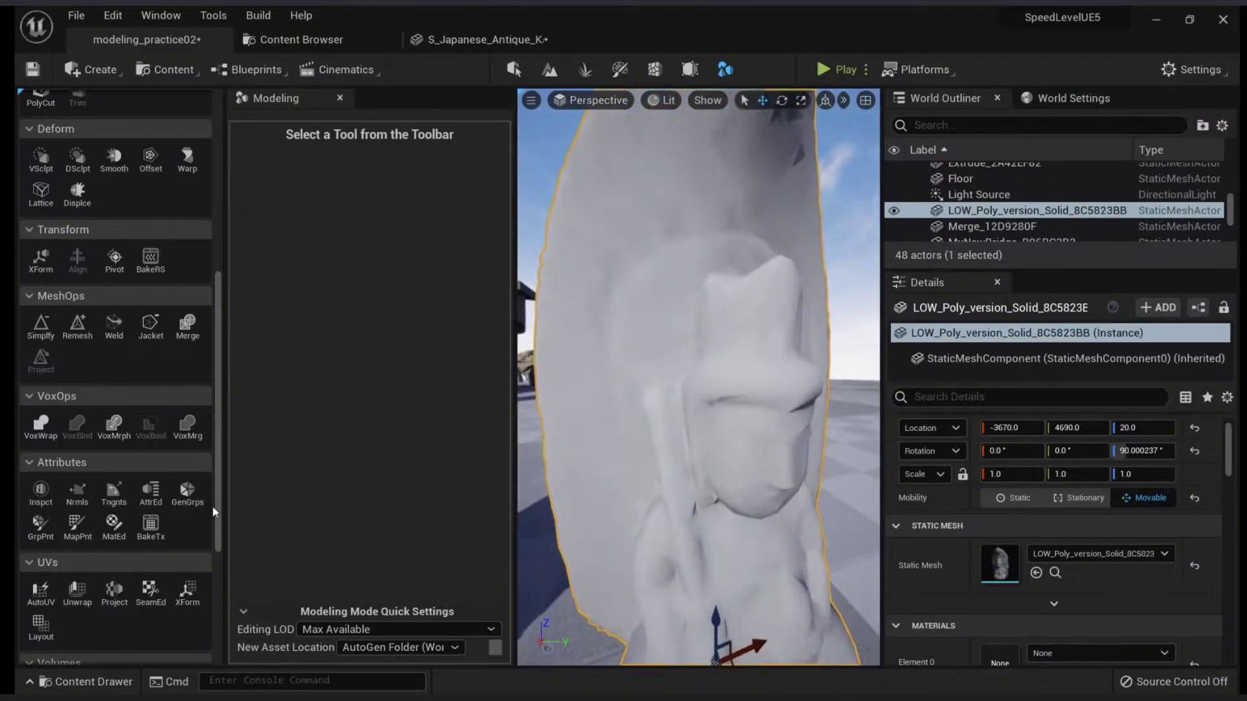
right_click_drag(679, 469, 675, 465)
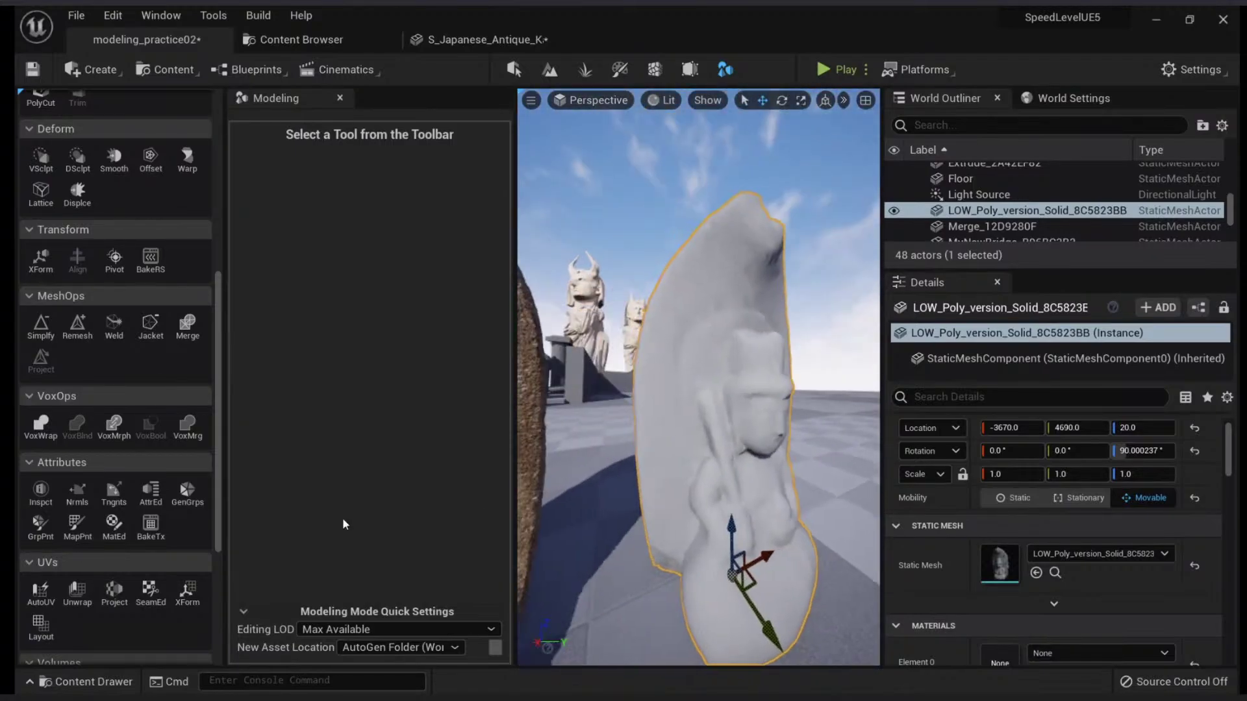
scroll(140, 499, "down", 1)
scroll(154, 507, "up", 5)
scroll(173, 517, "up", 4)
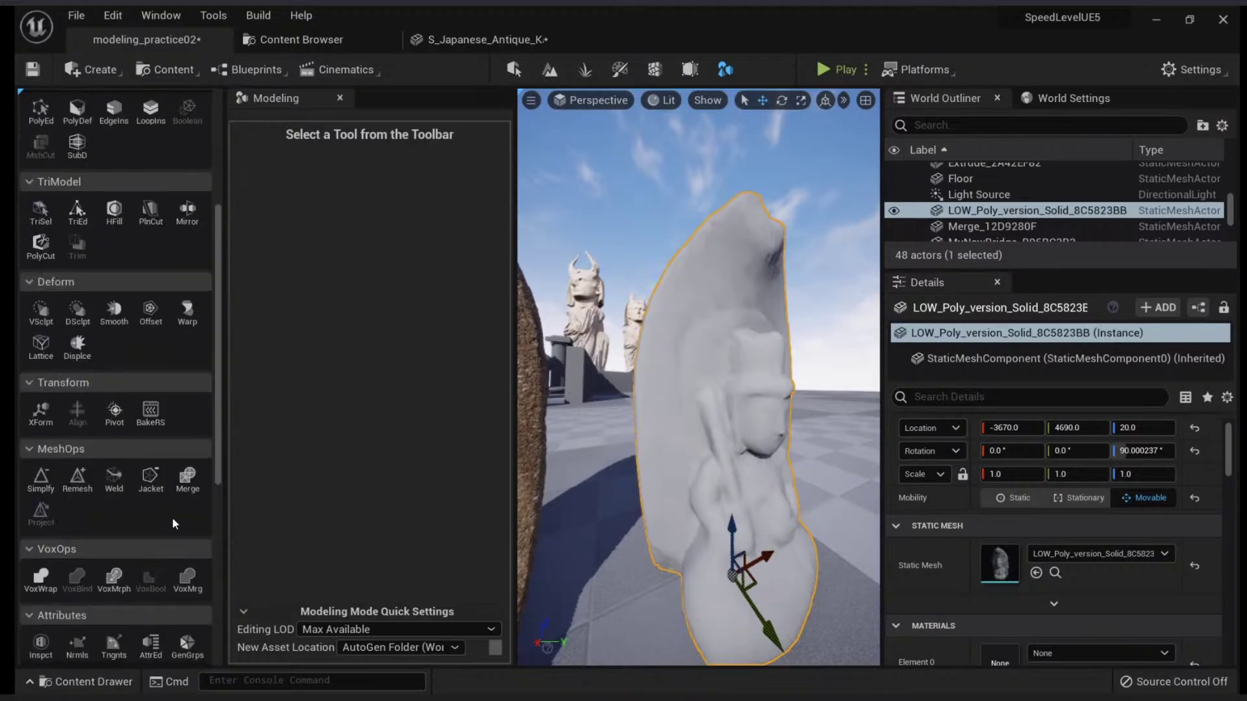
Step: Run Fill Holes on the voxel-wrapped statue and check its mesh in wireframe and lit views
scroll(179, 519, "up", 3)
left_click(114, 337)
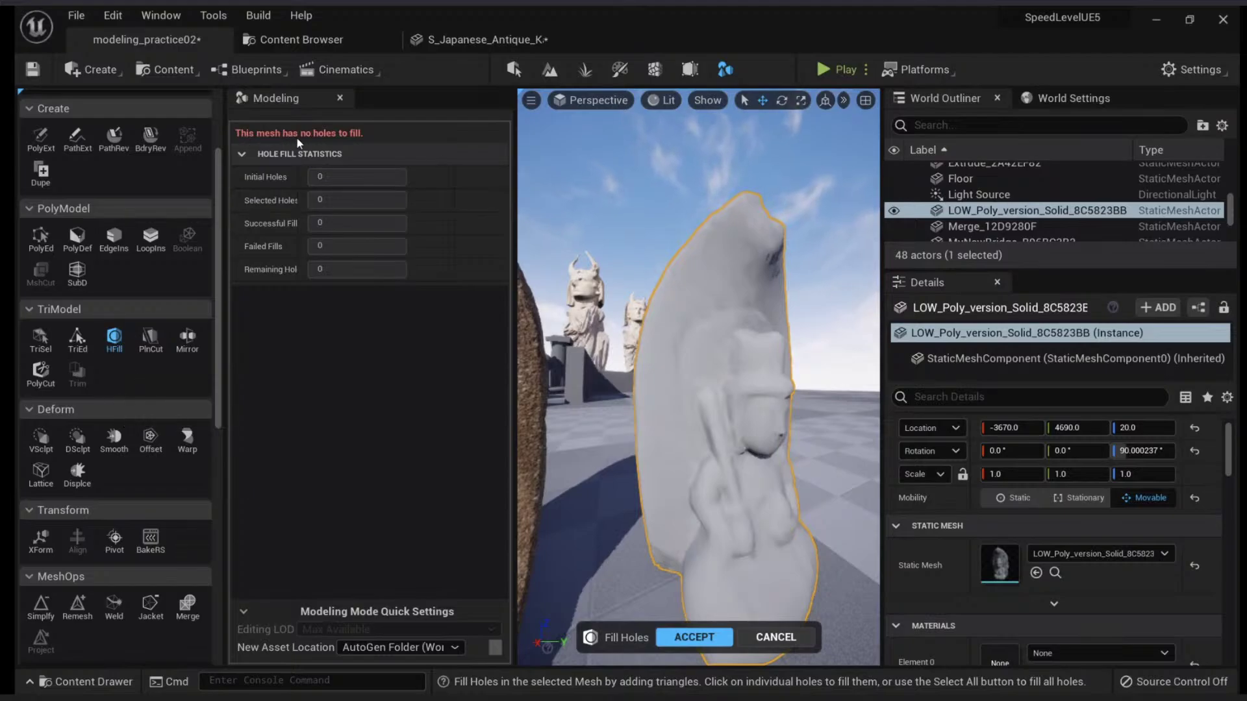
left_click(694, 637)
mouse_move(711, 454)
right_mouse_down()
mouse_move(681, 454)
mouse_move(711, 455)
right_mouse_up()
key("F1")
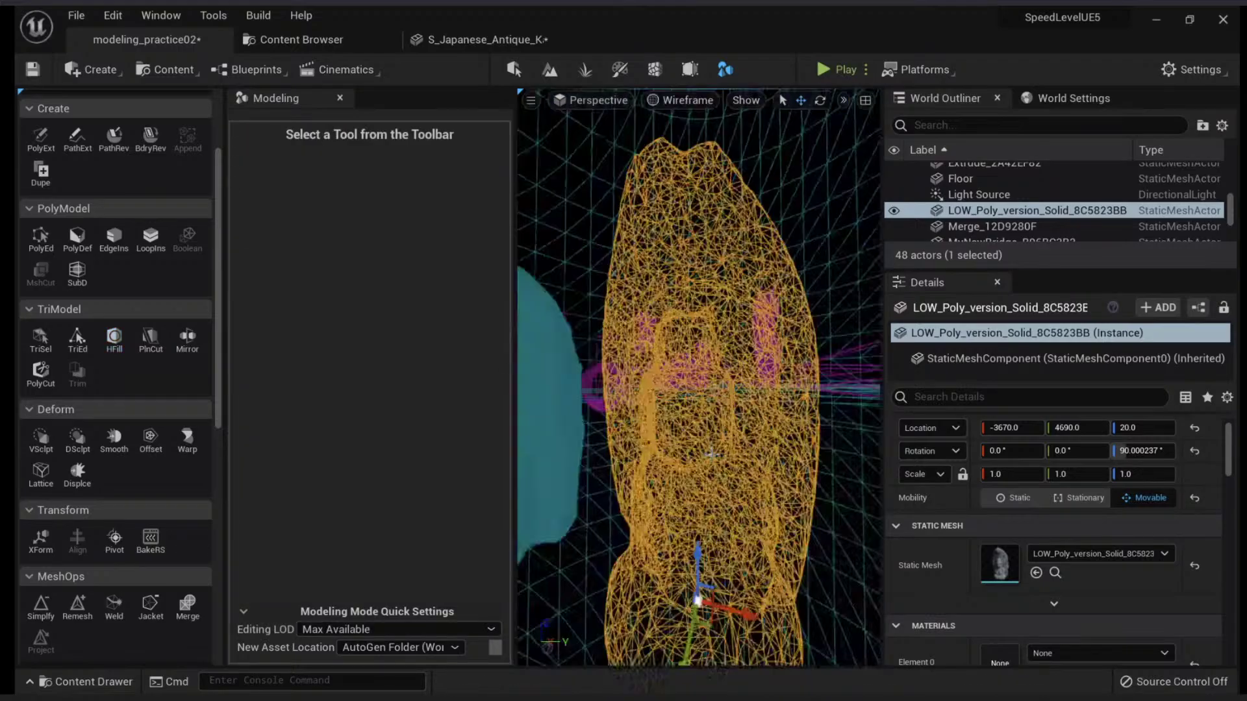
key("F3")
left_click_drag(711, 454, 715, 484, "alt")
key("F1")
key("F3")
scroll(69, 556, "down", 2)
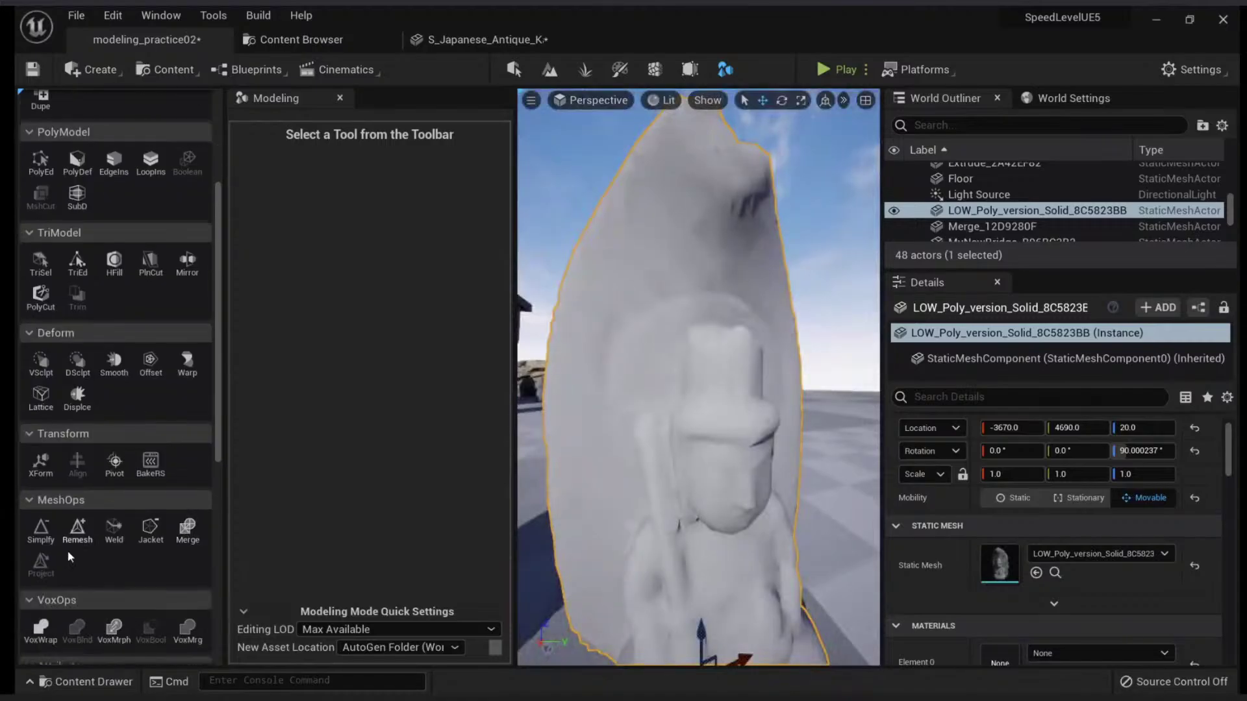
left_click(40, 531)
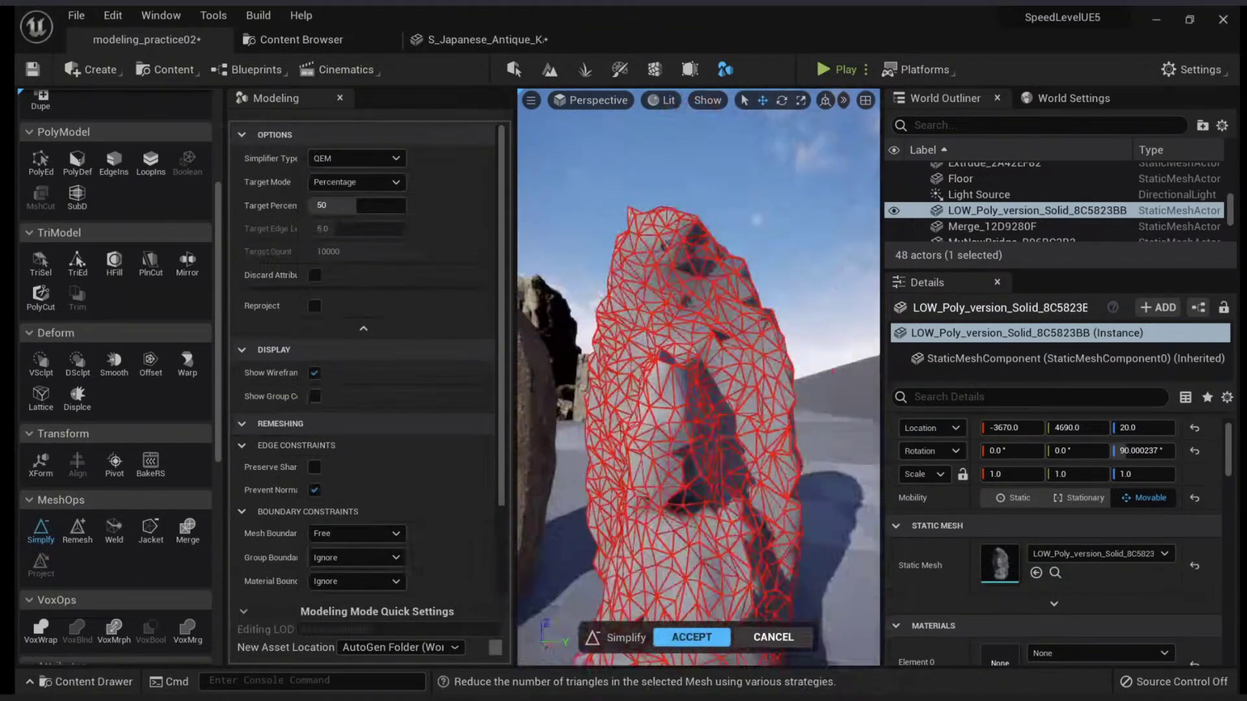
left_click(773, 636)
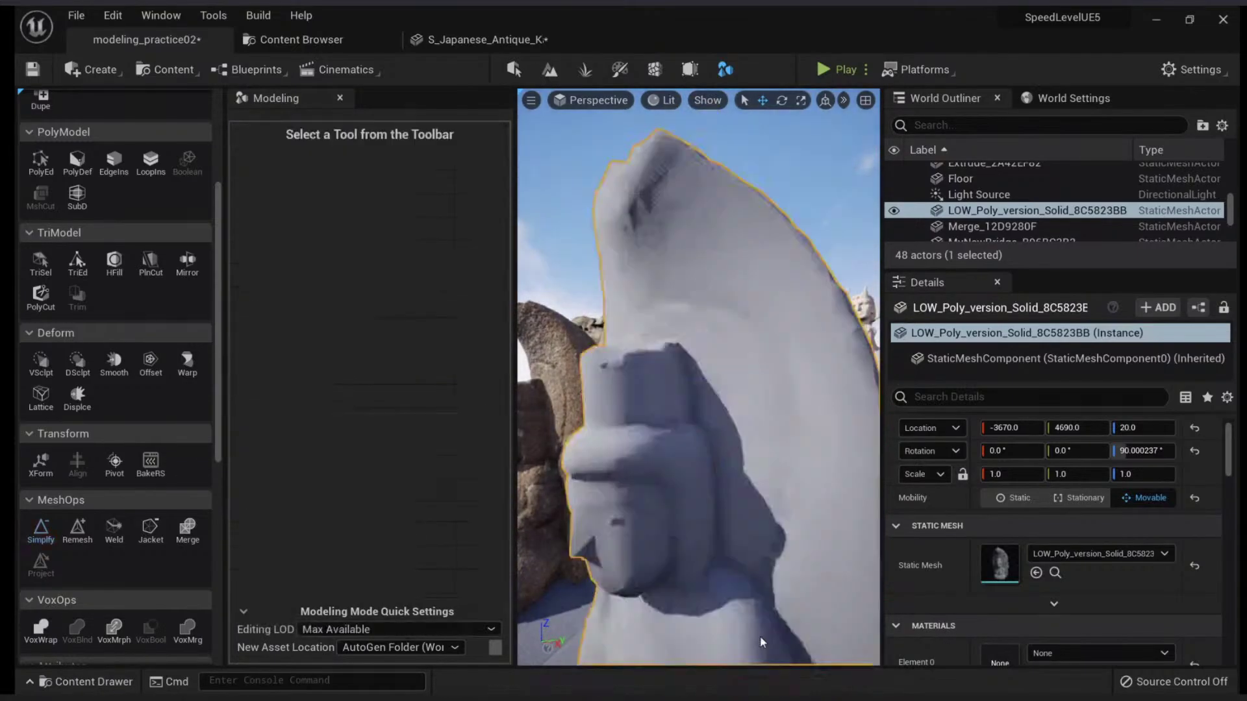
Step: Remesh the solid statue with a target of 6290 triangles and Mixed smoothing
left_click(79, 534)
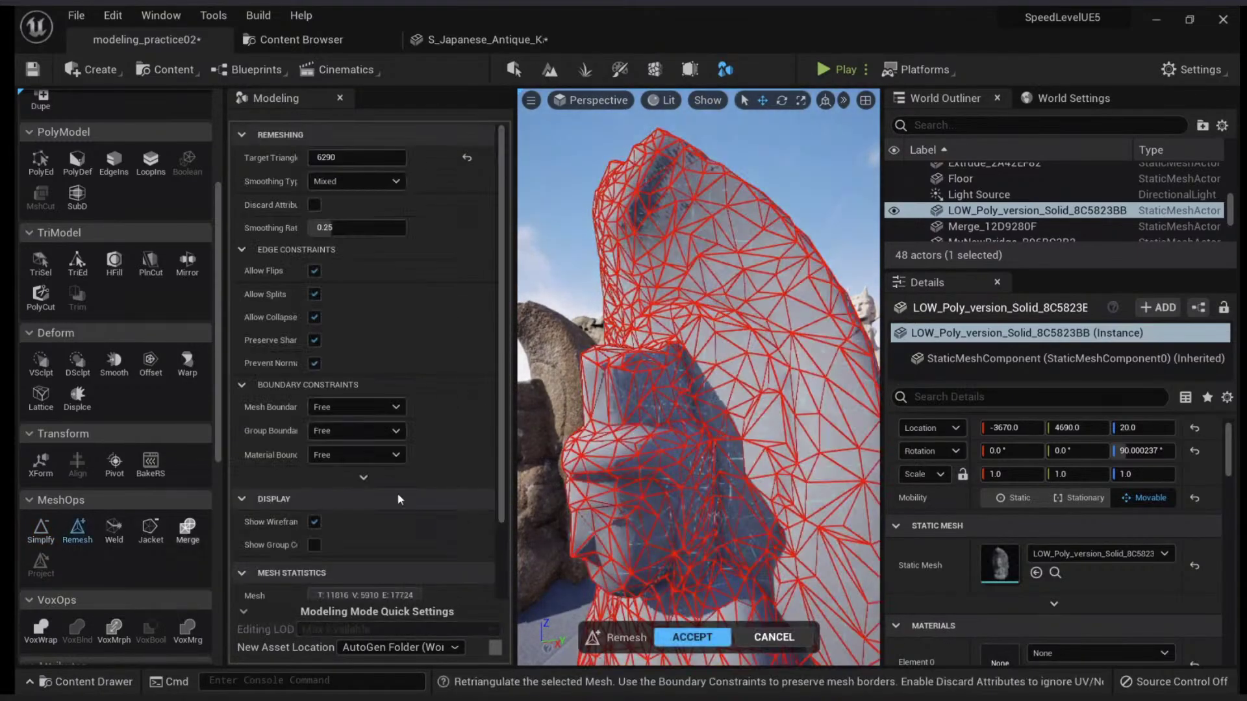
left_click(693, 637)
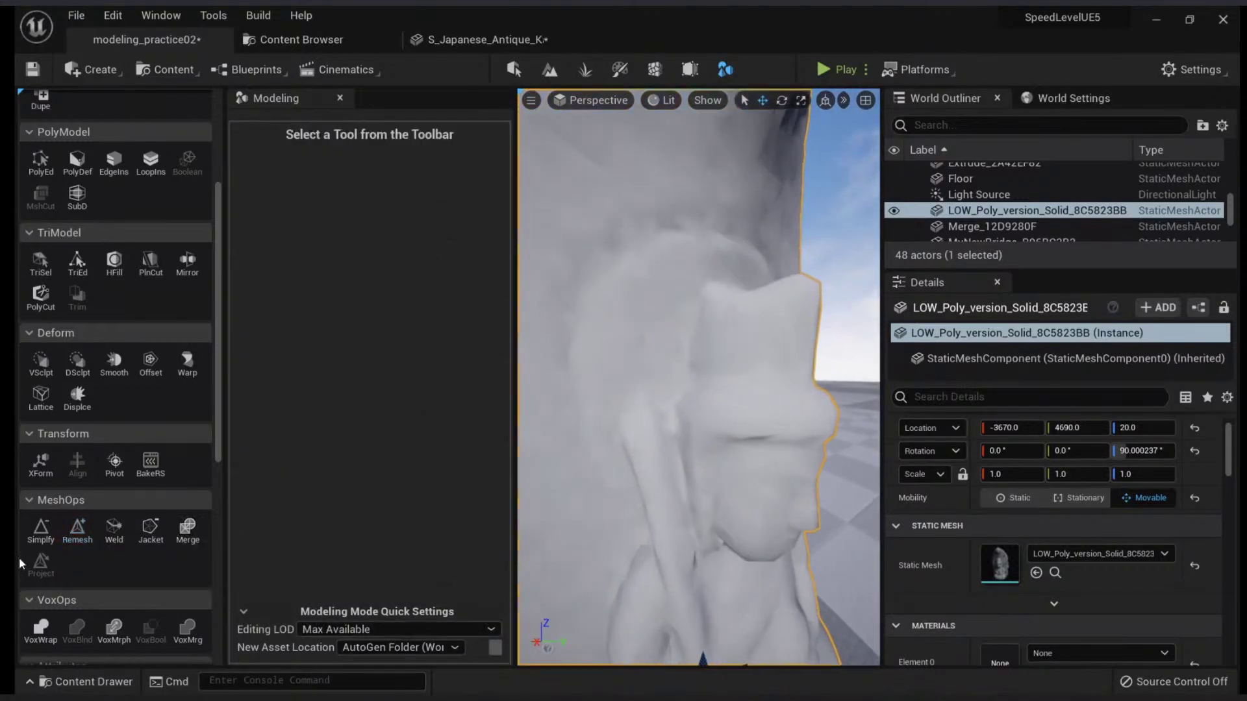
Step: Start simplifying the statue with the QEM simplifier and preview it at a target percentage of 25
left_click(33, 539)
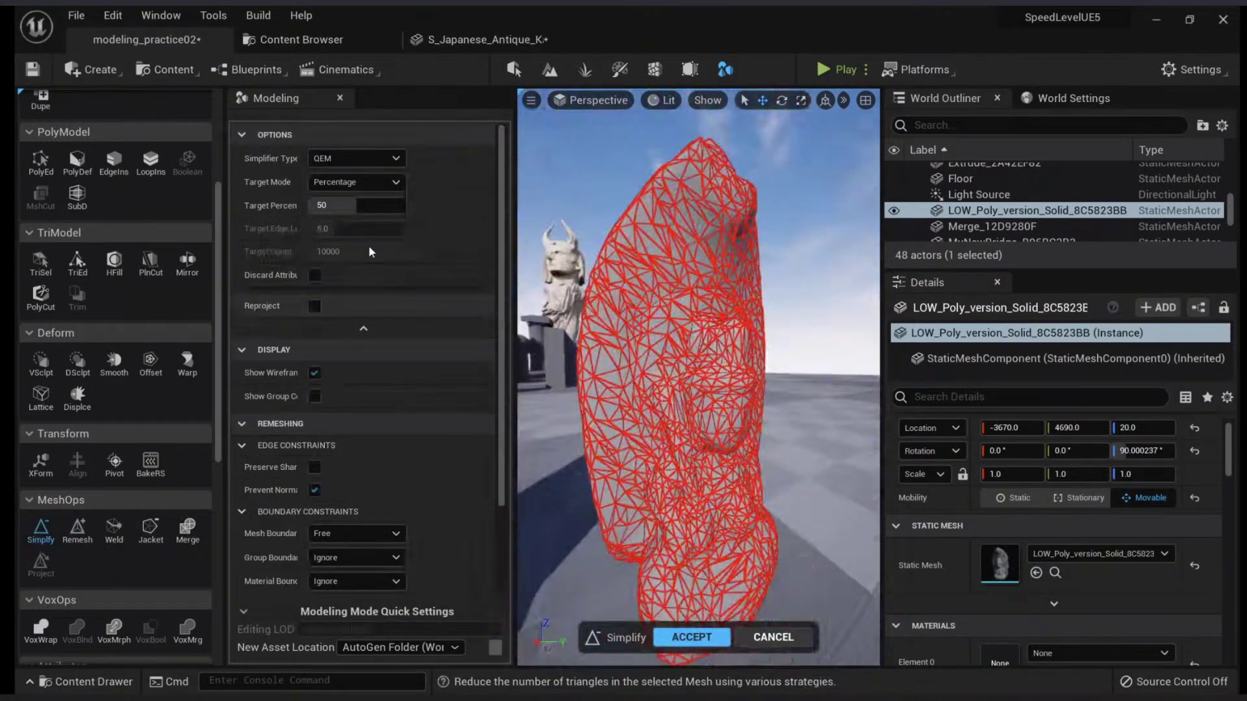
left_click(344, 205)
type("2")
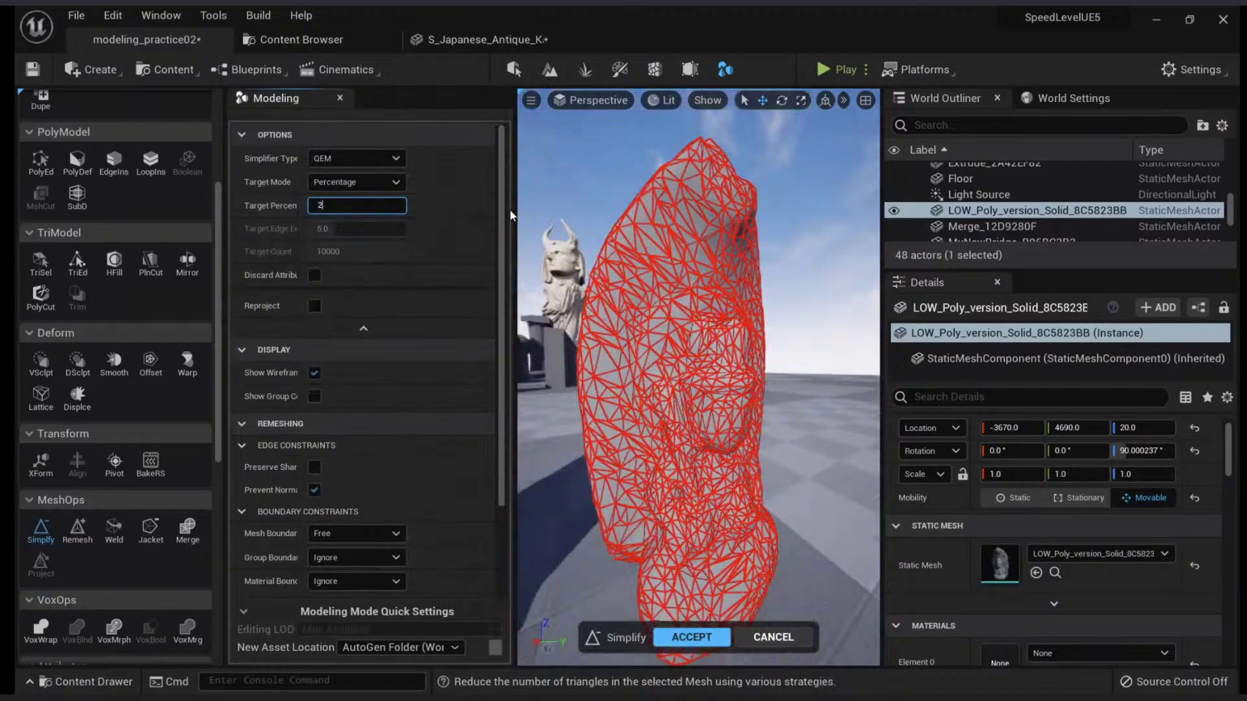
type("5")
key("Return")
key("s")
mouse_move(584, 260)
right_mouse_down()
mouse_move(539, 266)
mouse_move(562, 266)
right_mouse_up()
key("s")
key("w")
Step: Simplify the statue by Triangle Count with a target of 2000, and accept the result
left_click(356, 178)
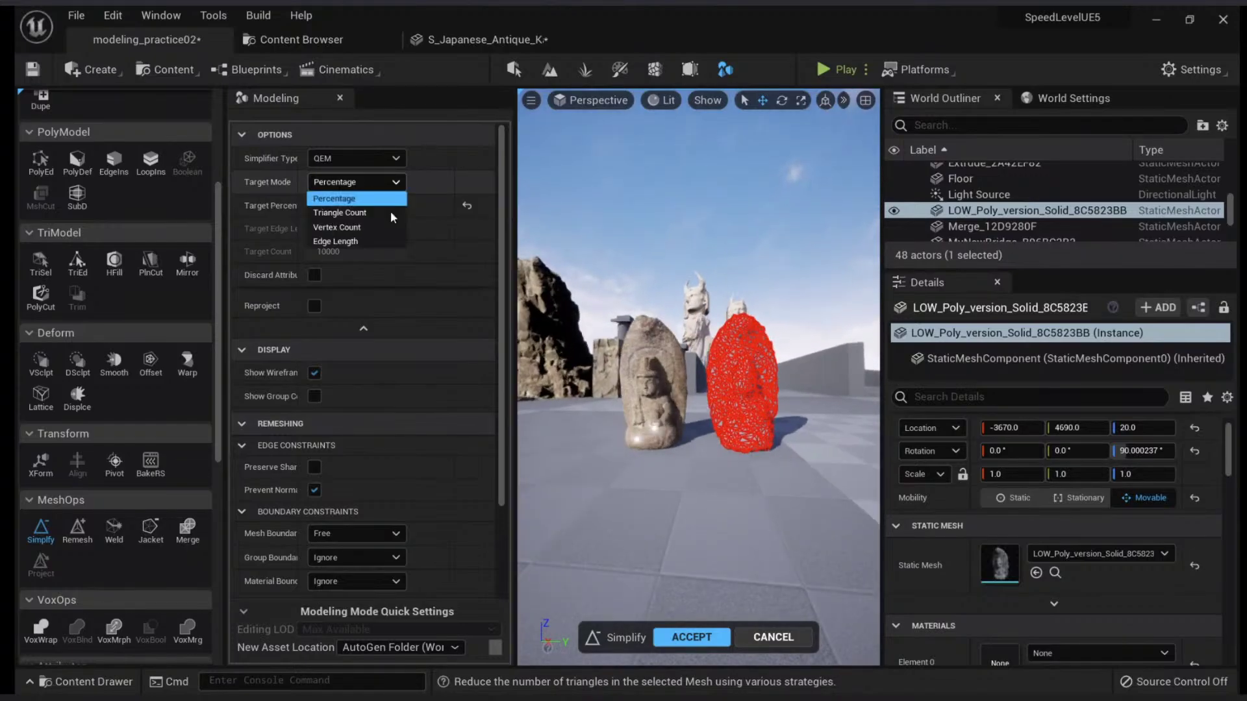
left_click(383, 213)
left_click(359, 251)
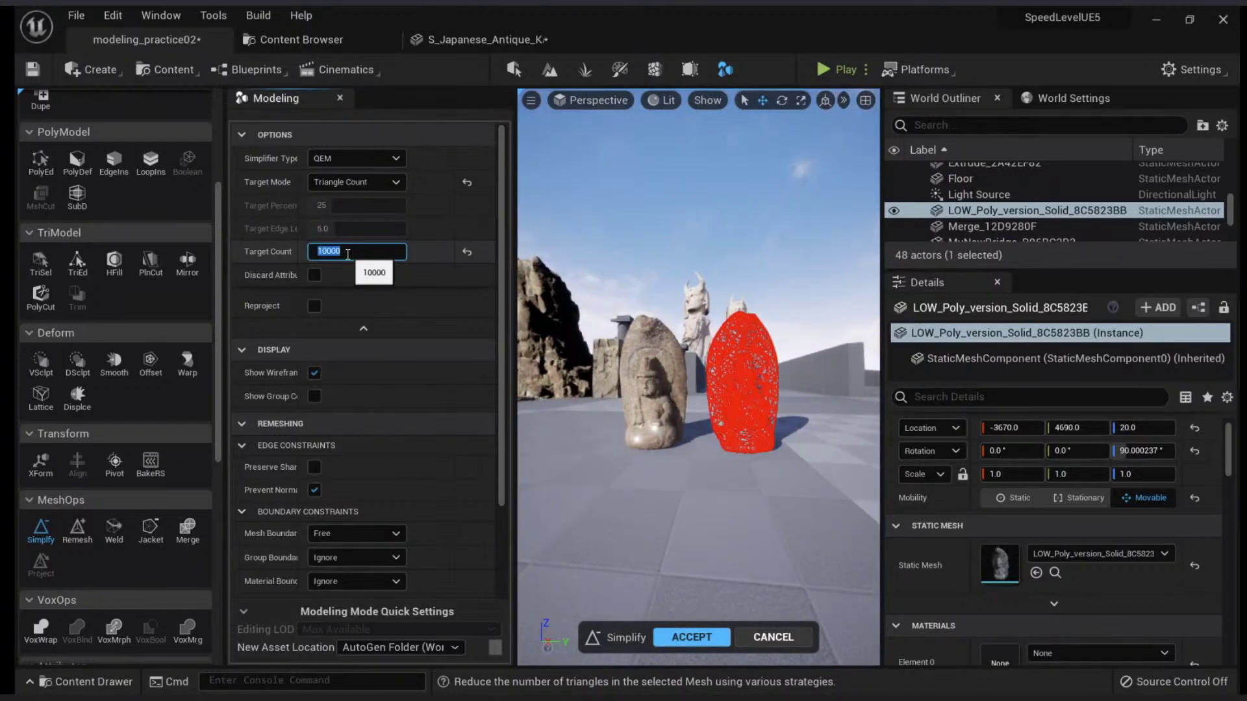
key("Return")
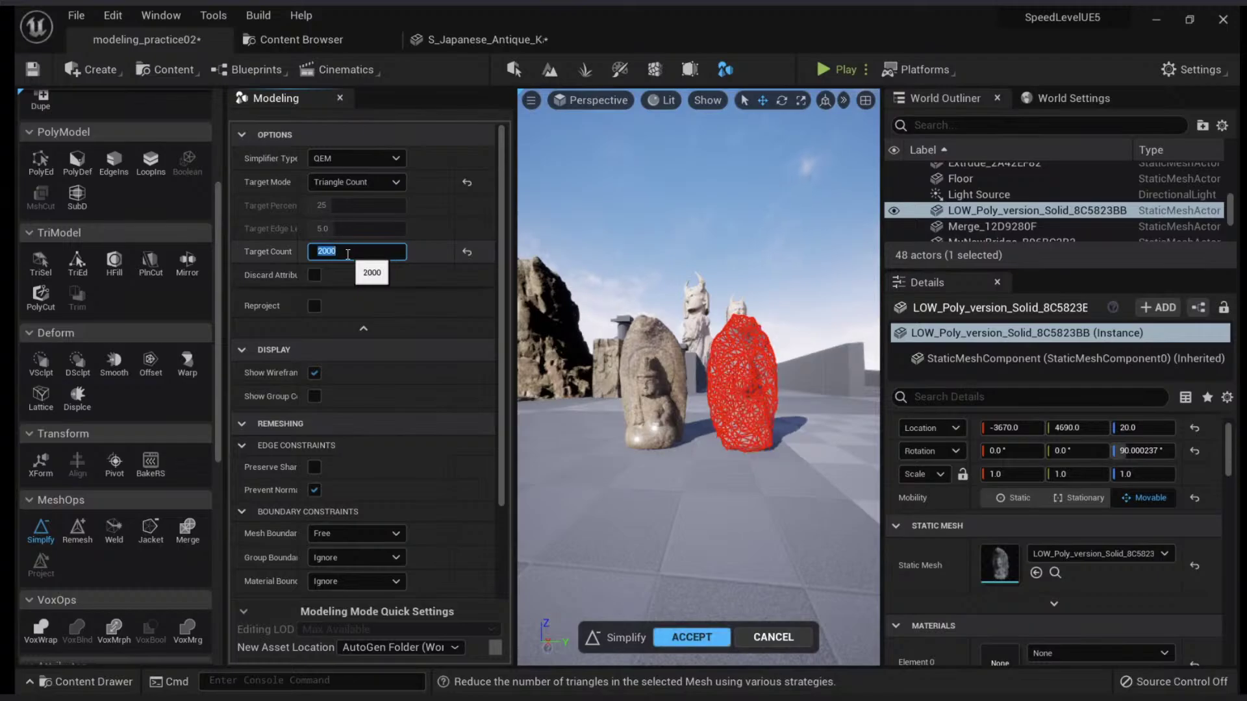
key("w")
right_click_drag(617, 403, 584, 390)
key("w")
key("s")
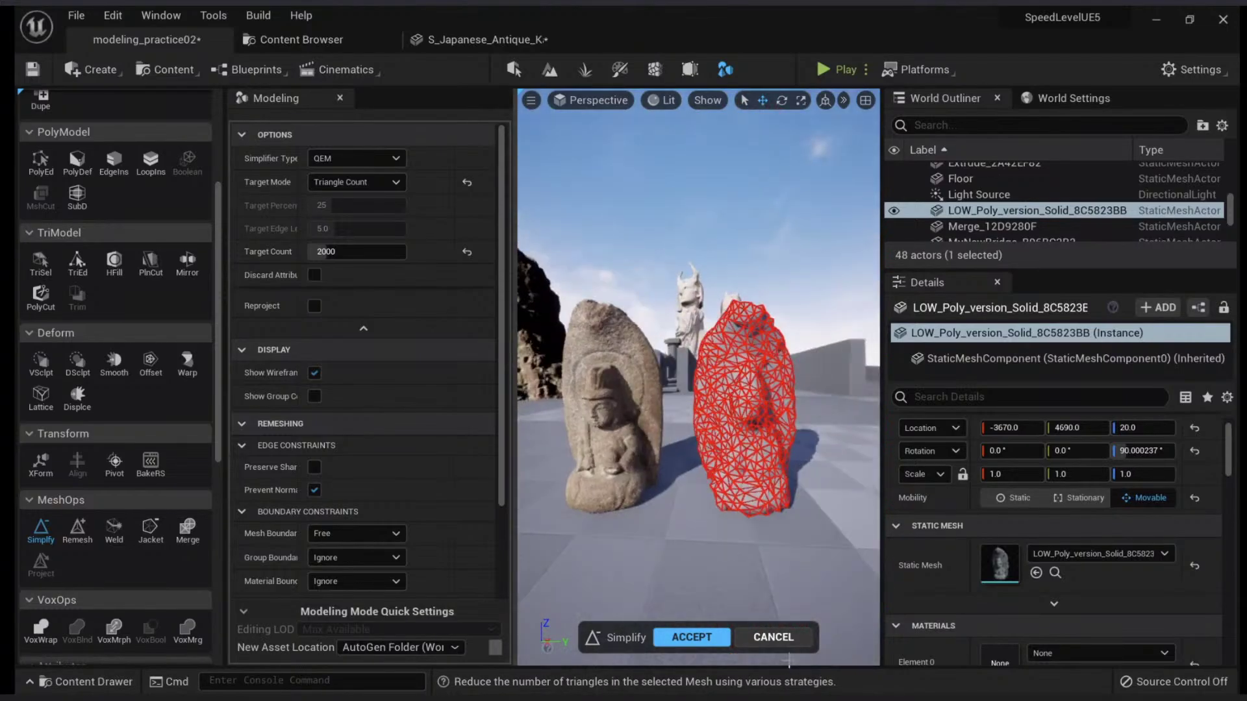
left_click(691, 637)
key("w")
right_click_drag(698, 640, 700, 639)
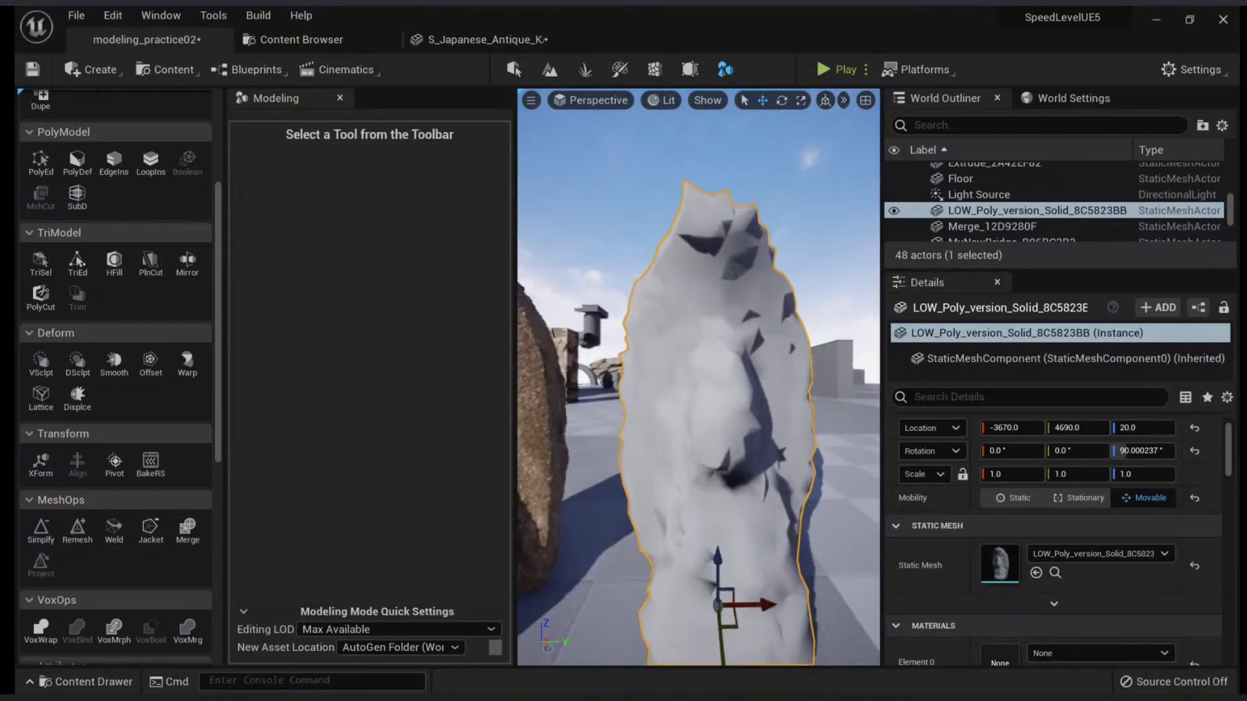
right_click_drag(677, 513, 677, 512)
Step: Recompute the simplified statue's normals with Face Normal Threshold splitting and a sharp edge angle of 180
scroll(159, 487, "down", 2)
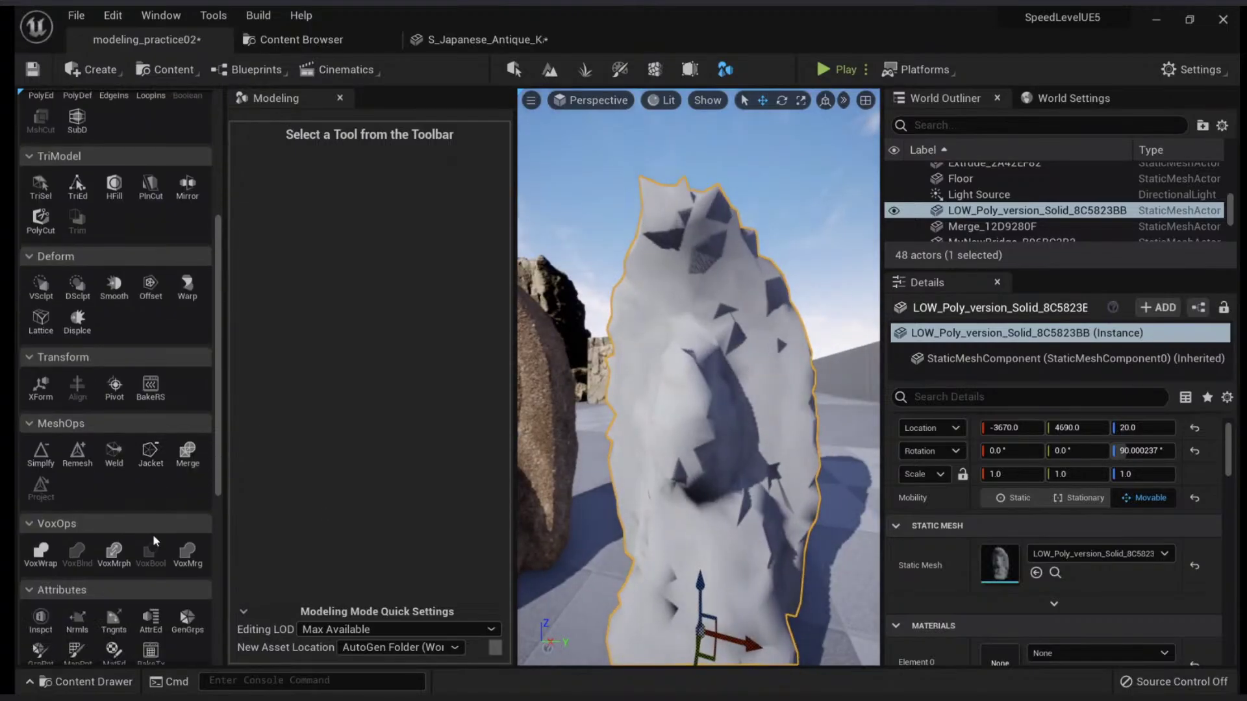
scroll(157, 529, "down", 3)
left_click(77, 518)
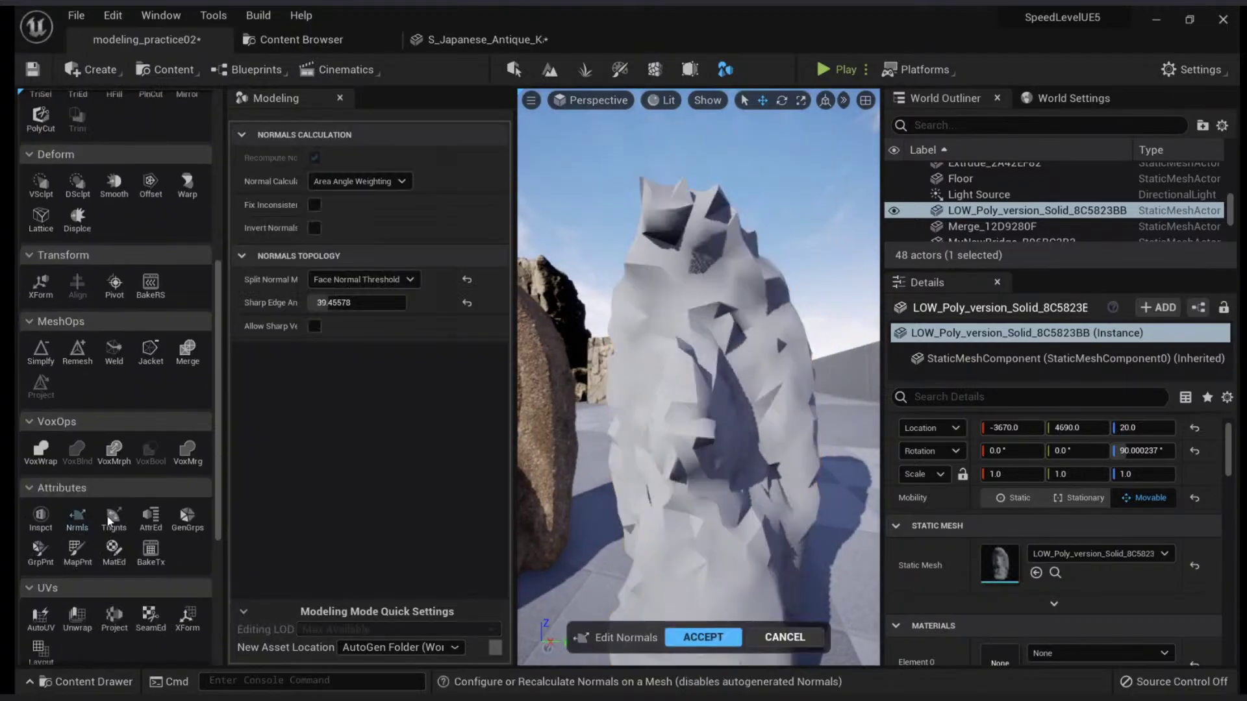
mouse_move(344, 302)
left_mouse_down()
mouse_move(424, 302)
mouse_move(397, 303)
left_mouse_up()
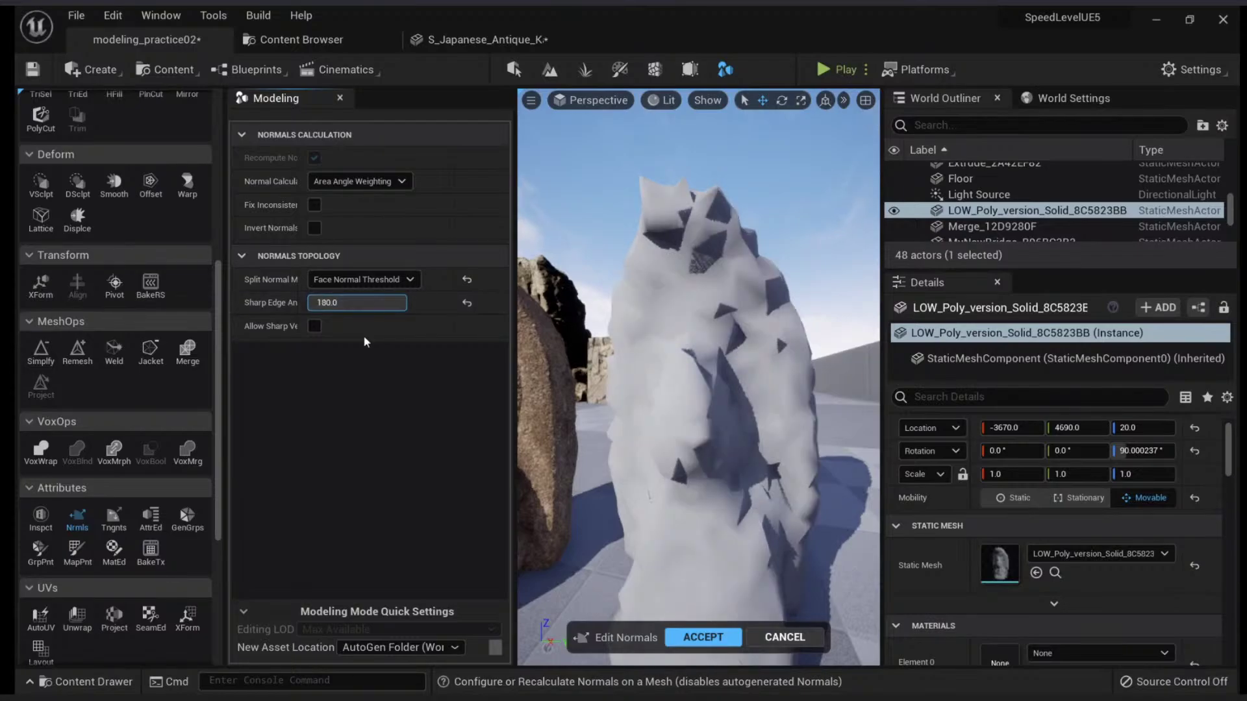
left_click(718, 638)
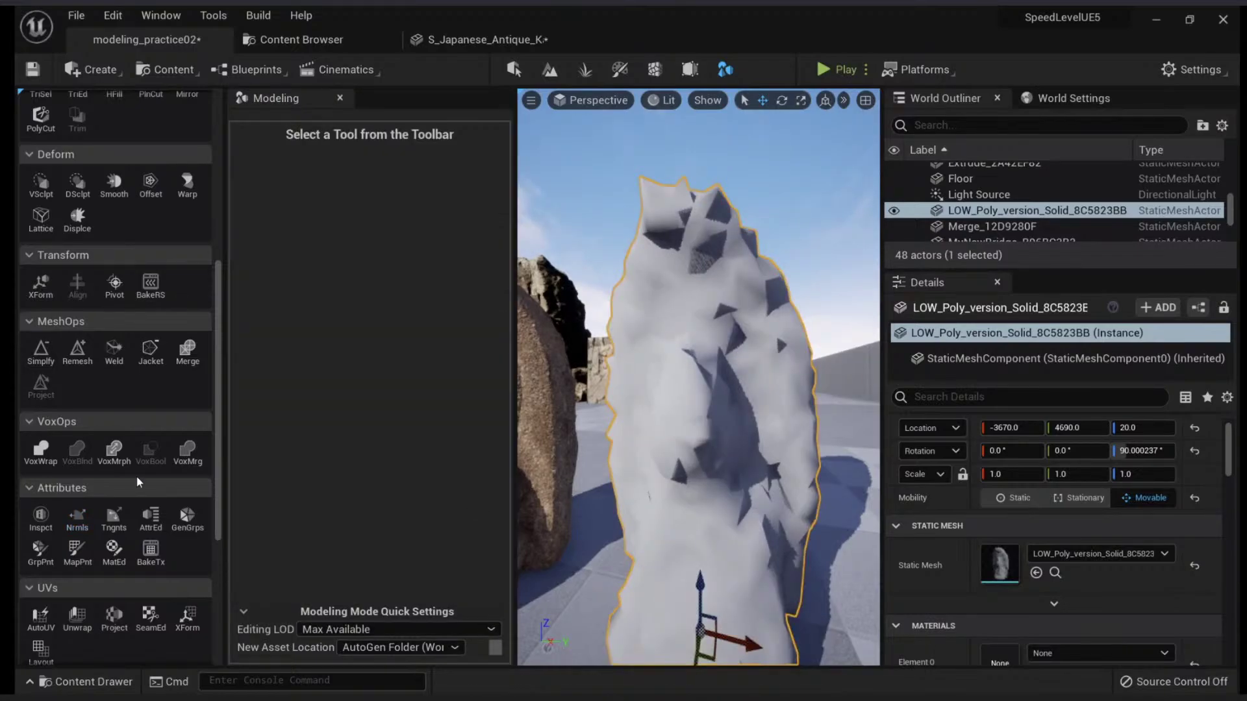
Step: Generate automatic UVs for the statue on UV0 with a chart stretch of 0.2188 and a Checkerboard preview material
key("s")
right_click_drag(682, 399, 730, 398)
key("w")
scroll(63, 548, "down", 5)
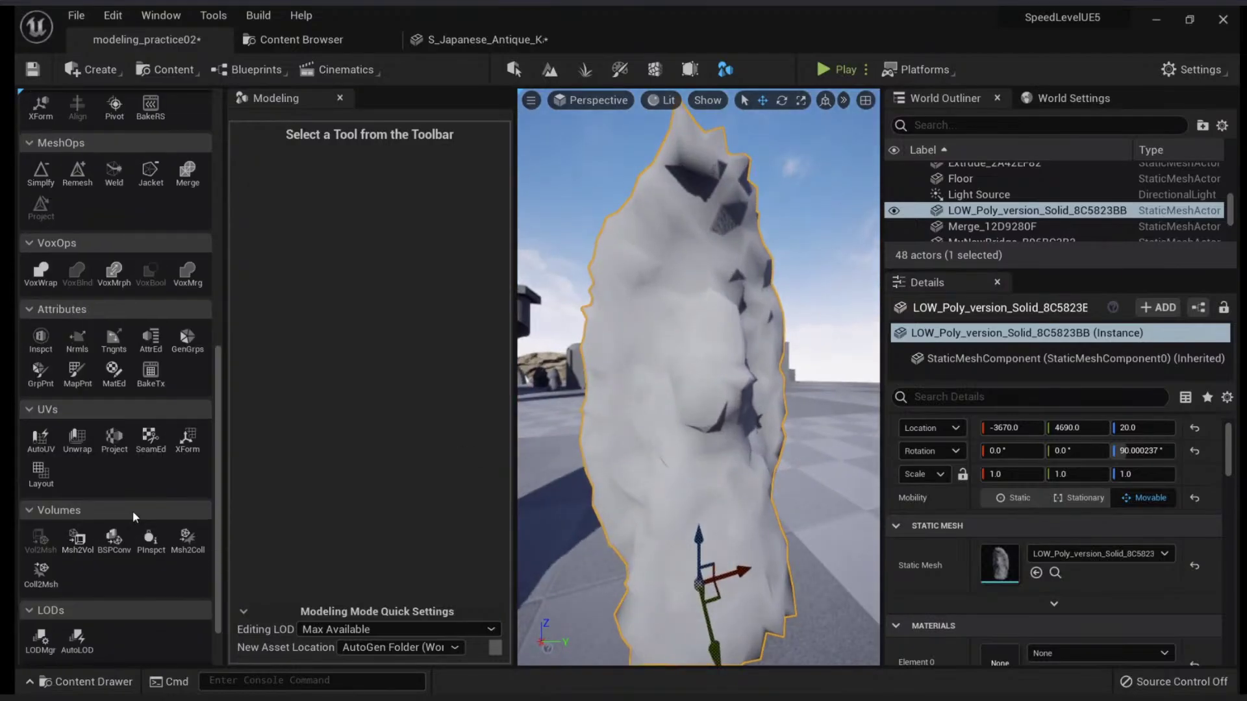
left_click(33, 445)
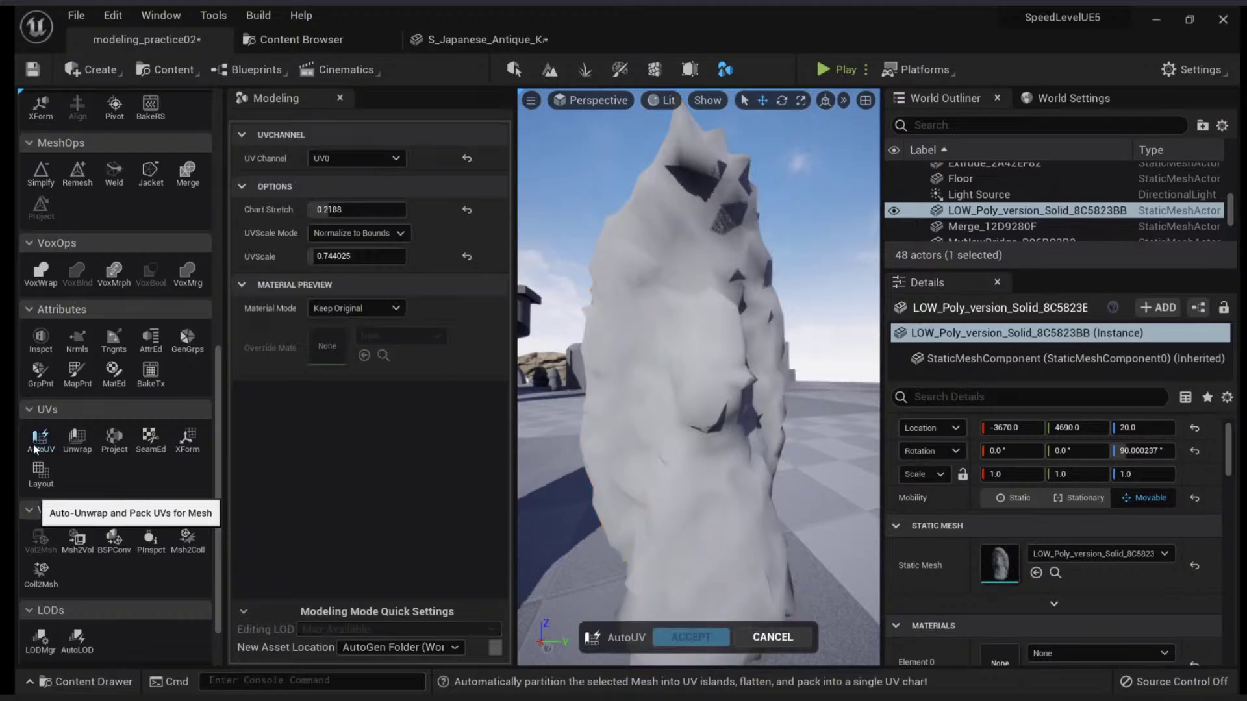
right_click_drag(682, 377, 695, 406)
left_click(337, 306)
left_click(351, 337)
left_click(680, 637)
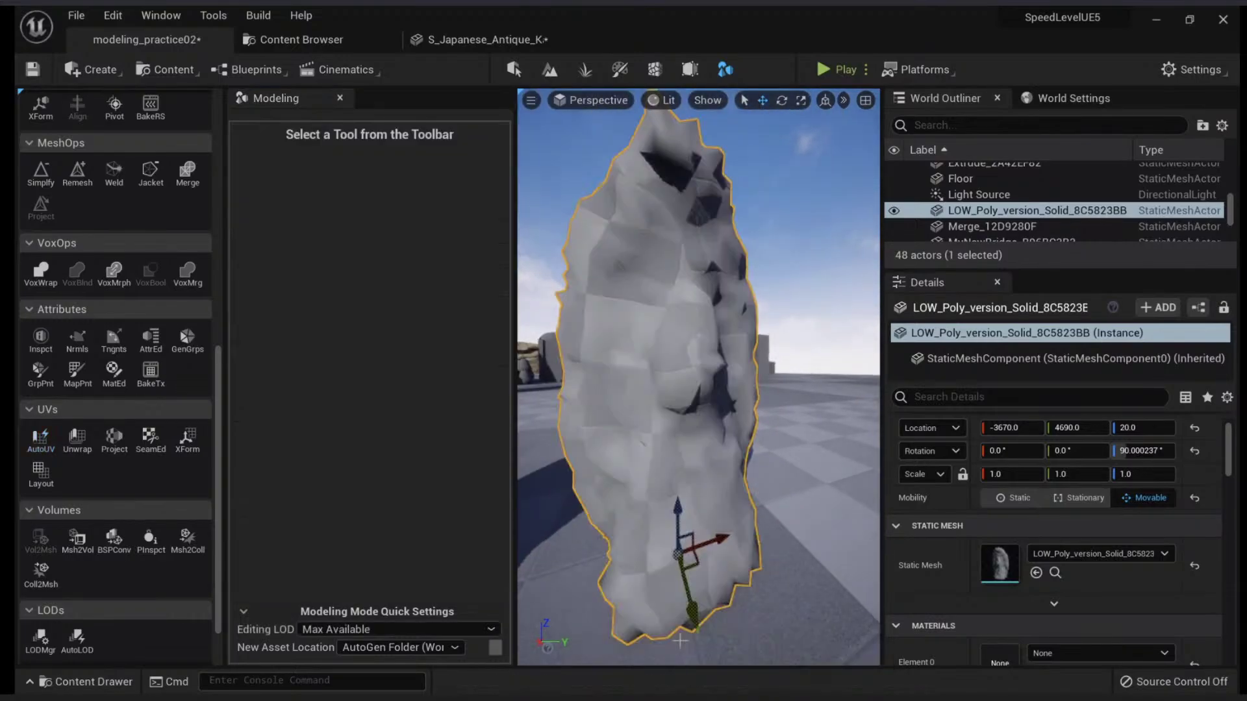
Step: Start a UV Unwrap on the statue and compare the Conformal and Exp Map unwrap types on the checkerboard preview
left_click(76, 440)
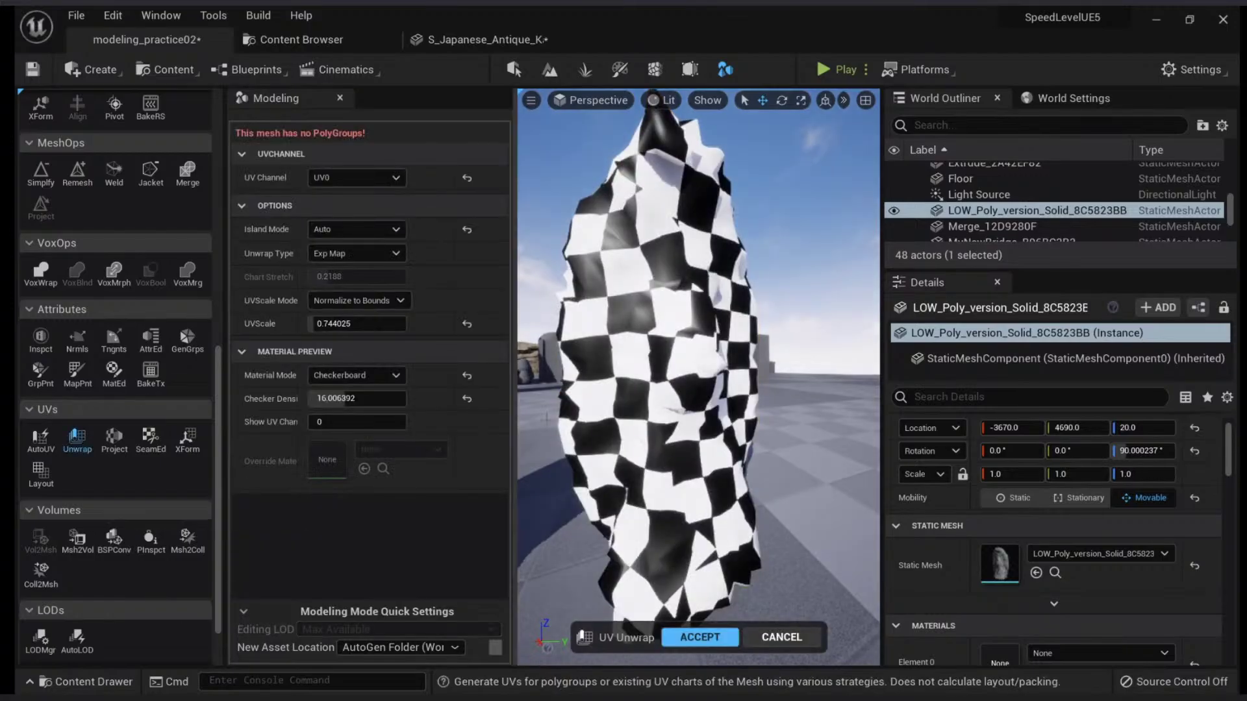
left_click(349, 255)
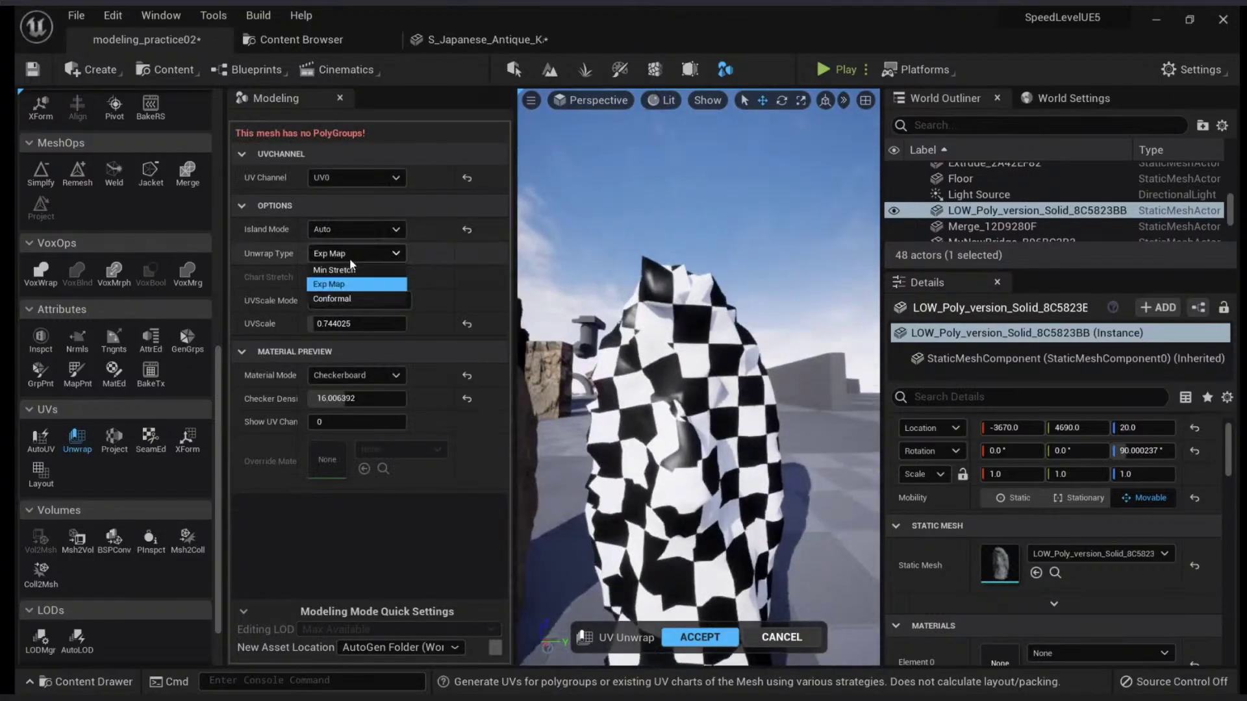
left_click(334, 299)
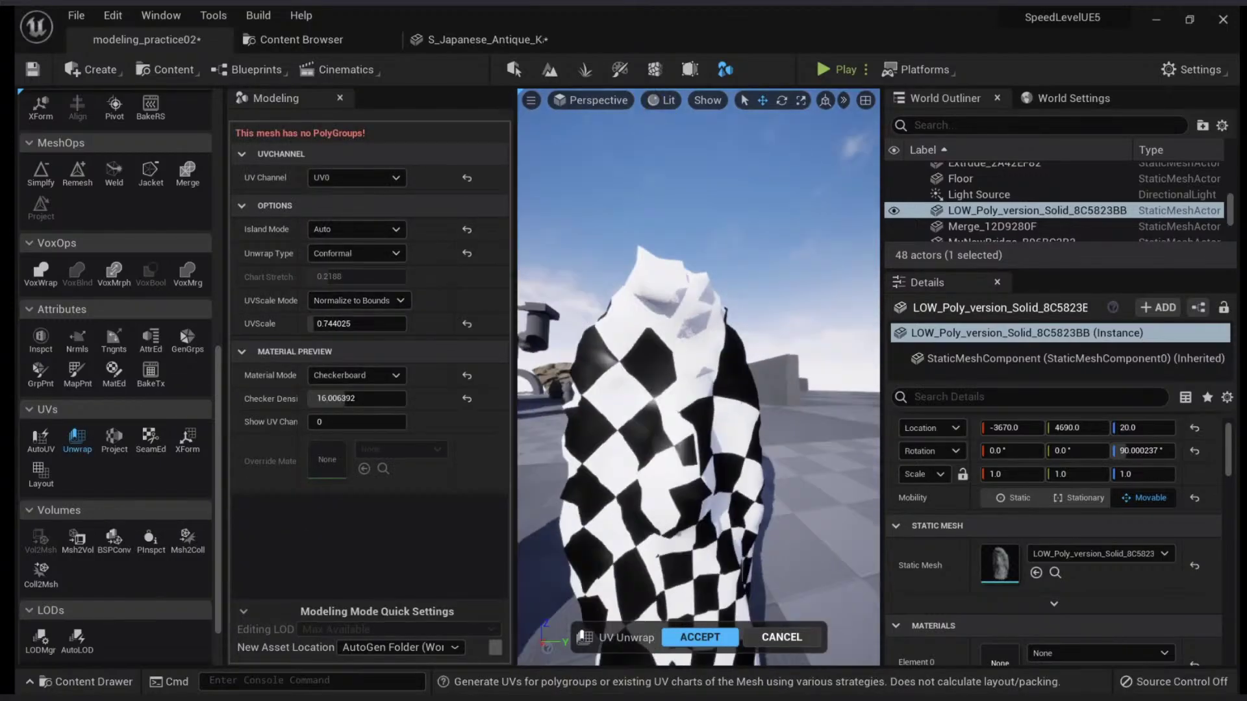
left_click(356, 253)
left_click(344, 285)
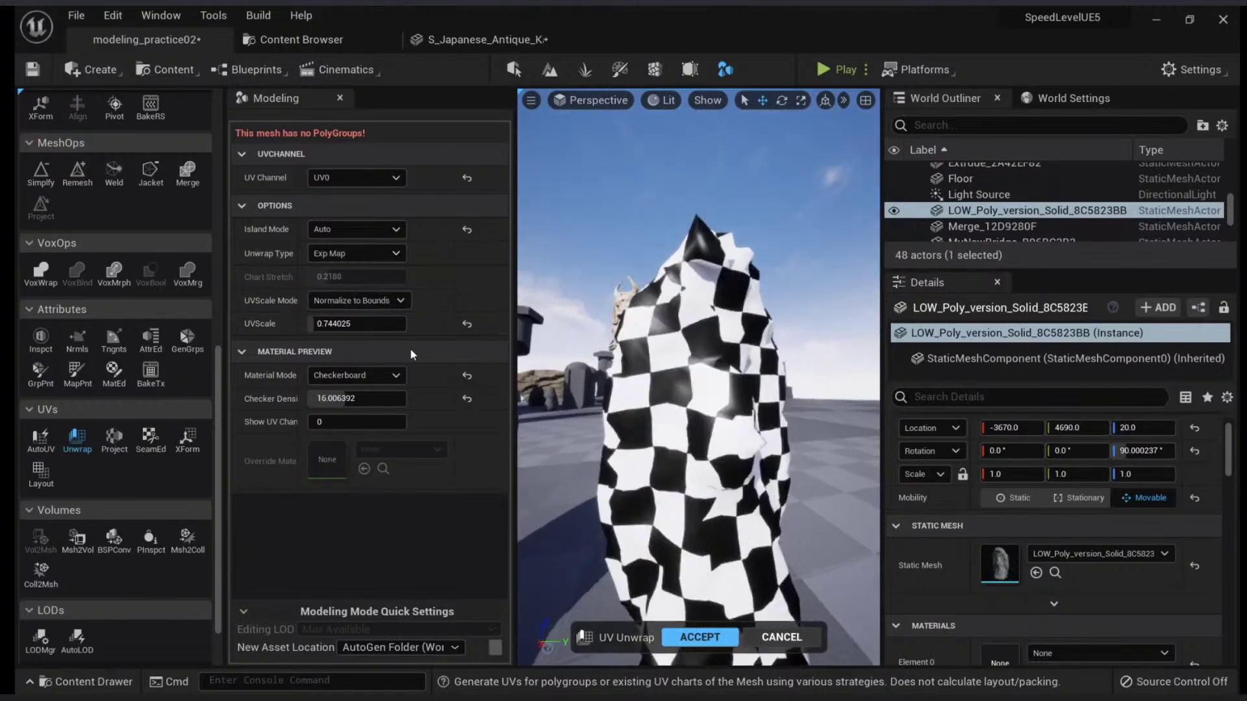
left_click(352, 254)
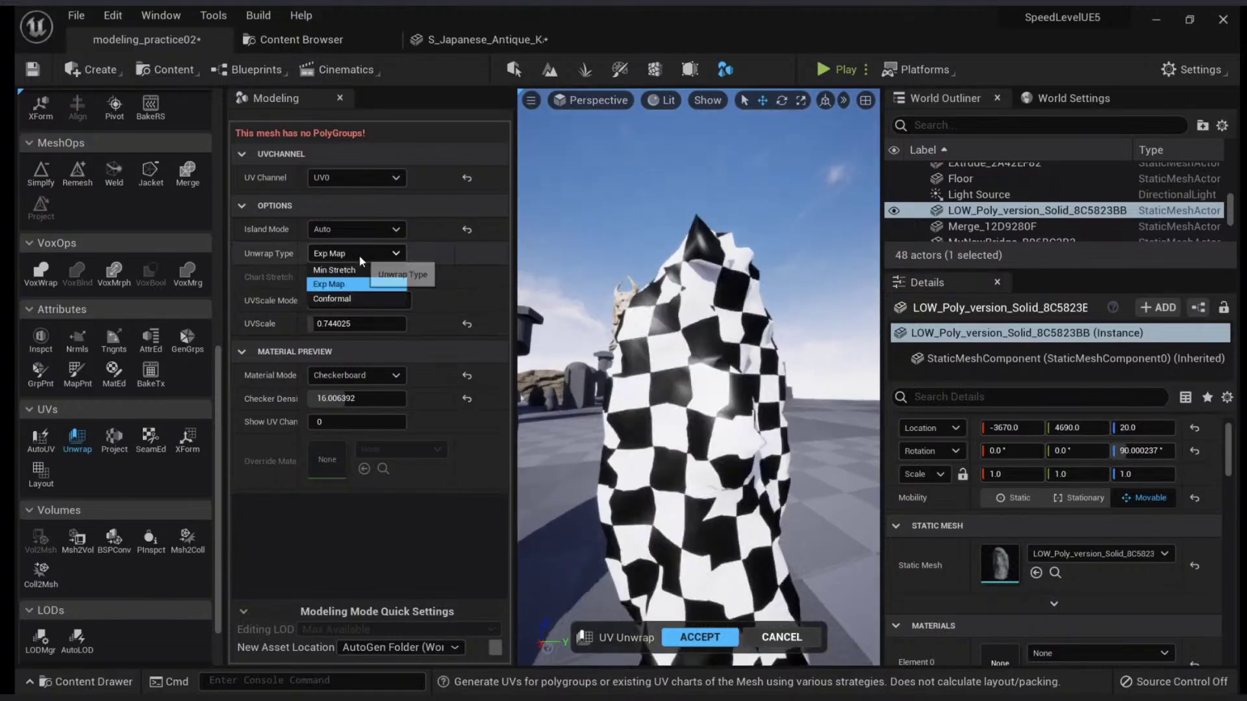
left_click(342, 297)
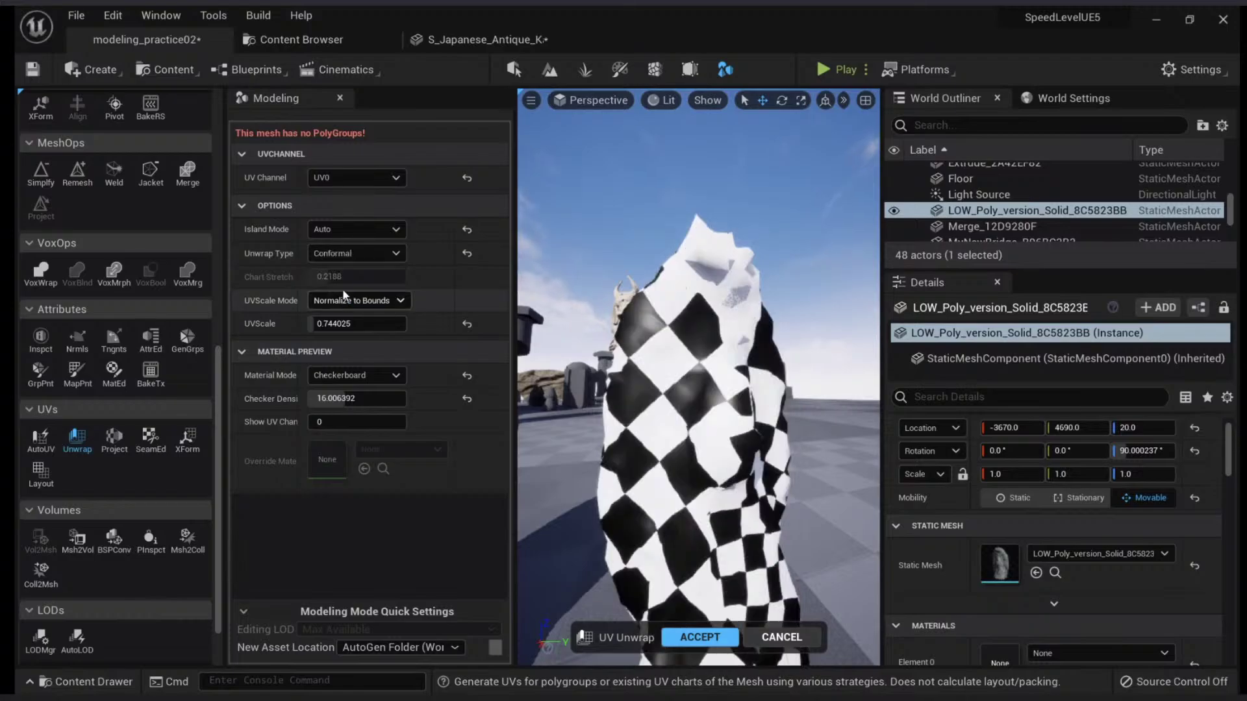
Step: Set the UV scale to about 2.09, use the Exp Map unwrap type, and accept the statue's unwrap
mouse_move(585, 398)
right_mouse_down()
mouse_move(552, 398)
mouse_move(568, 394)
right_mouse_up()
left_click_drag(344, 324, 385, 323)
left_click(369, 252)
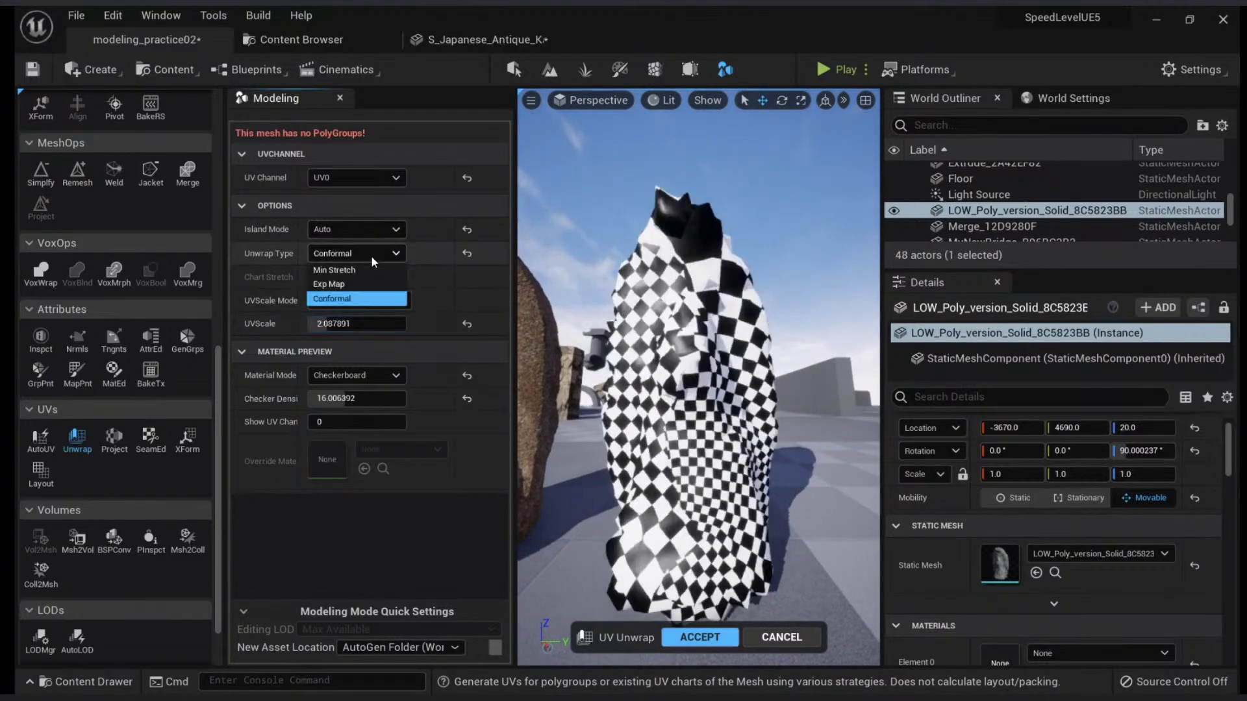
left_click(344, 287)
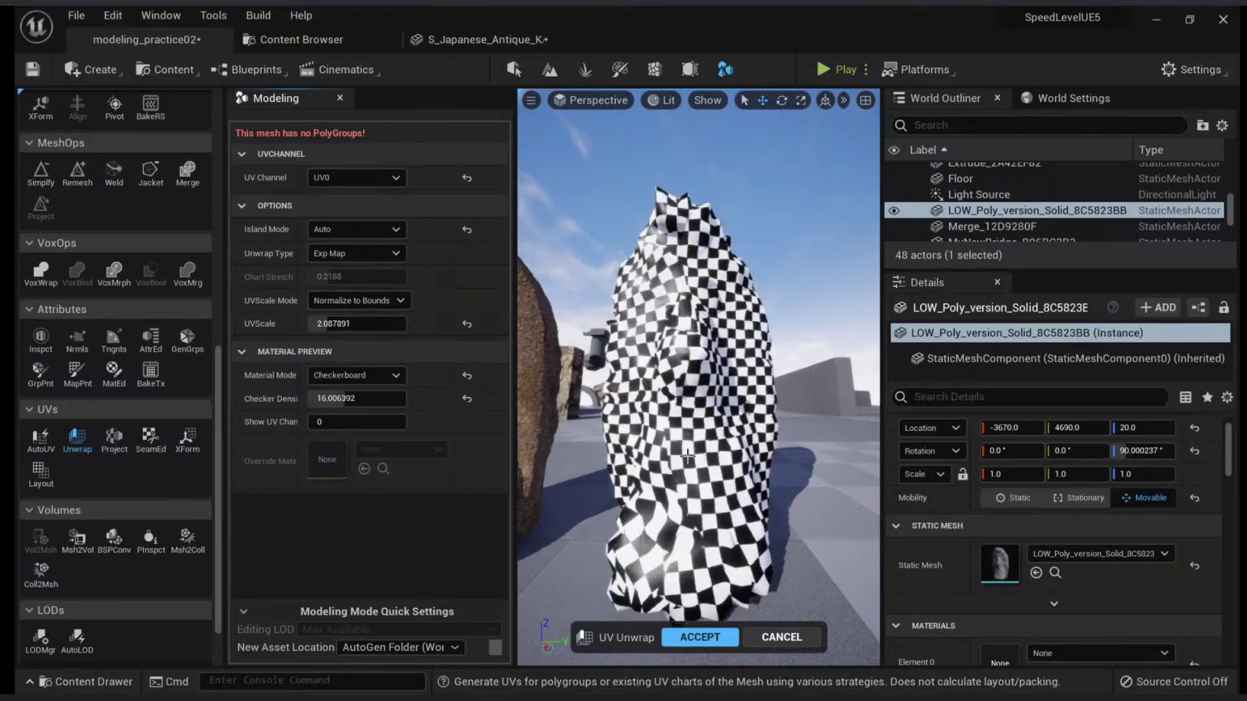
right_click_drag(687, 450, 665, 424)
right_click_drag(633, 513, 637, 520)
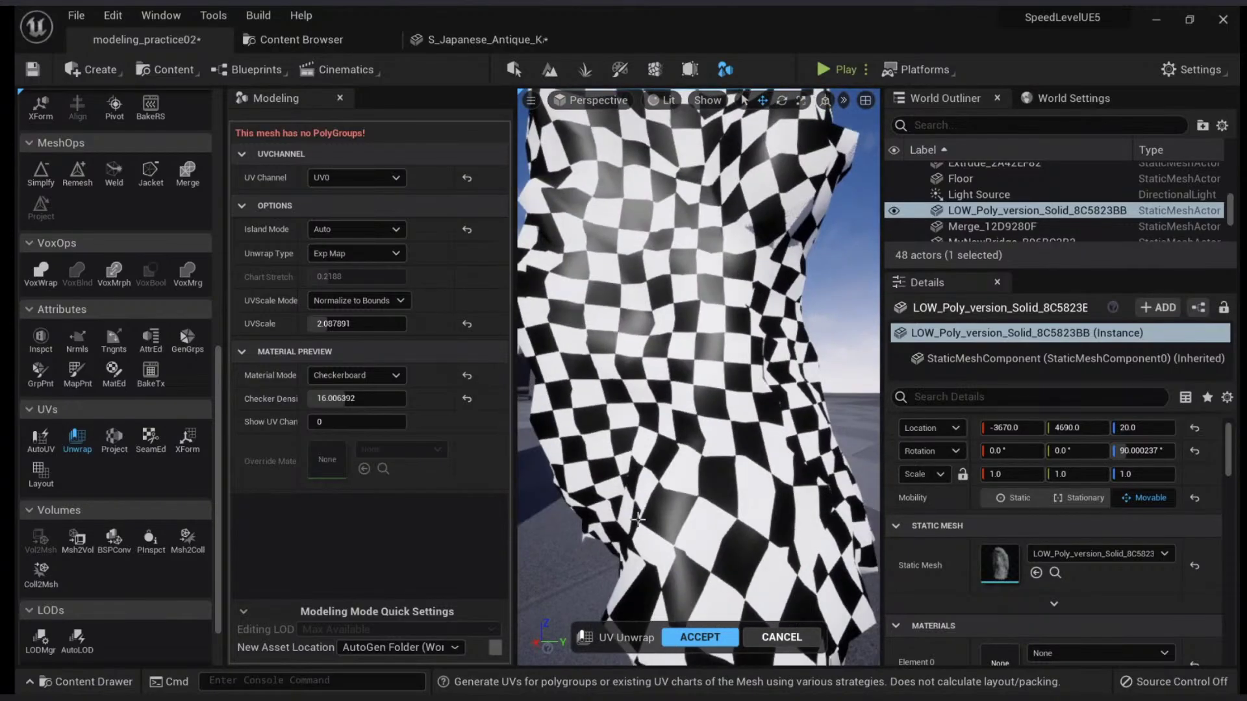
left_click(696, 636)
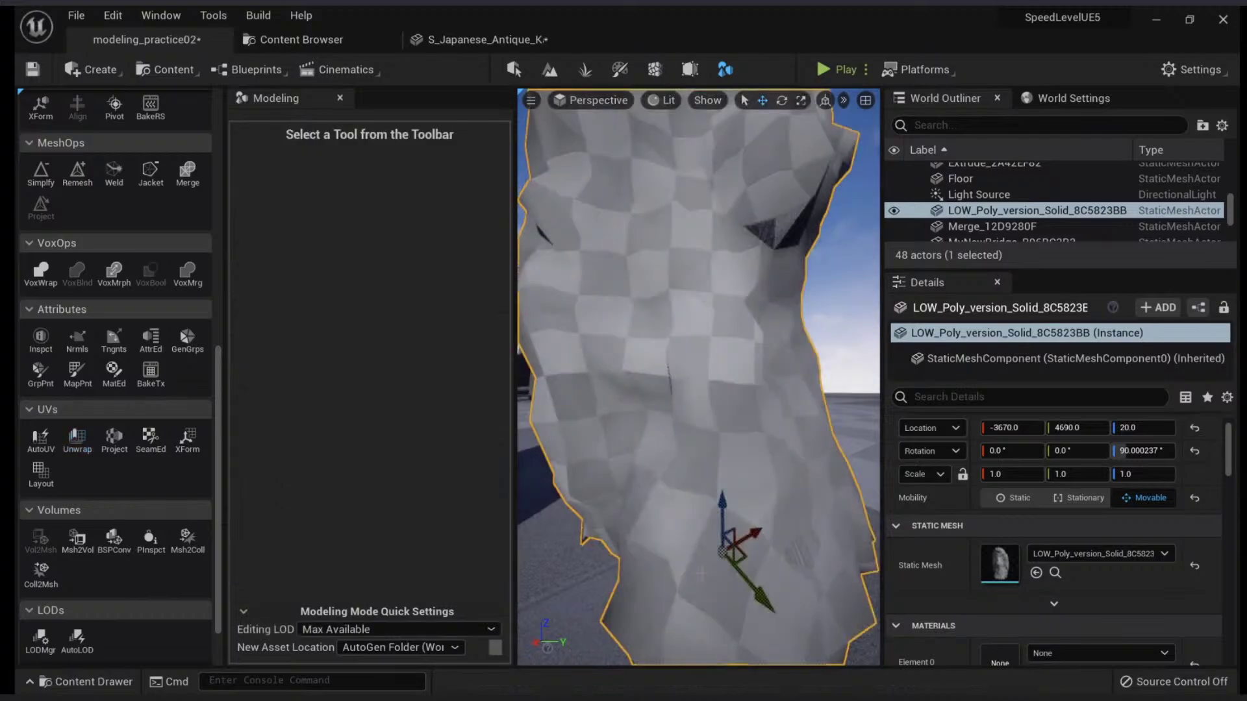
Step: Start adding UV seams to the statue and draw a seam down its side to the base
left_click(151, 436)
mouse_move(584, 396)
right_mouse_down()
mouse_move(623, 406)
mouse_move(591, 399)
right_mouse_up()
left_click_drag(599, 408, 725, 377, "alt")
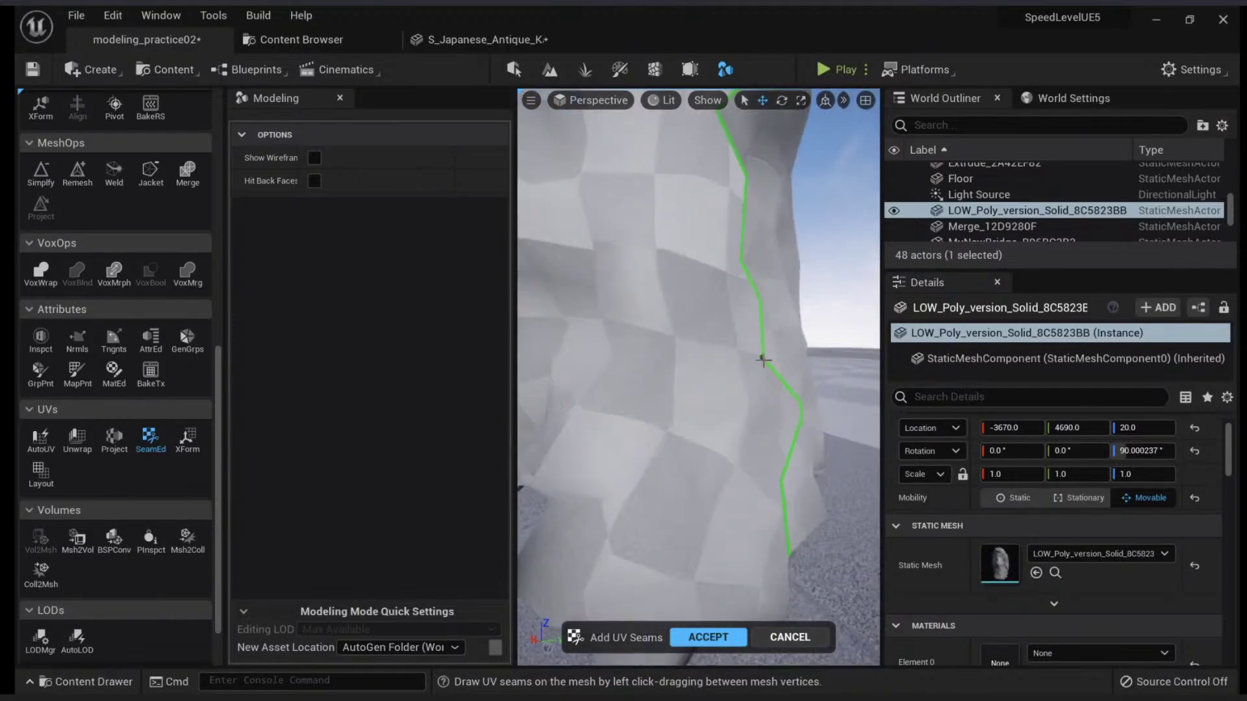
left_click_drag(556, 326, 570, 333)
mouse_move(569, 332)
left_mouse_down("alt")
mouse_move(724, 357)
mouse_move(679, 331)
left_mouse_up("alt")
left_click_drag(686, 251, 653, 352)
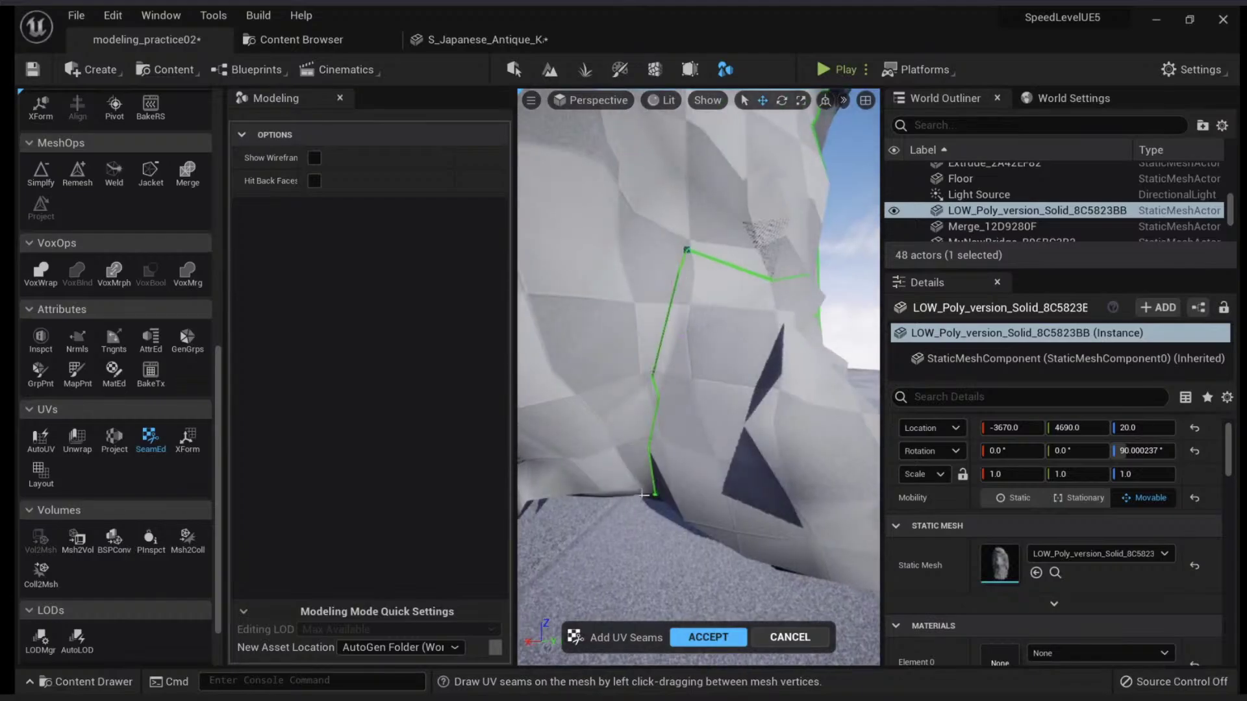
Step: Continue the side UV seam down past the statue's lower edge and across the underside of its base
left_click_drag(644, 496, 668, 451, "alt")
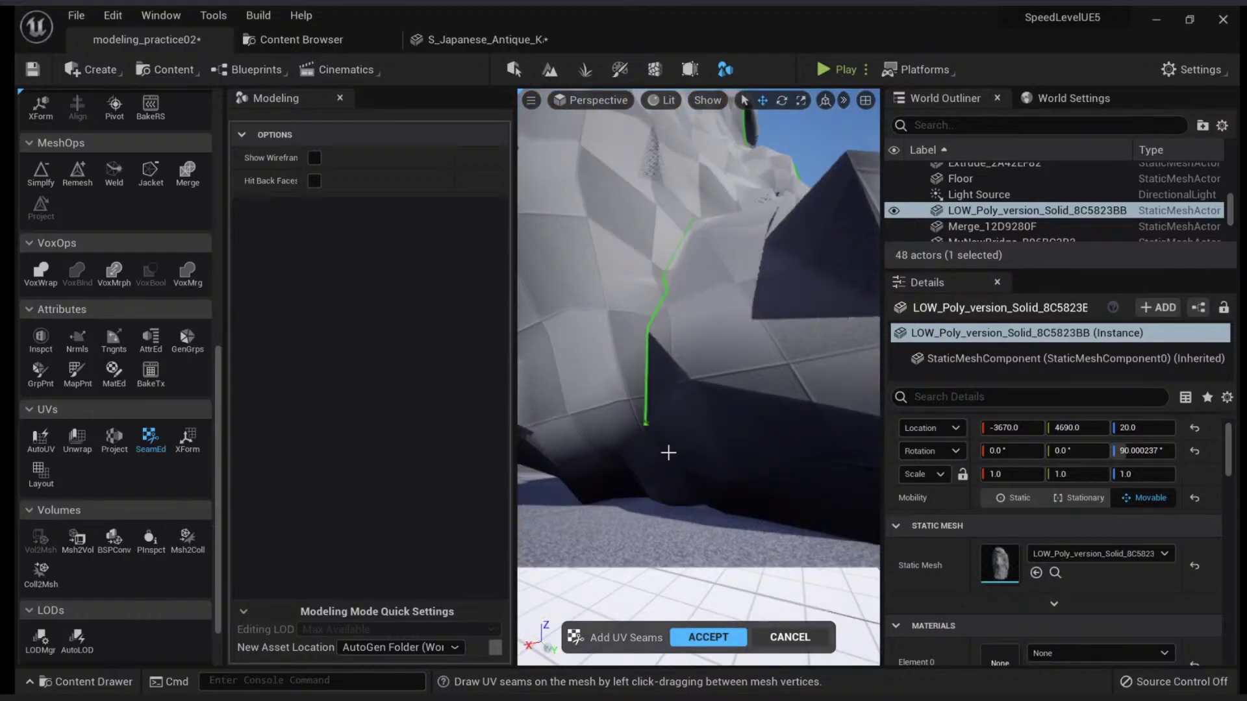
left_click_drag(691, 505, 696, 505)
left_click_drag(696, 506, 659, 416, "alt")
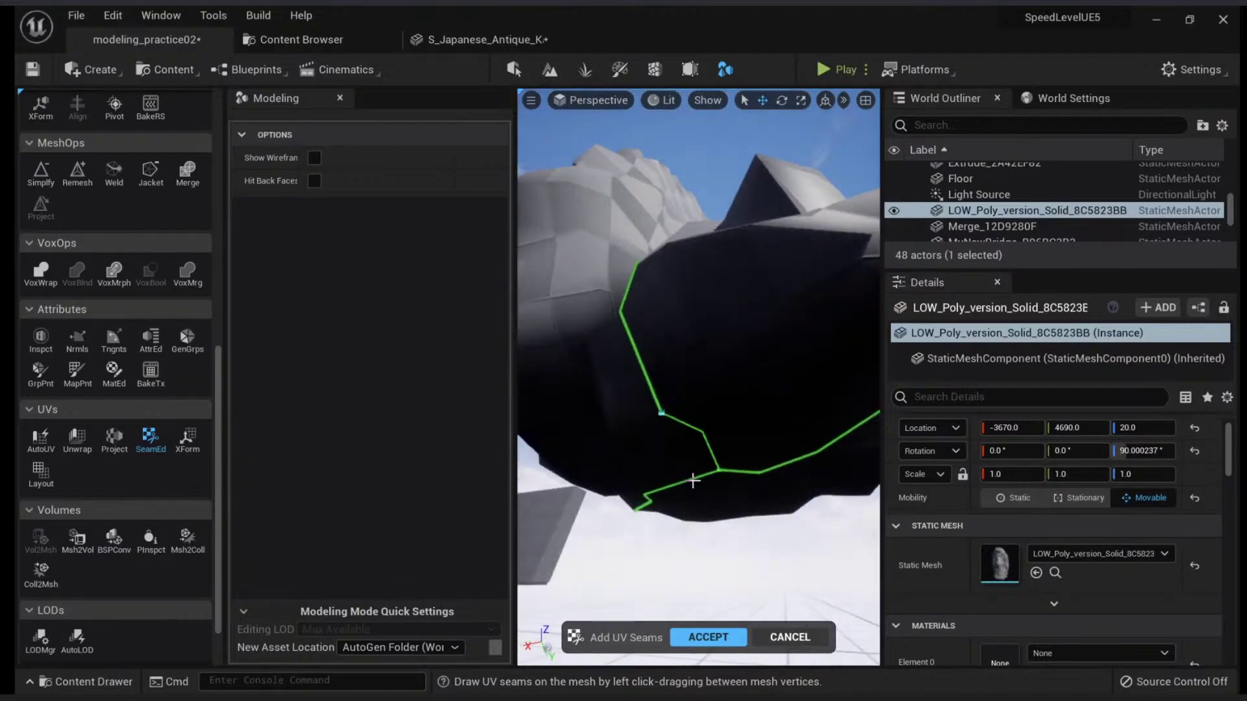
right_click_drag(693, 481, 682, 516)
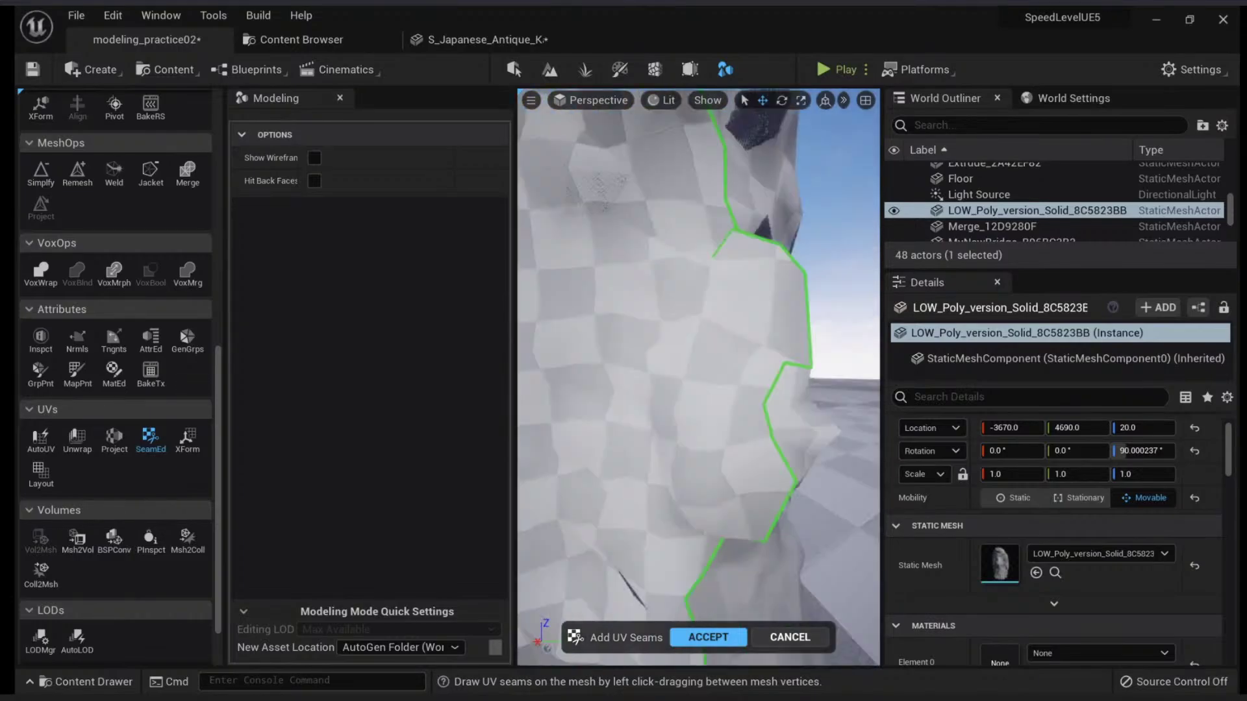
Step: Draw a UV seam along the inner edge of the bulge on the statue's side and down around its underside
right_click_drag(717, 258, 714, 257)
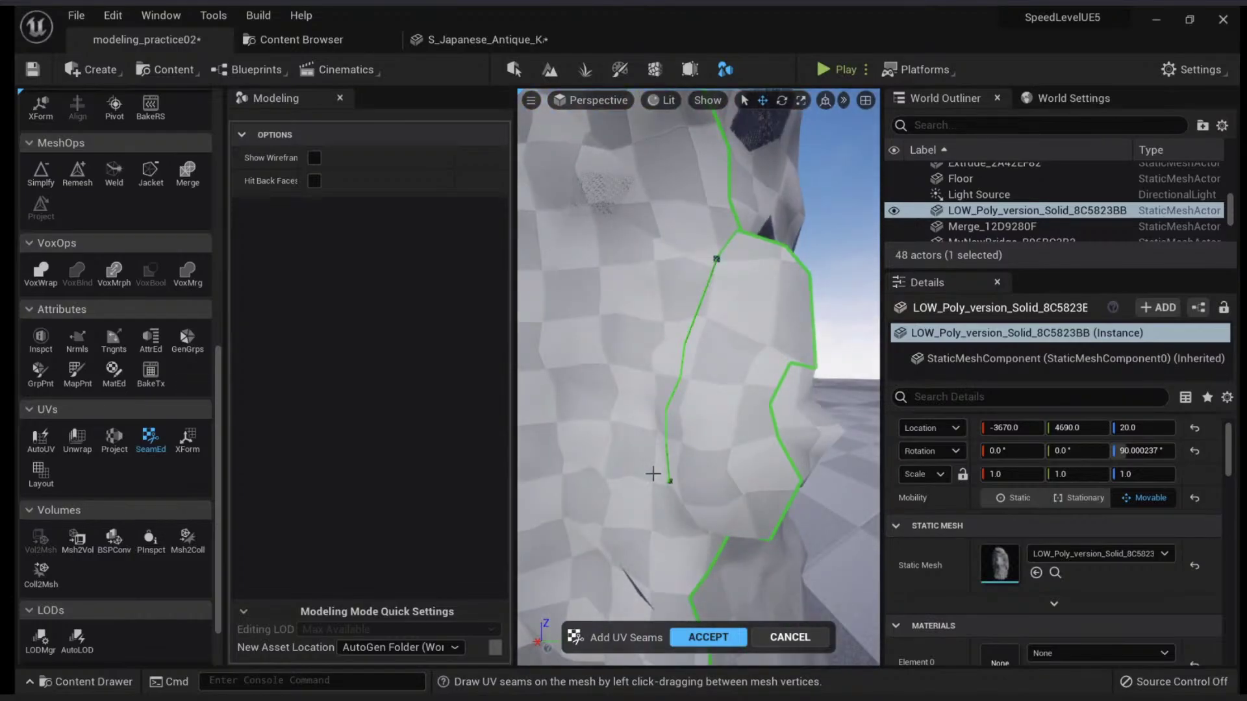
left_click_drag(653, 474, 669, 469)
mouse_move(669, 469)
right_mouse_down()
mouse_move(670, 454)
mouse_move(670, 465)
right_mouse_up()
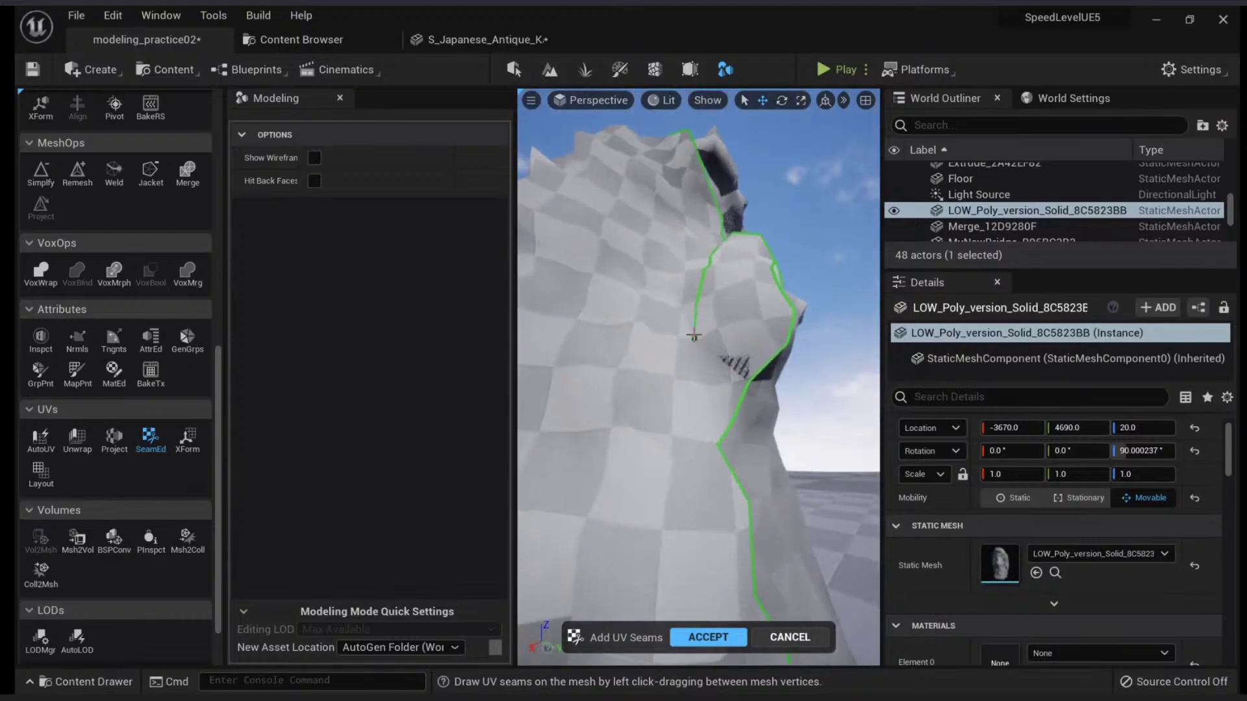
left_click_drag(733, 373, 749, 380)
right_click_drag(749, 380, 706, 345)
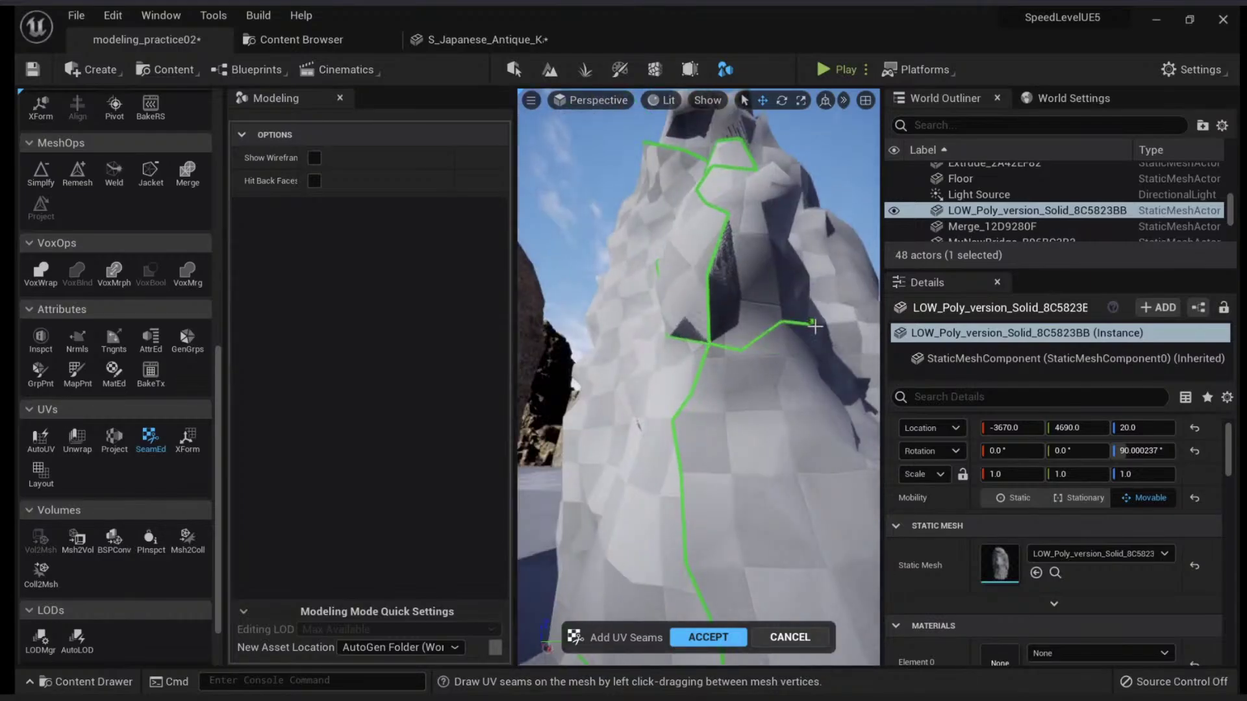
Step: Close the UV seam around the protruding arm and extend the seams up over the top of the statue
left_click_drag(815, 326, 837, 350, "alt")
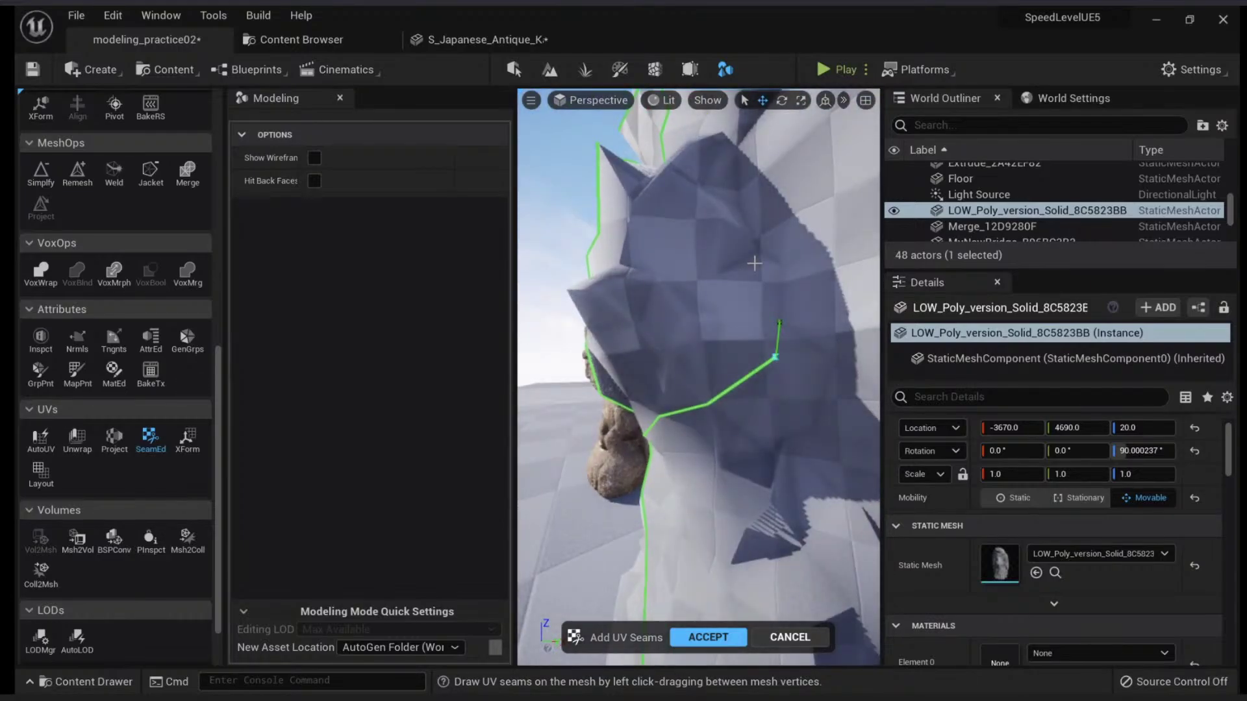
left_click_drag(728, 199, 694, 326, "alt")
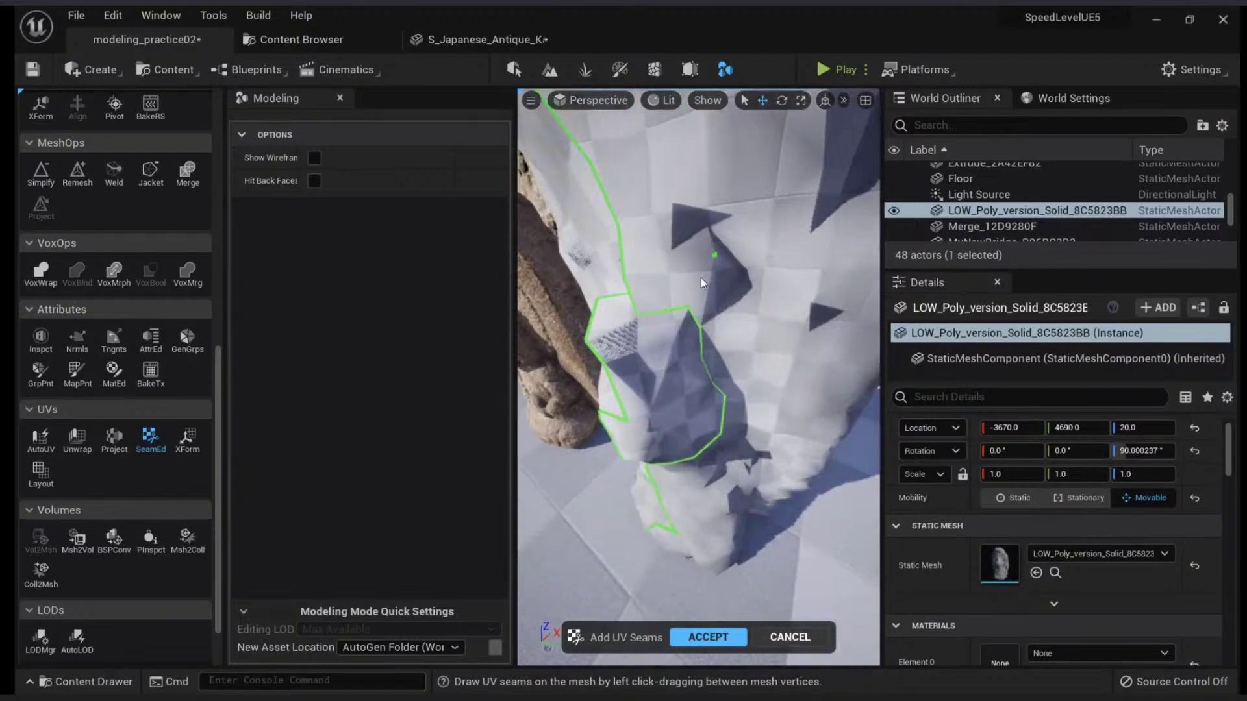
left_click_drag(701, 283, 617, 305, "alt")
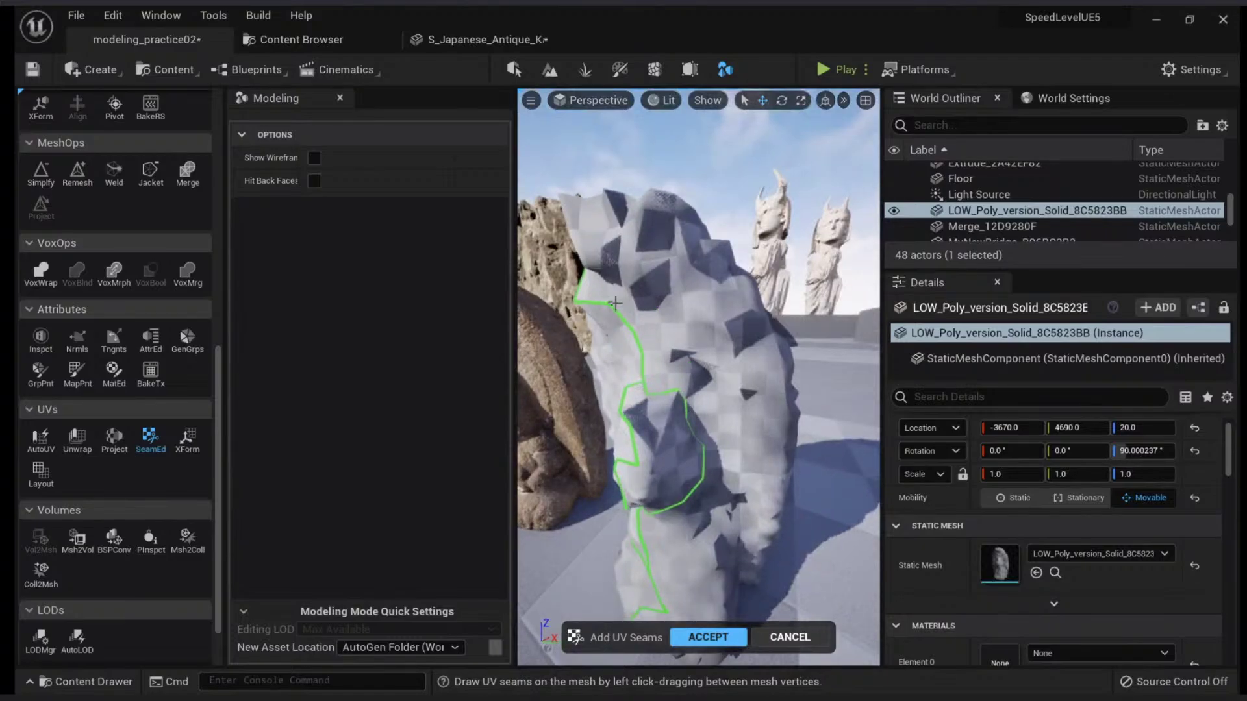
left_click_drag(643, 207, 705, 253, "alt")
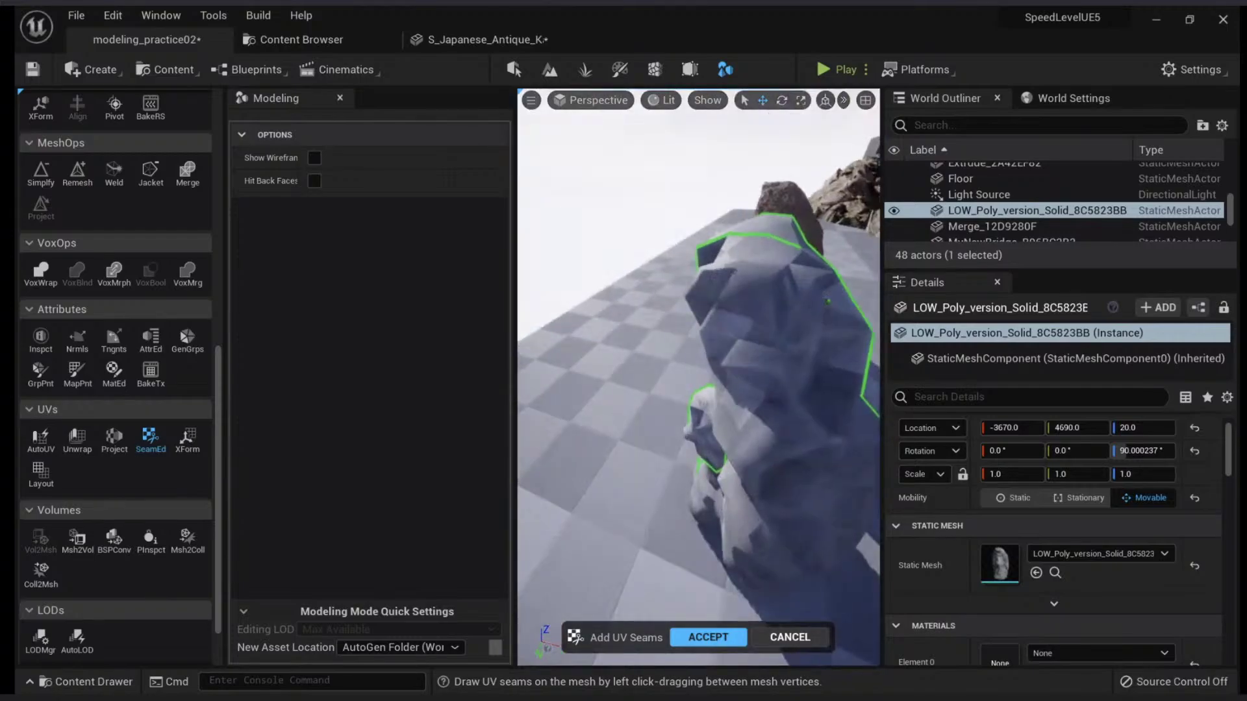
left_click_drag(800, 245, 625, 283, "alt")
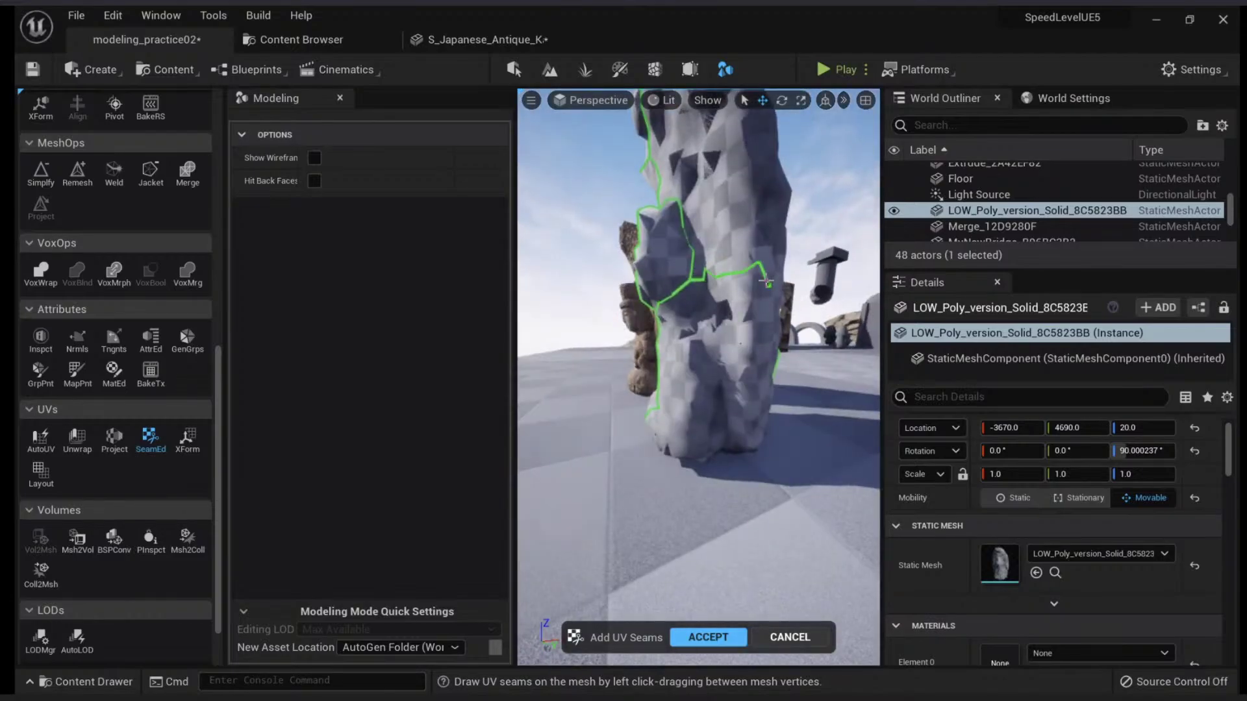
Step: Draw a horizontal UV seam around the statue's middle from the protruding arm to the opposite side, and accept the seams
left_click_drag(767, 281, 740, 277, "alt")
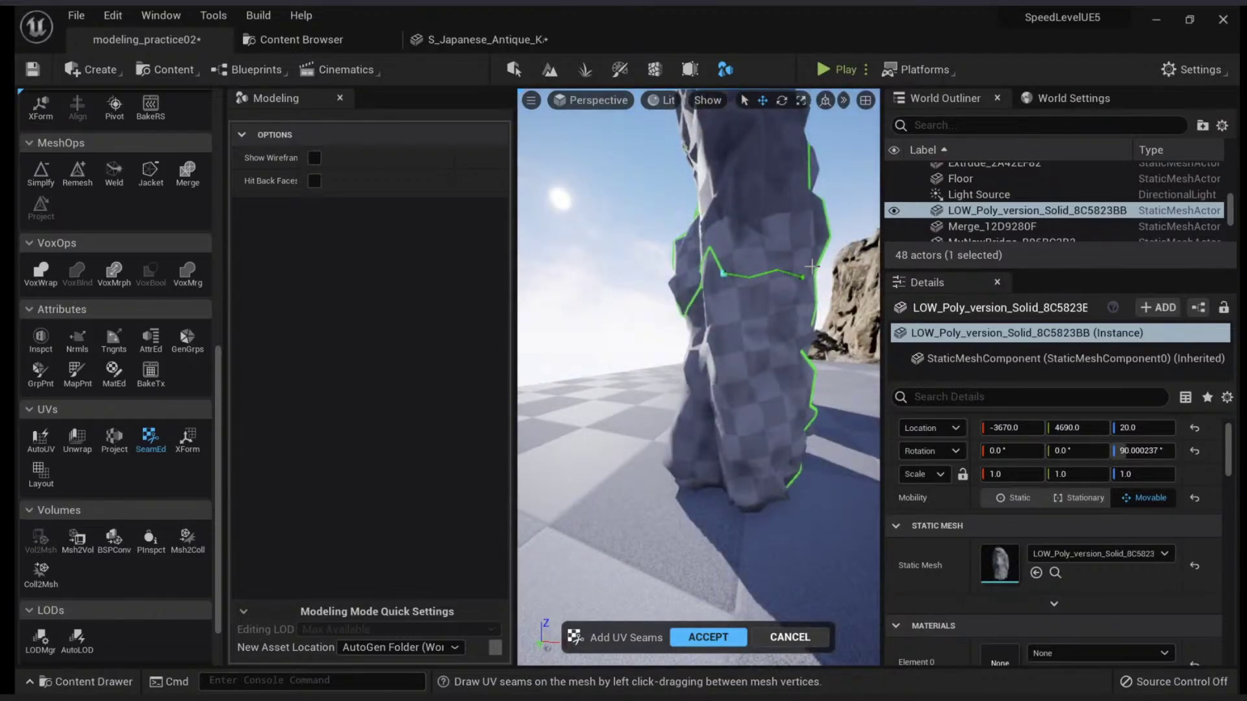
right_click_drag(811, 266, 866, 272)
right_click_drag(796, 180, 725, 332)
left_click_drag(725, 332, 698, 364, "alt")
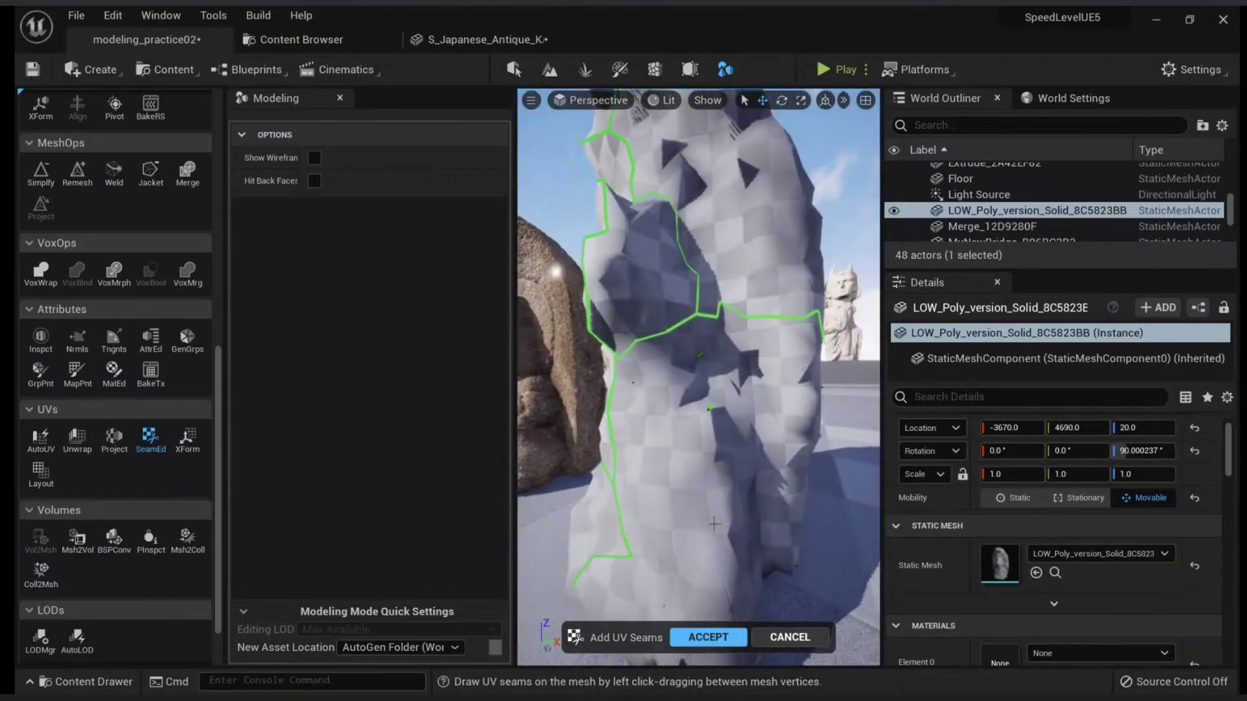
left_click(705, 636)
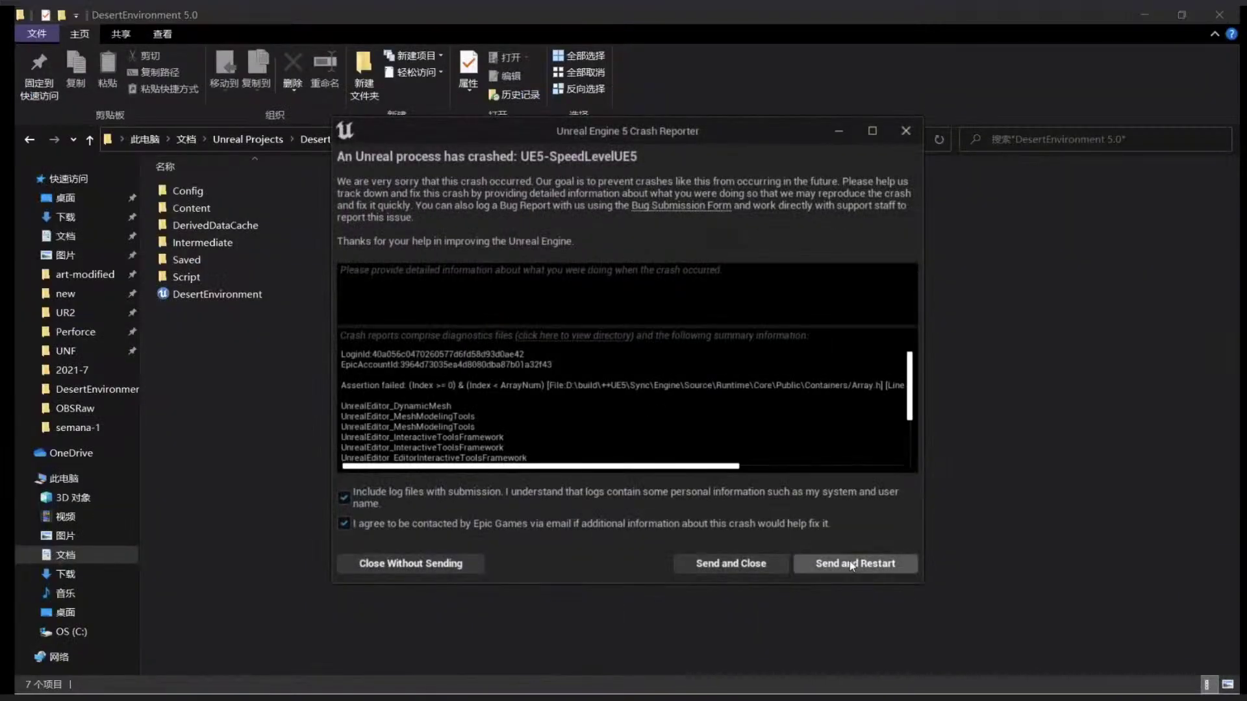
Step: Send the crash report, restart the editor, and reopen the asset editor that had been open
left_click(843, 562)
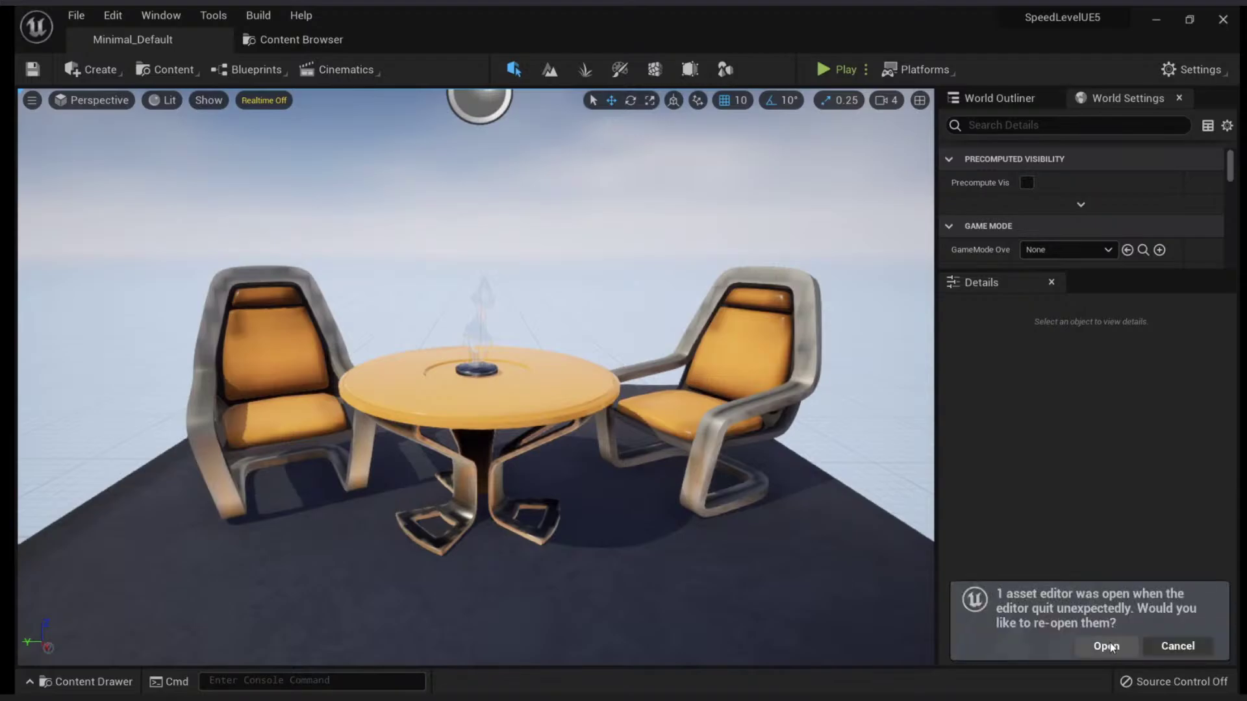
left_click(1108, 646)
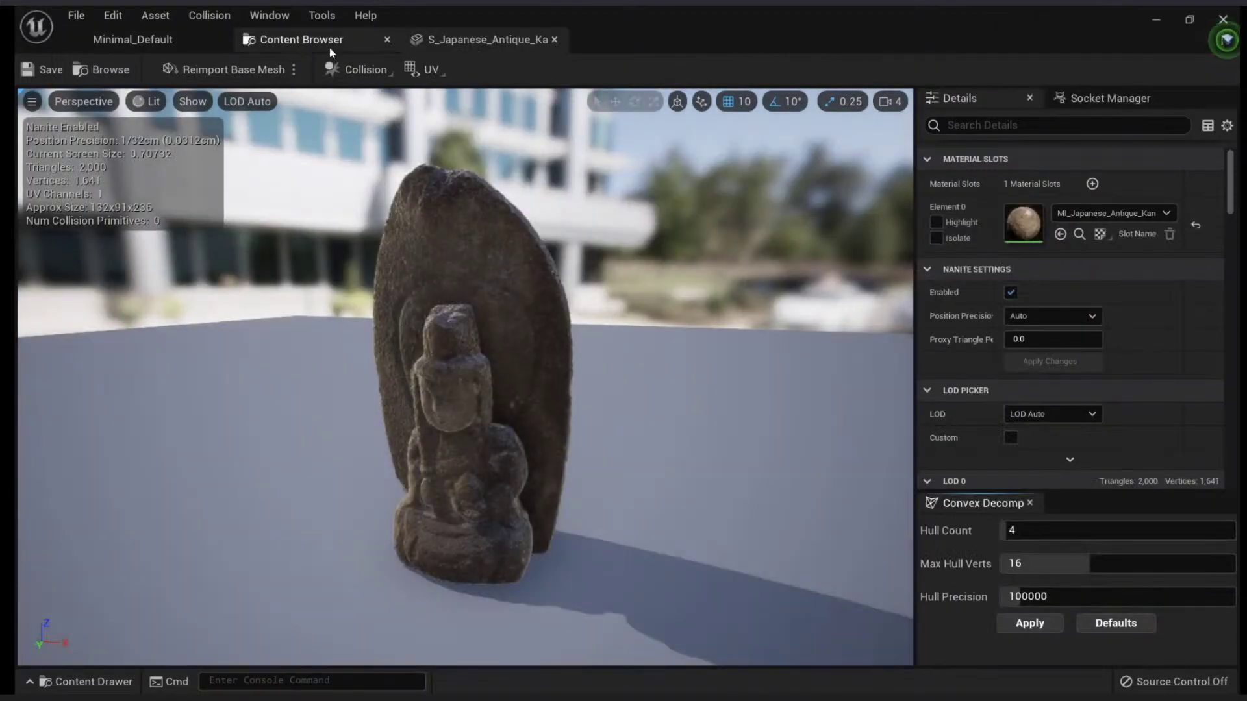
left_click(194, 40)
left_click(76, 15)
left_click(111, 76)
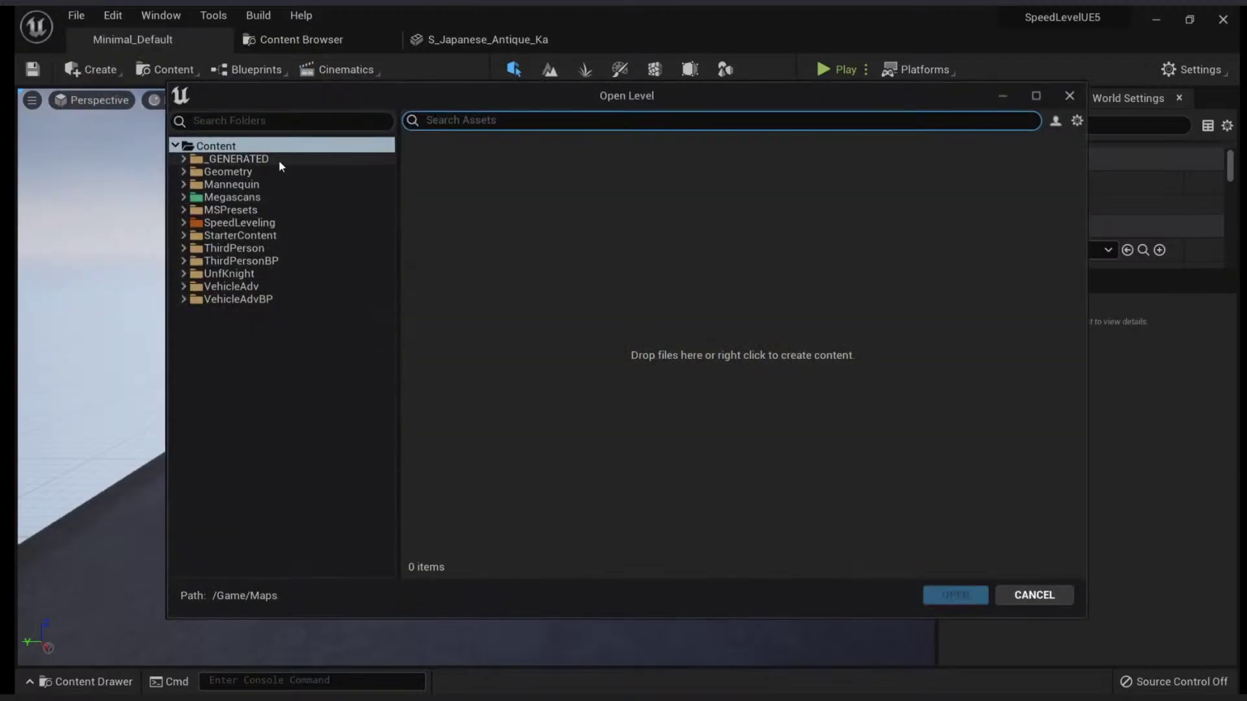
left_click(1035, 595)
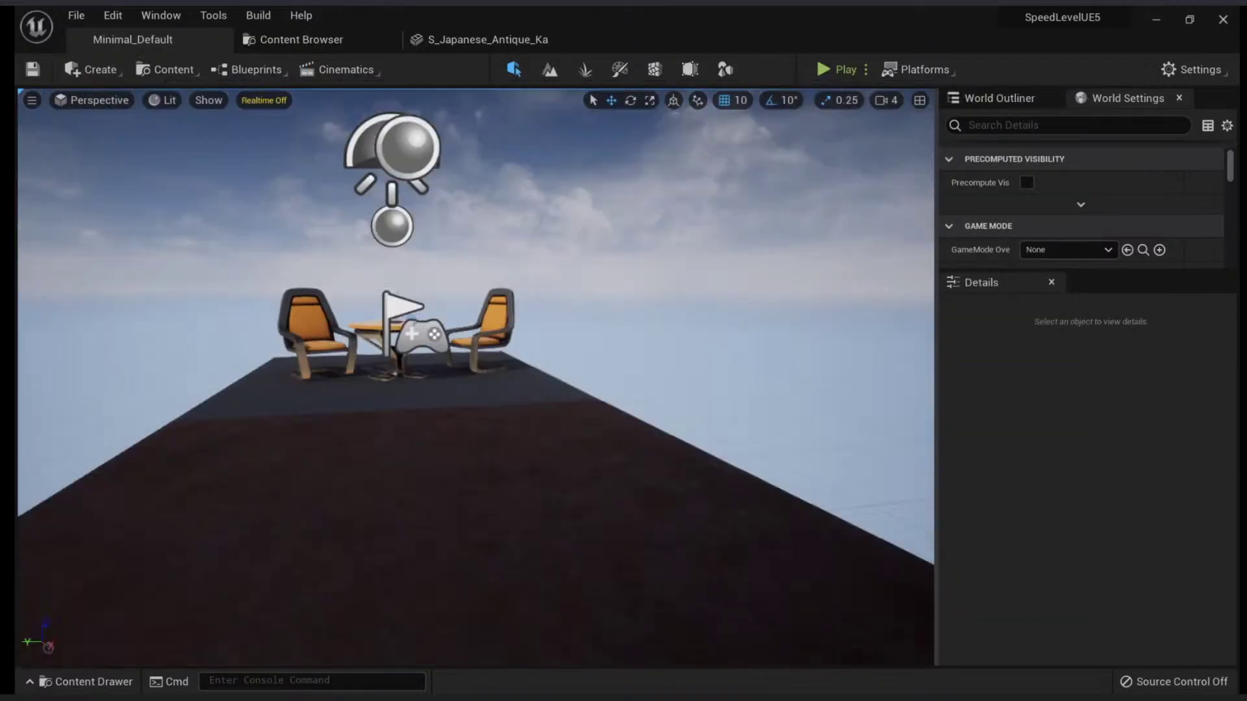
mouse_move(570, 376)
right_mouse_down()
mouse_move(574, 404)
mouse_move(570, 376)
right_mouse_up()
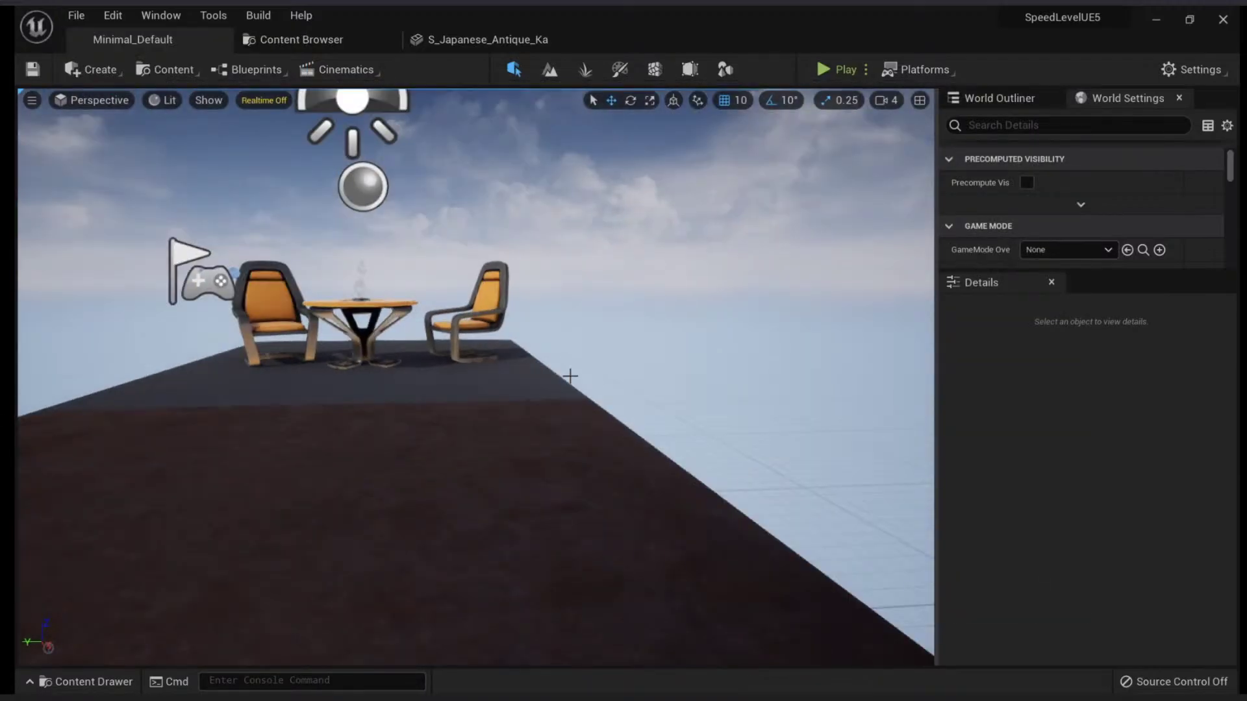
Step: Browse to the Megascans 3D_Assets folder in the project content and filter it to show only static meshes
left_click(303, 40)
scroll(129, 283, "up", 10)
left_click(81, 173)
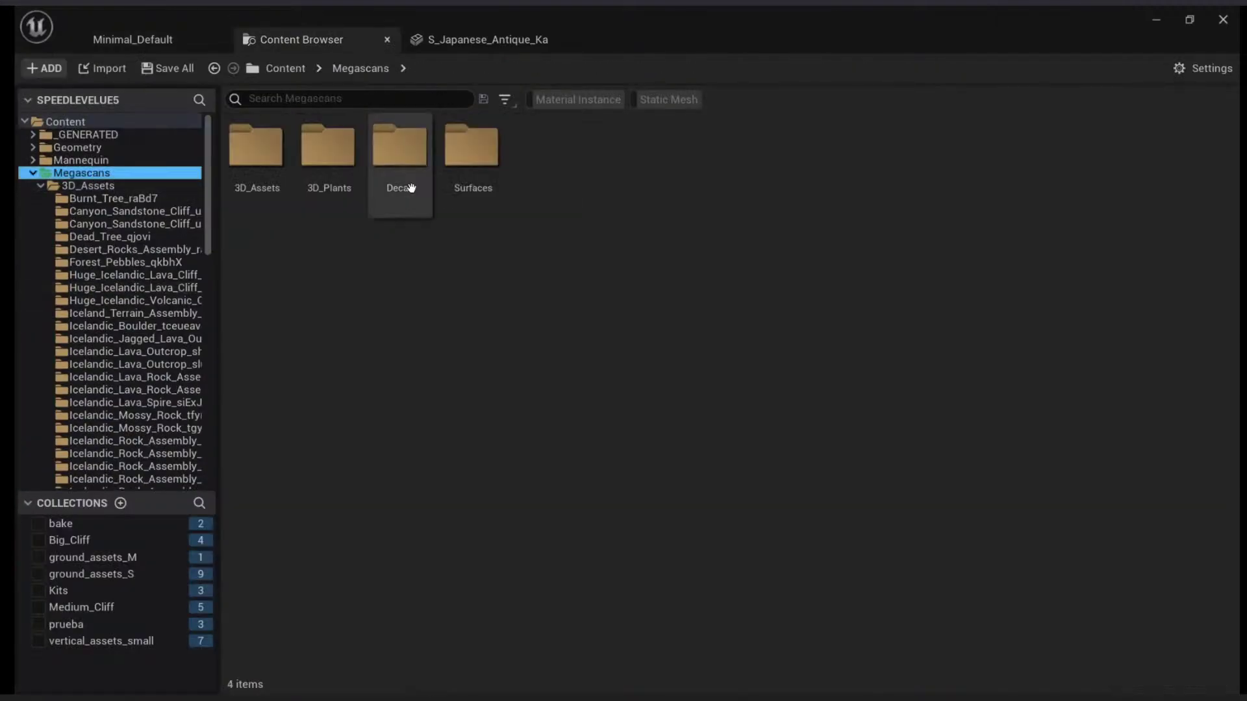
double_click(250, 169)
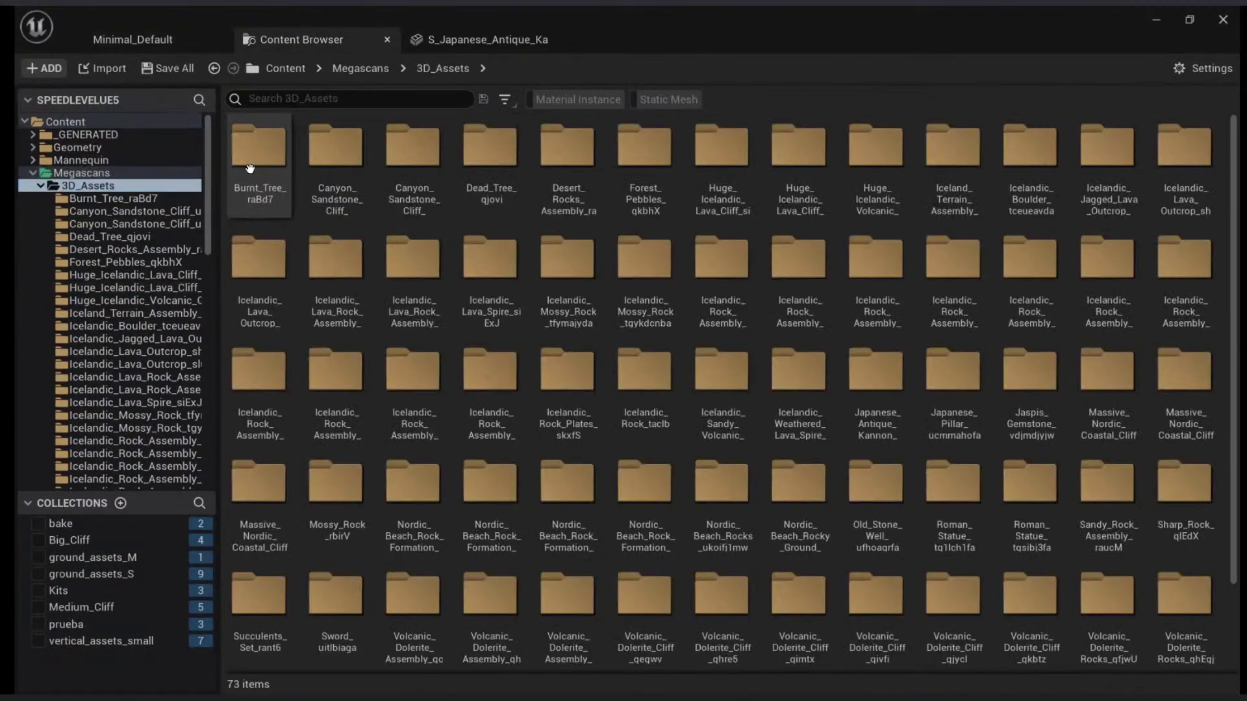
left_click(652, 100)
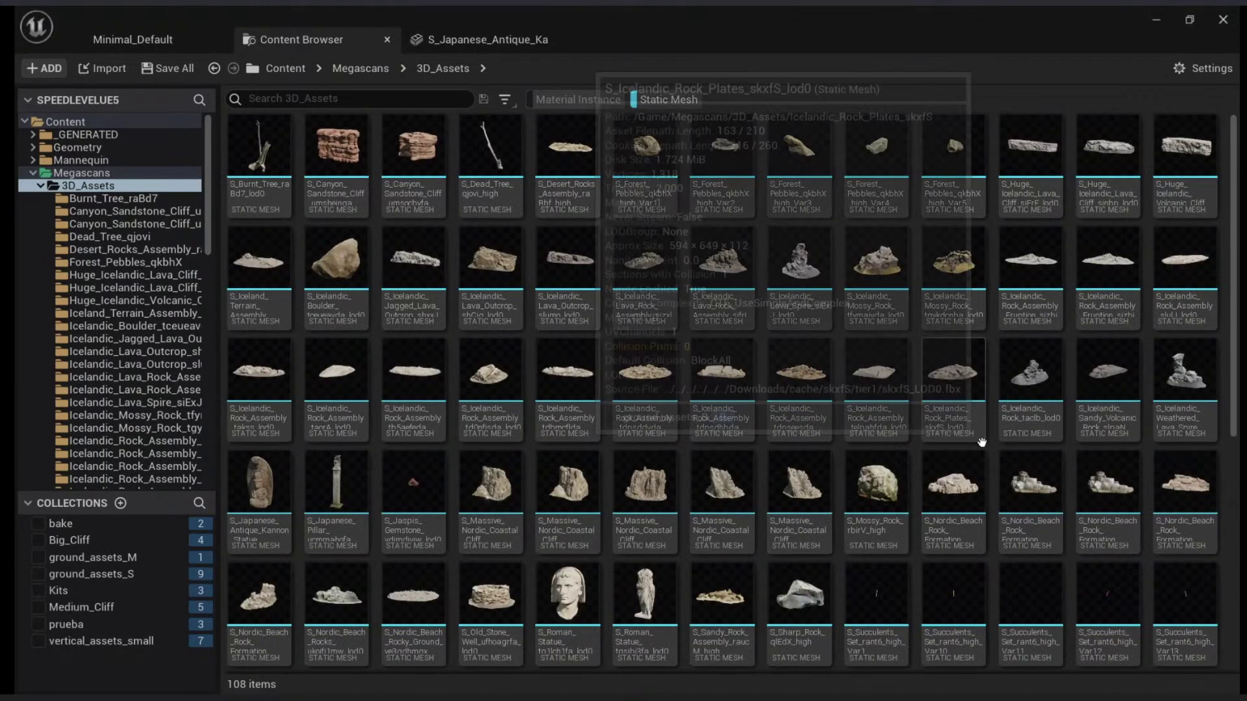
Step: Place the Japanese Antique Kannon statue on the level's floor and put a copy of it alongside at X 280
scroll(1104, 390, "down", 3)
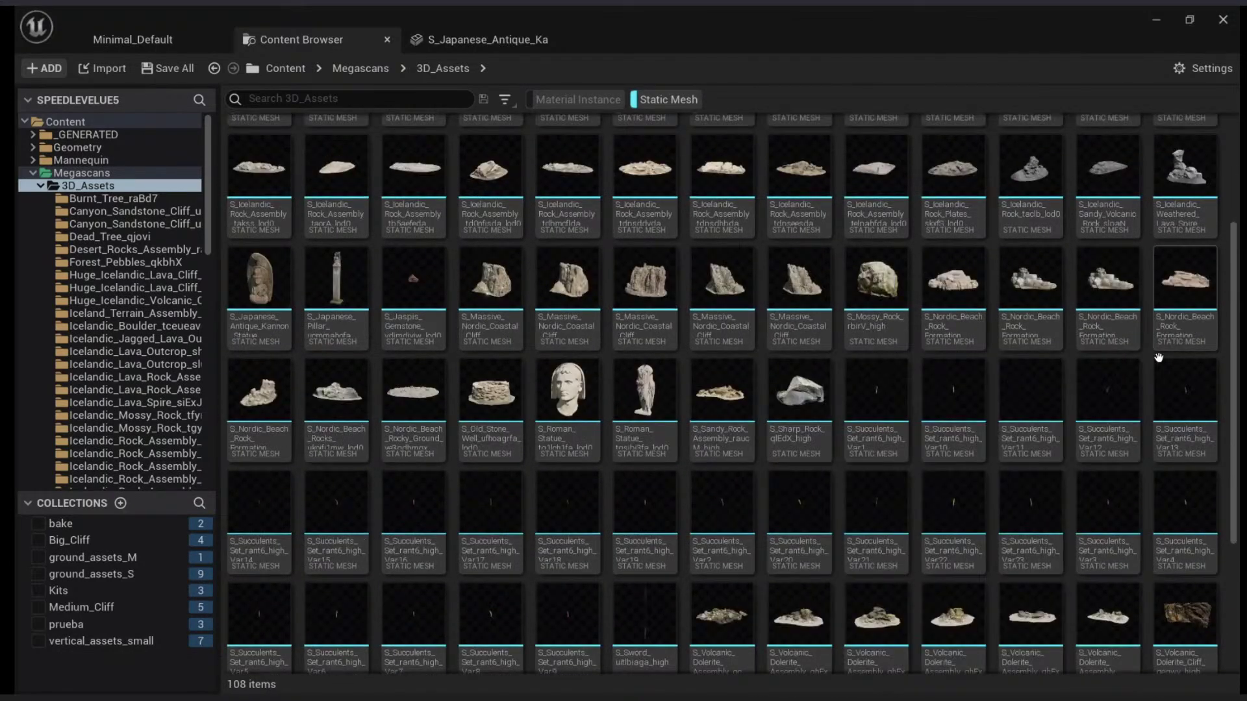
scroll(1158, 357, "down", 3)
scroll(1142, 560, "up", 3)
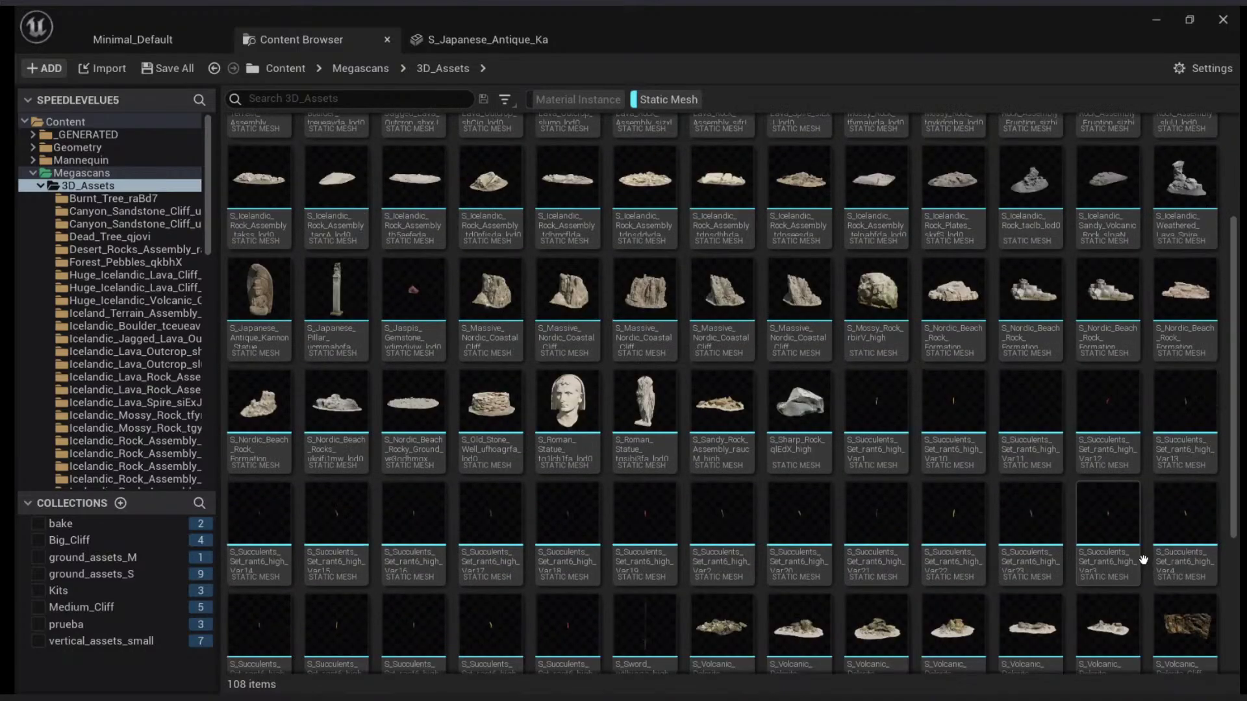
scroll(1142, 560, "up", 3)
left_click(260, 487)
left_click_drag(260, 487, 570, 458)
right_click_drag(570, 458, 675, 442)
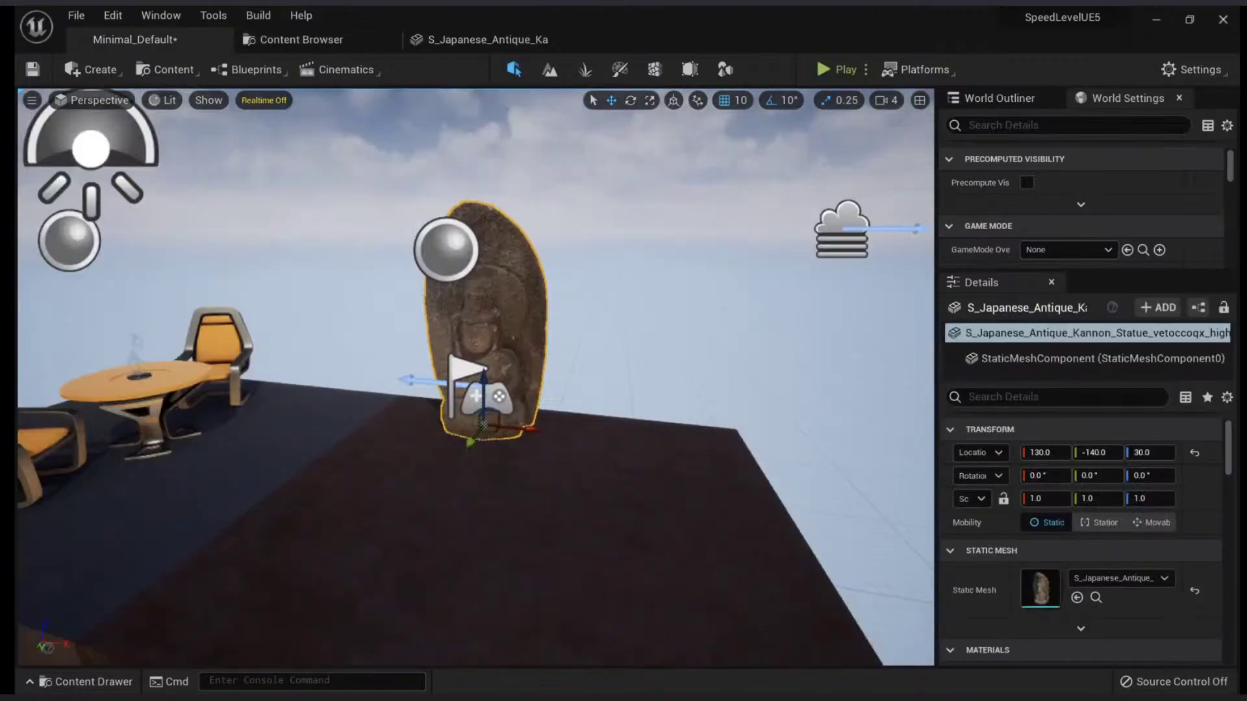
left_click_drag(341, 511, 688, 527, "alt")
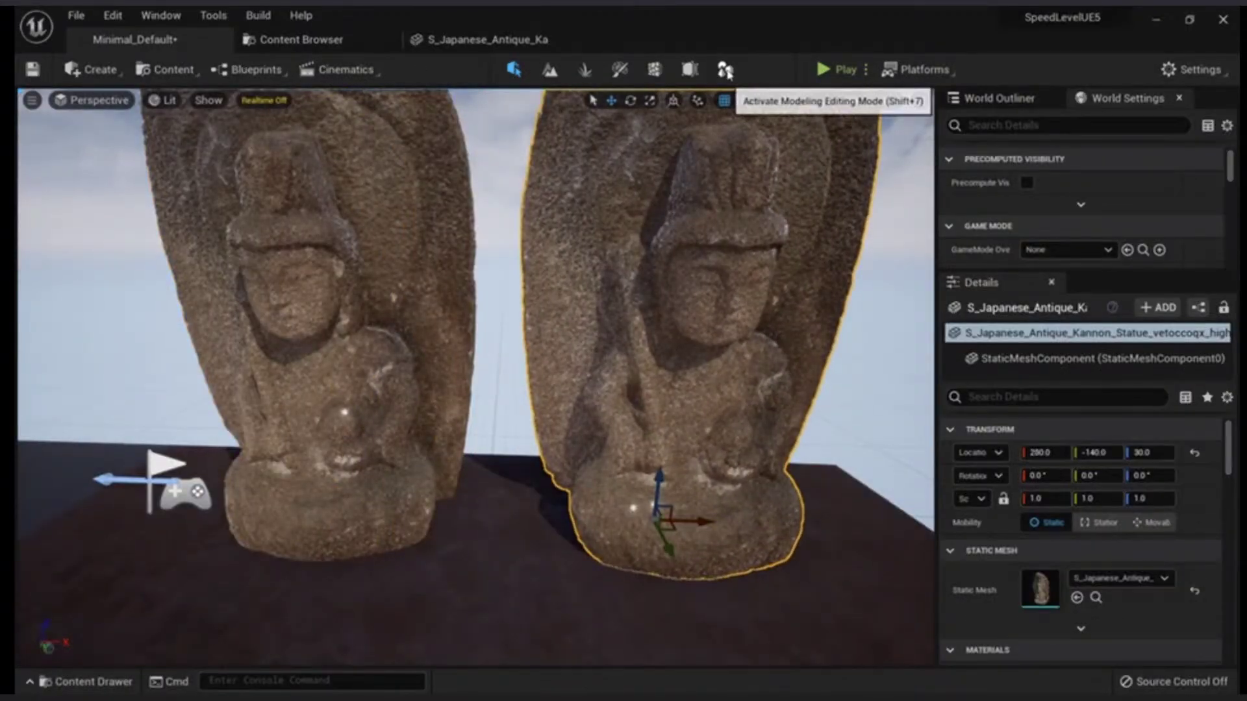
Step: Switch to Modeling mode and duplicate the copied statue into a new static mesh asset, deleting the source
left_click(690, 70)
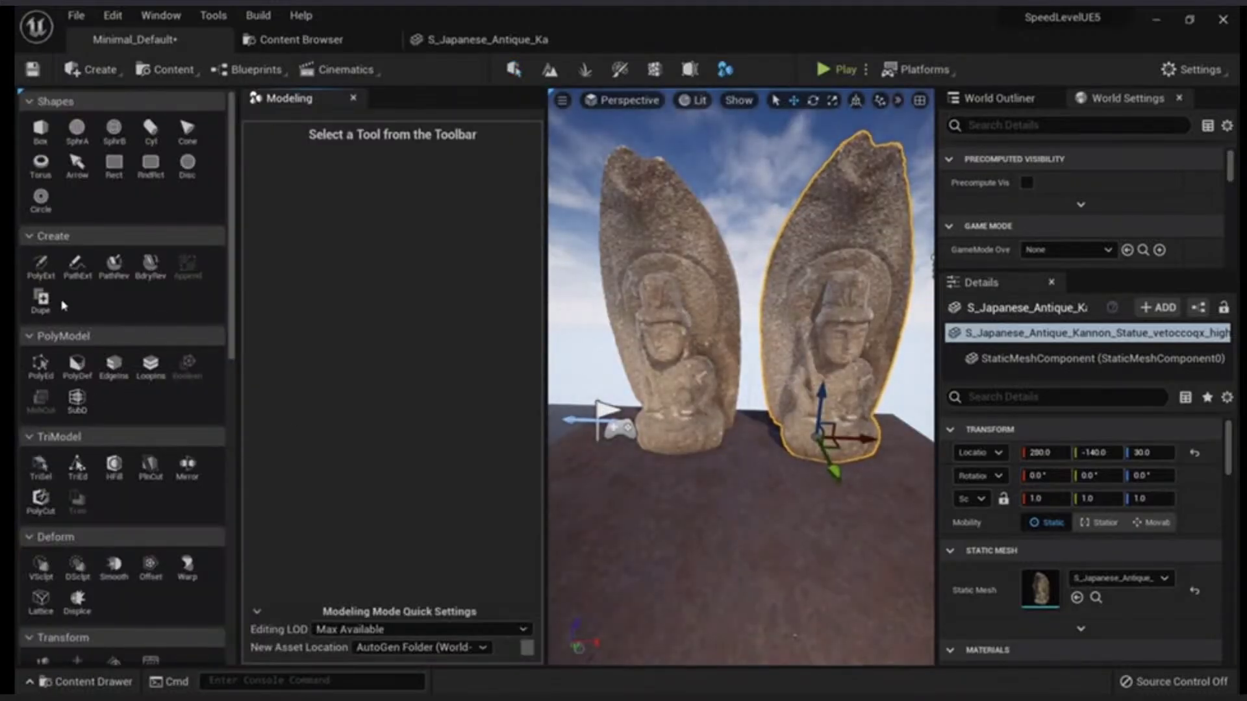
left_click(40, 300)
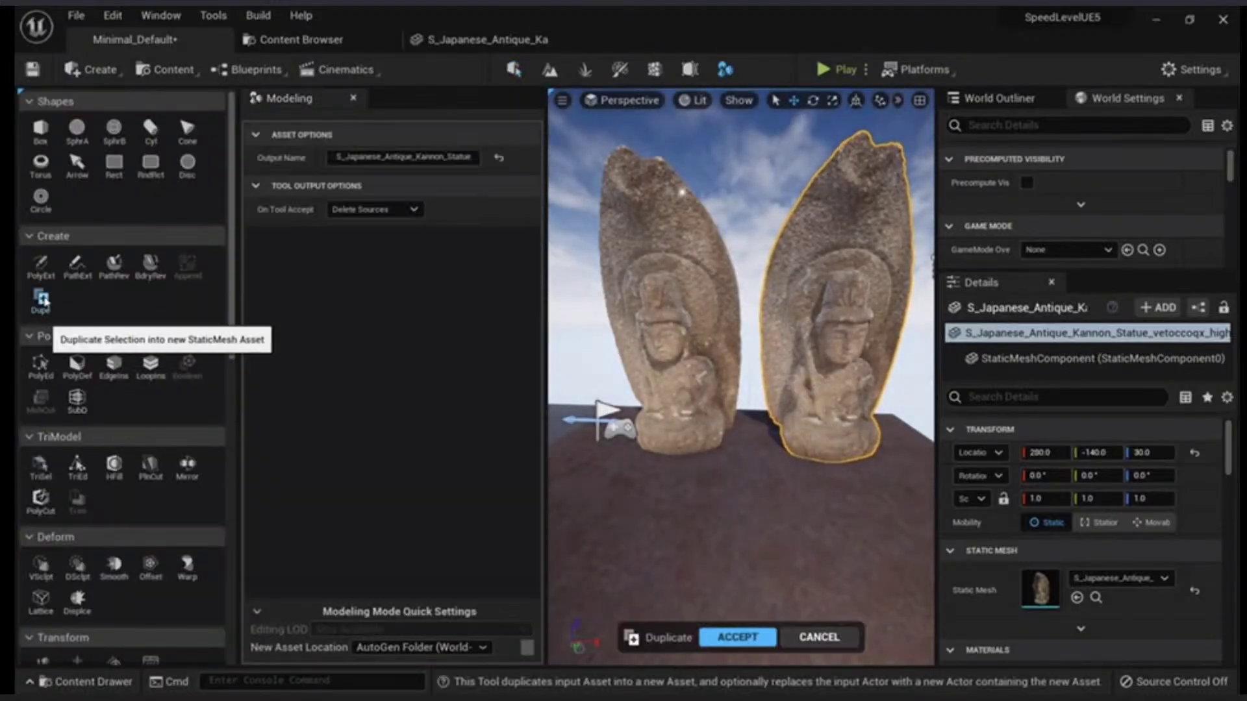
left_click(752, 644)
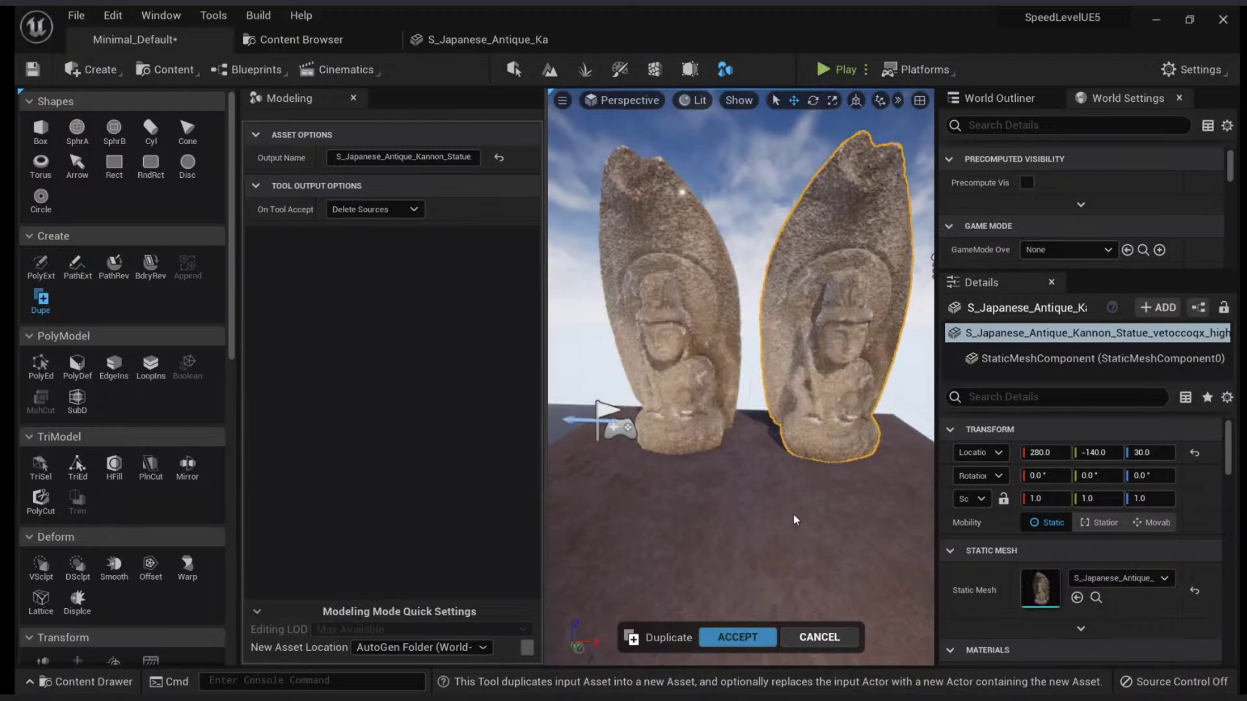
key("Return")
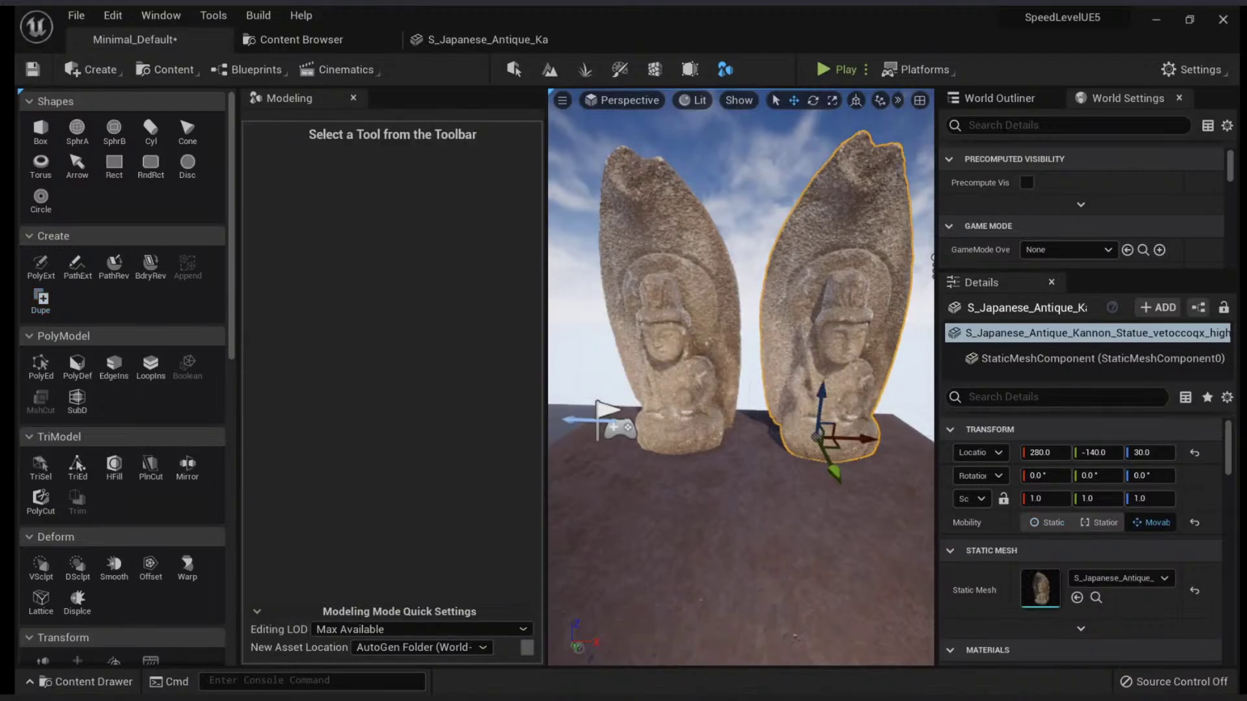
Step: Voxel-wrap the duplicated statue with a voxel count of 128, writing to a new asset and deleting the source
key("f")
scroll(126, 517, "down", 5)
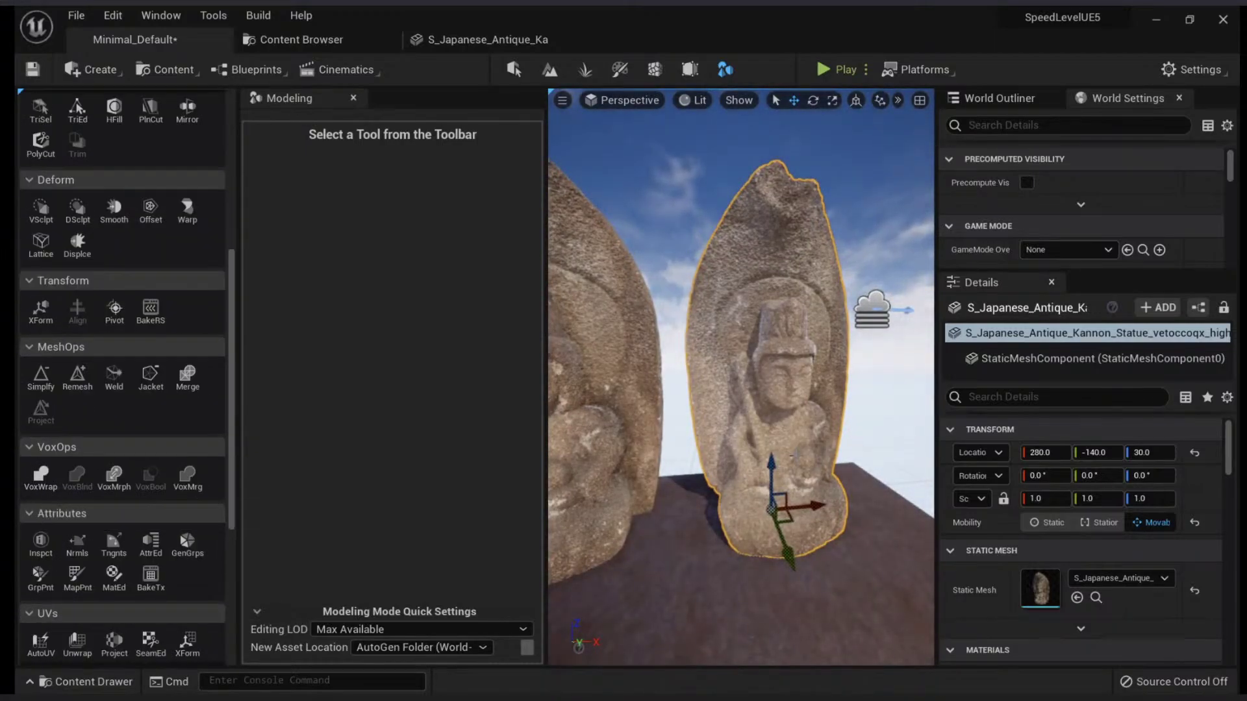
key("alt+3")
key("alt+4")
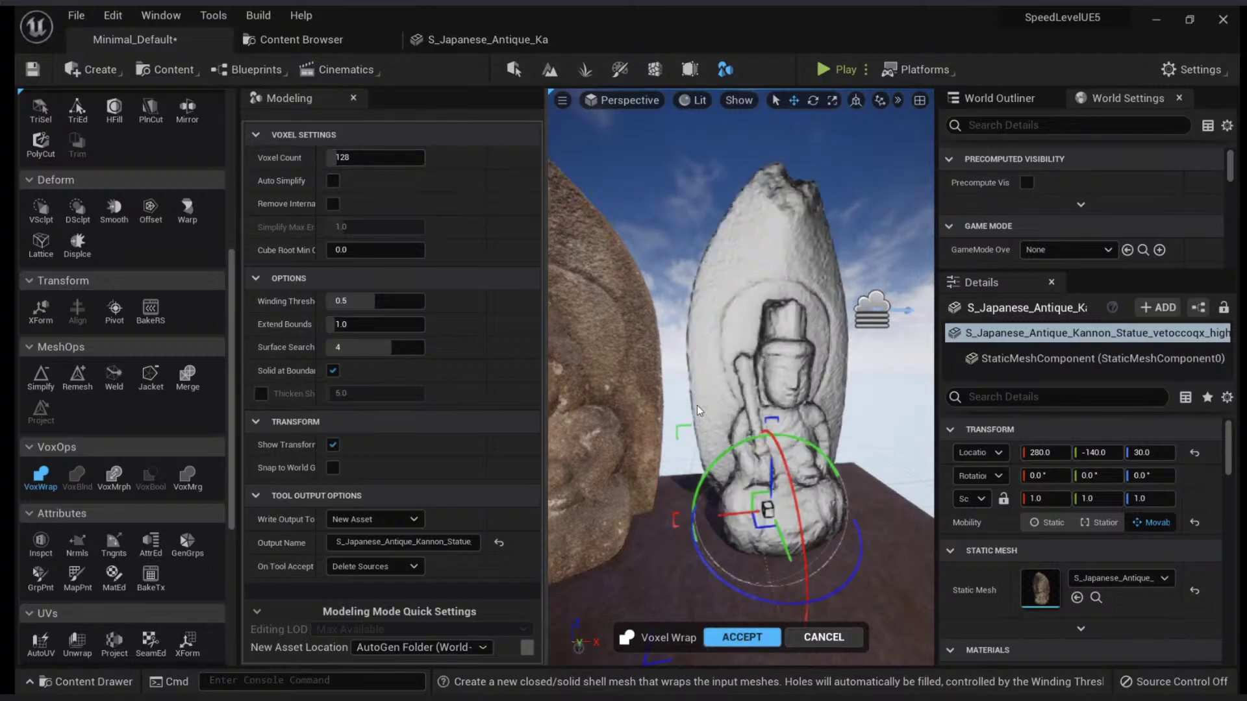
right_click_drag(705, 294, 702, 293)
right_click_drag(663, 238, 732, 240)
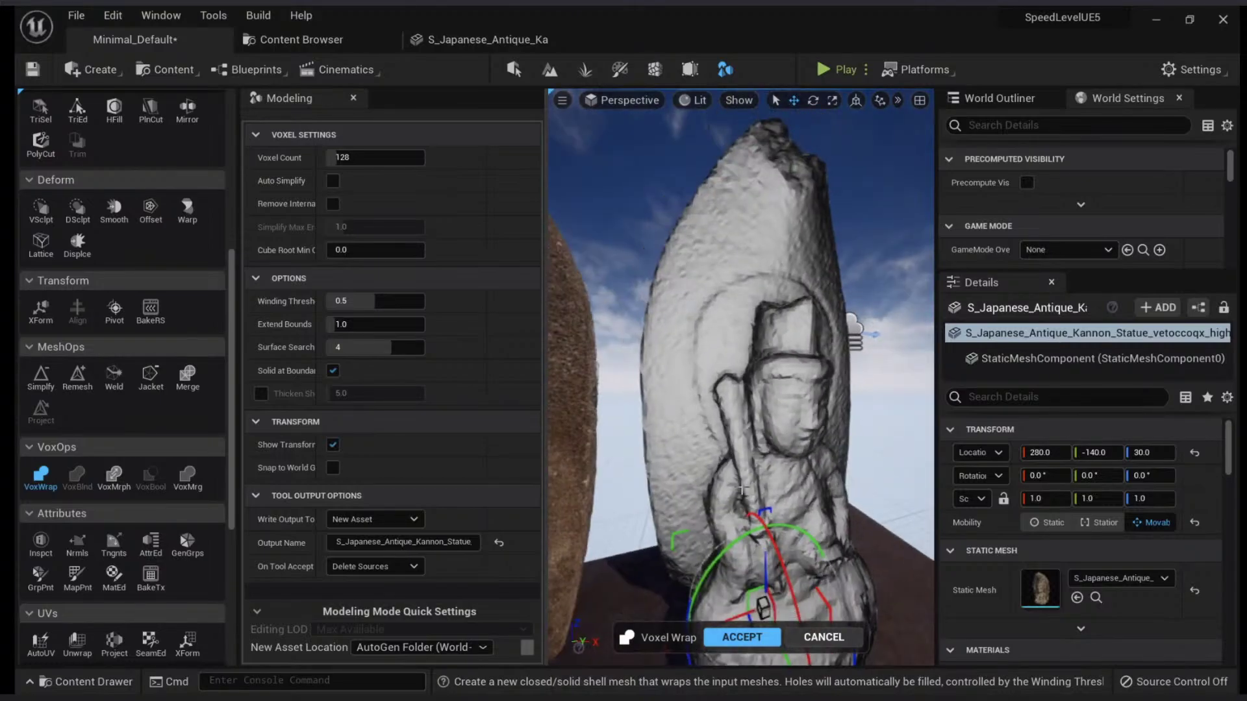
right_click_drag(673, 326, 696, 311)
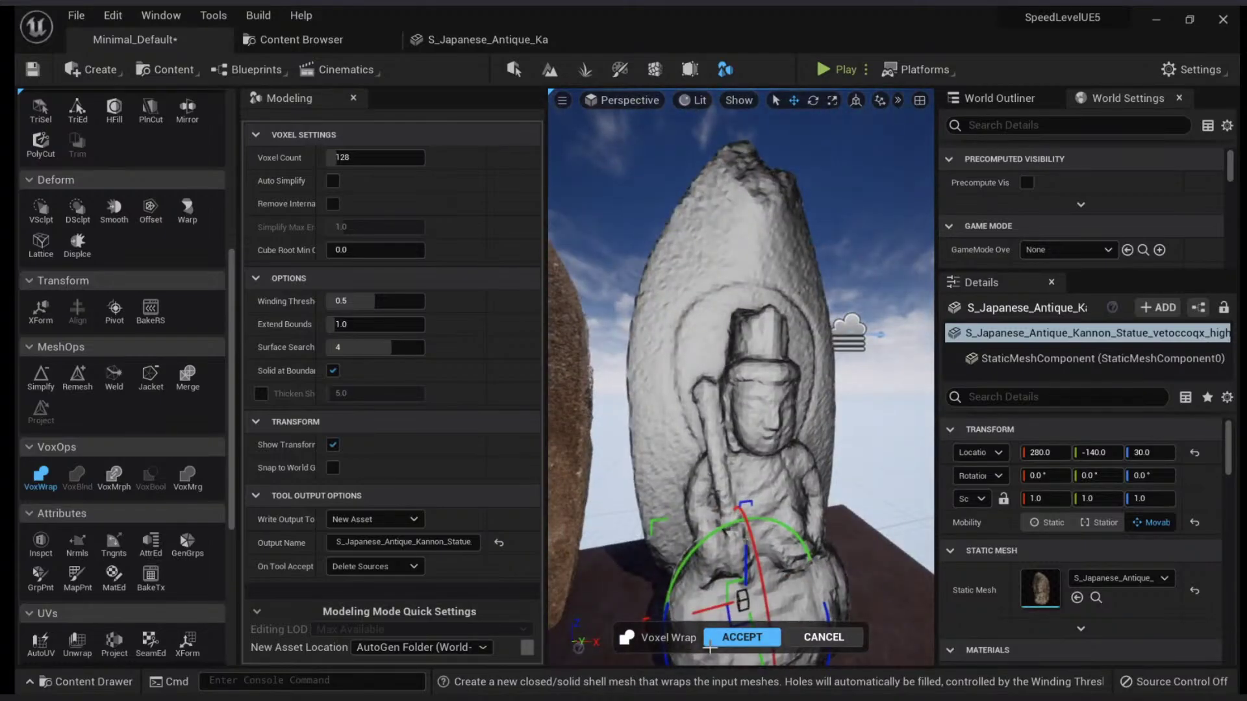
left_click(741, 639)
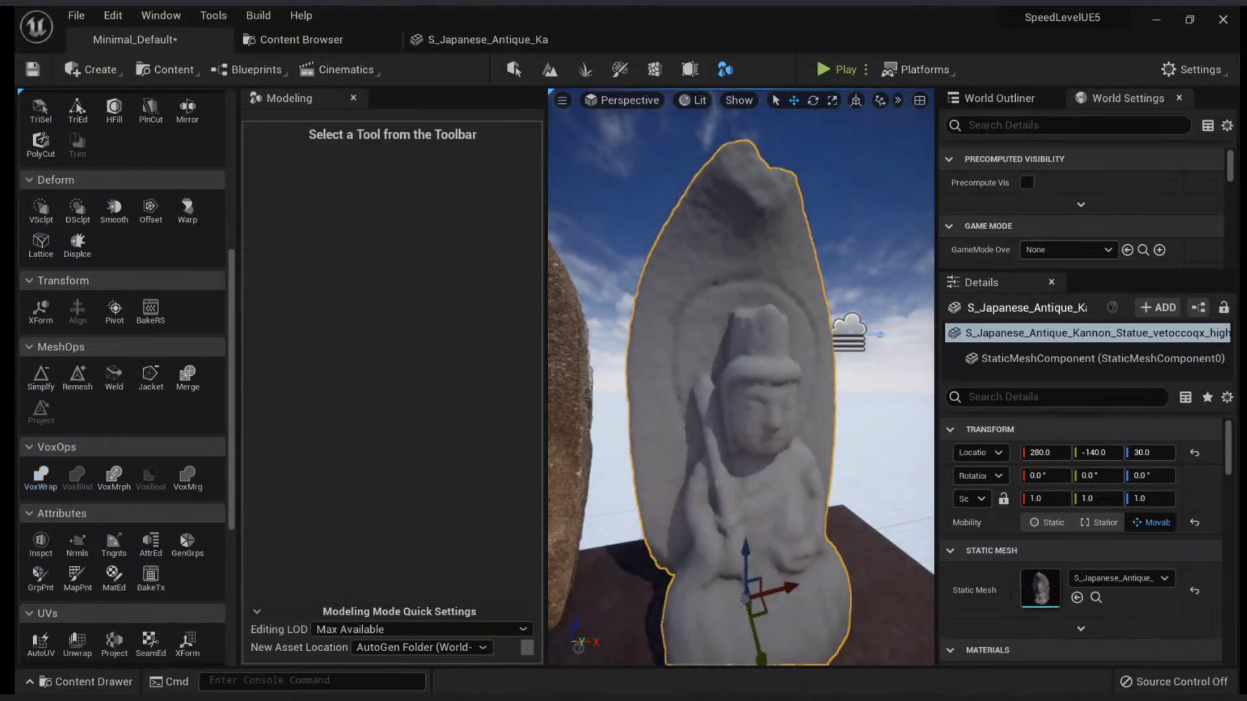
Step: Remesh the voxel-wrapped statue with the default remeshing settings and apply the result
scroll(79, 482, "down", 3)
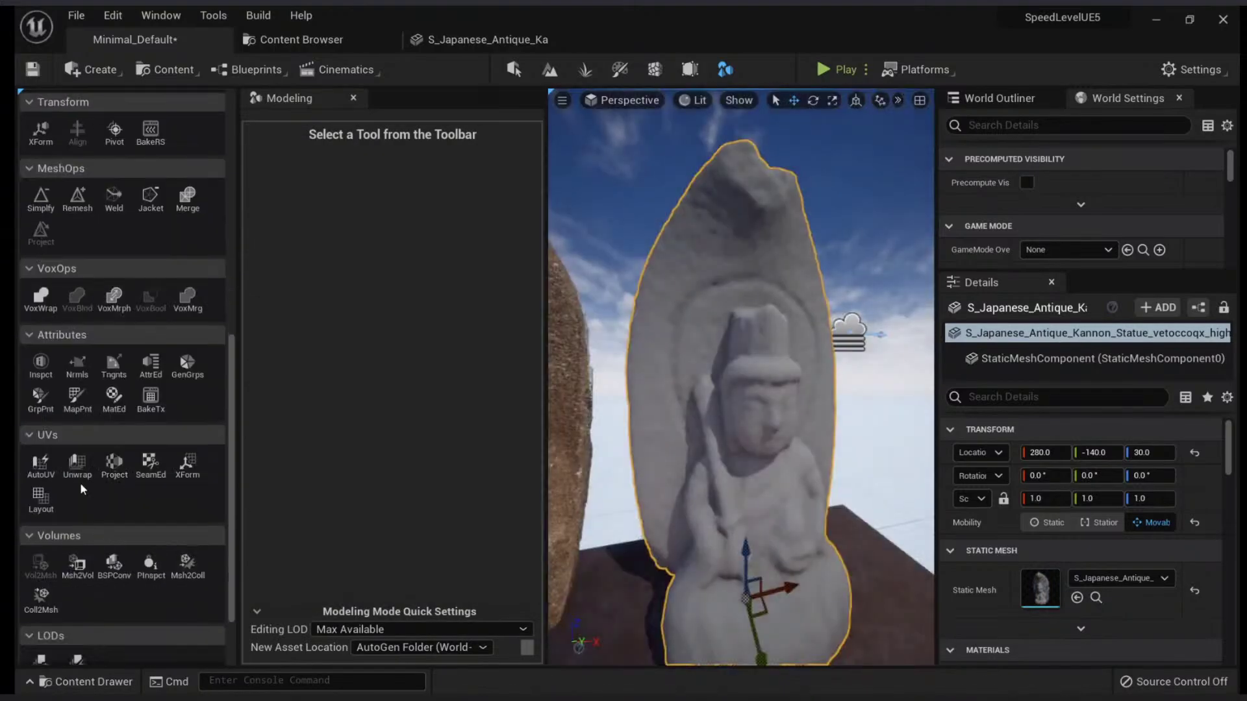
scroll(98, 488, "up", 3)
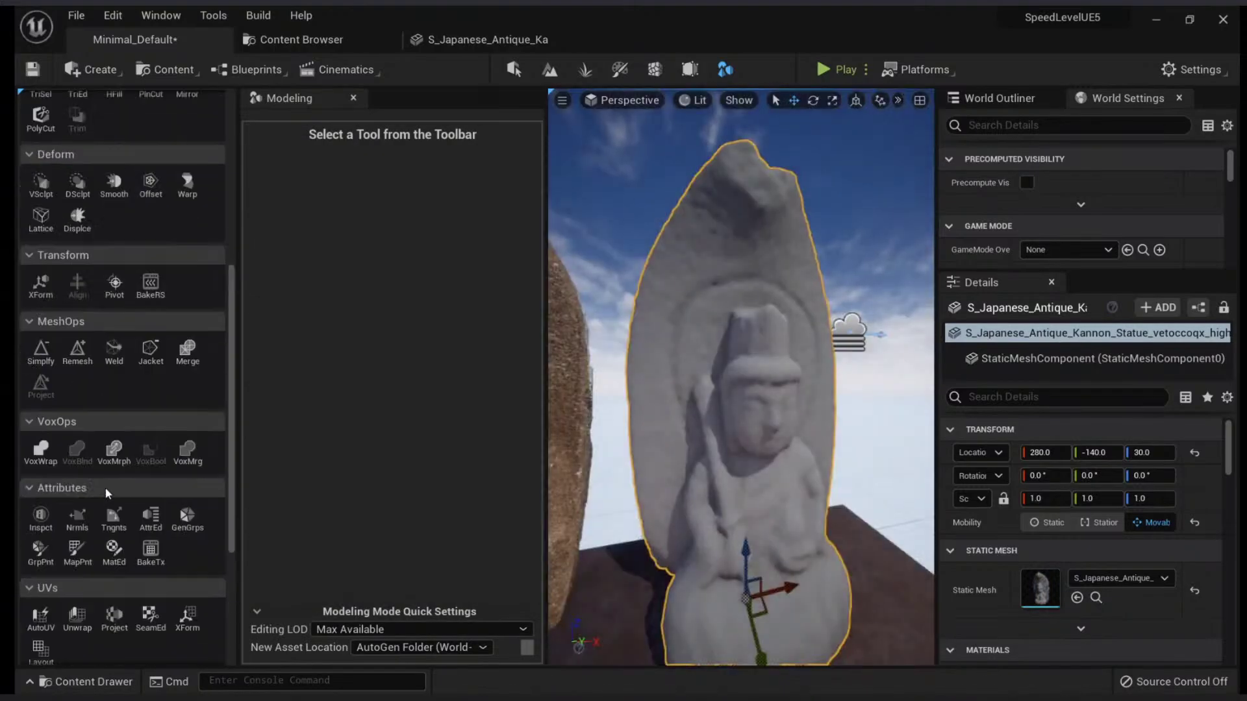
left_click(77, 353)
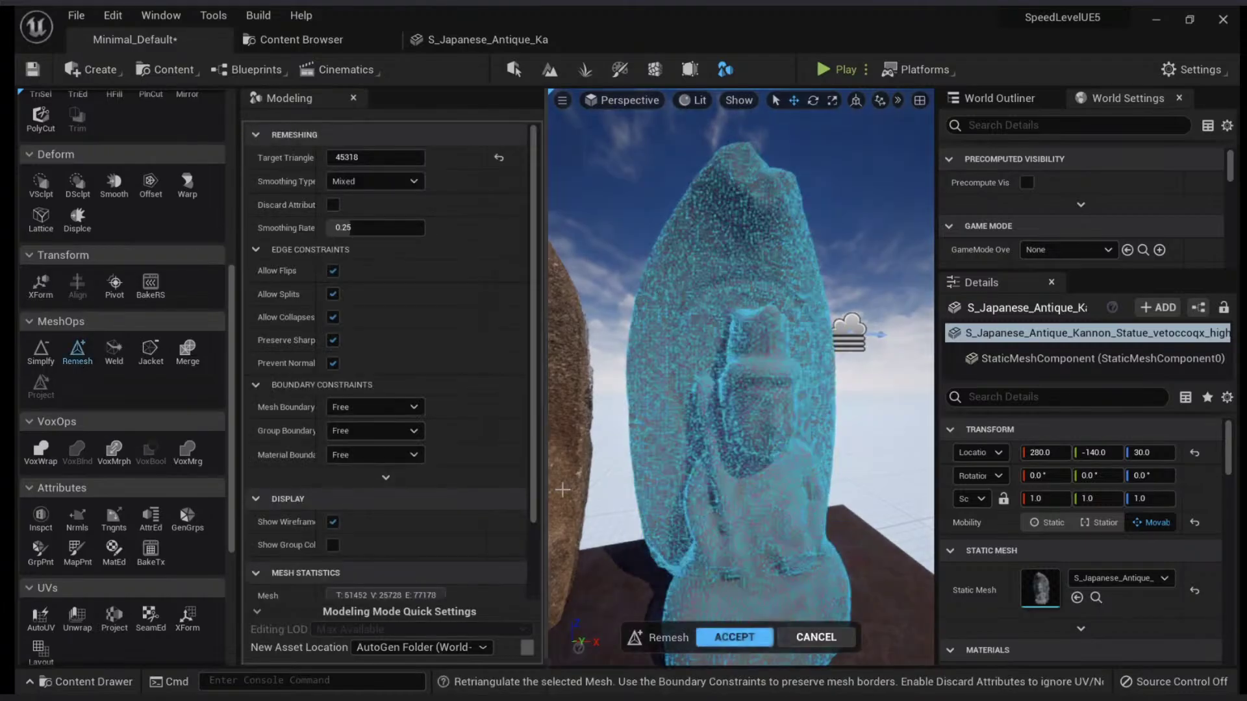
left_click(727, 638)
Step: Show the scene in wireframe and preview a Simplify on the remeshed statue using the QEM simplifier at 20 percent
key("alt+3")
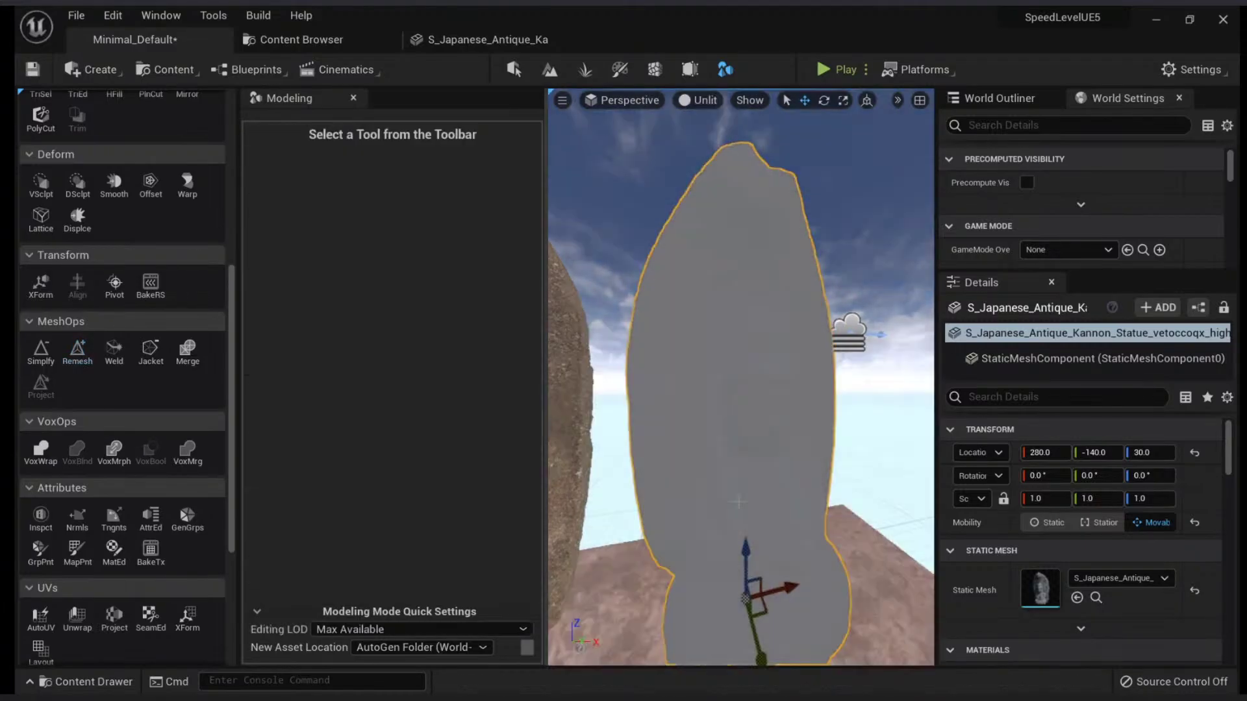
key("alt+2")
left_click(39, 354)
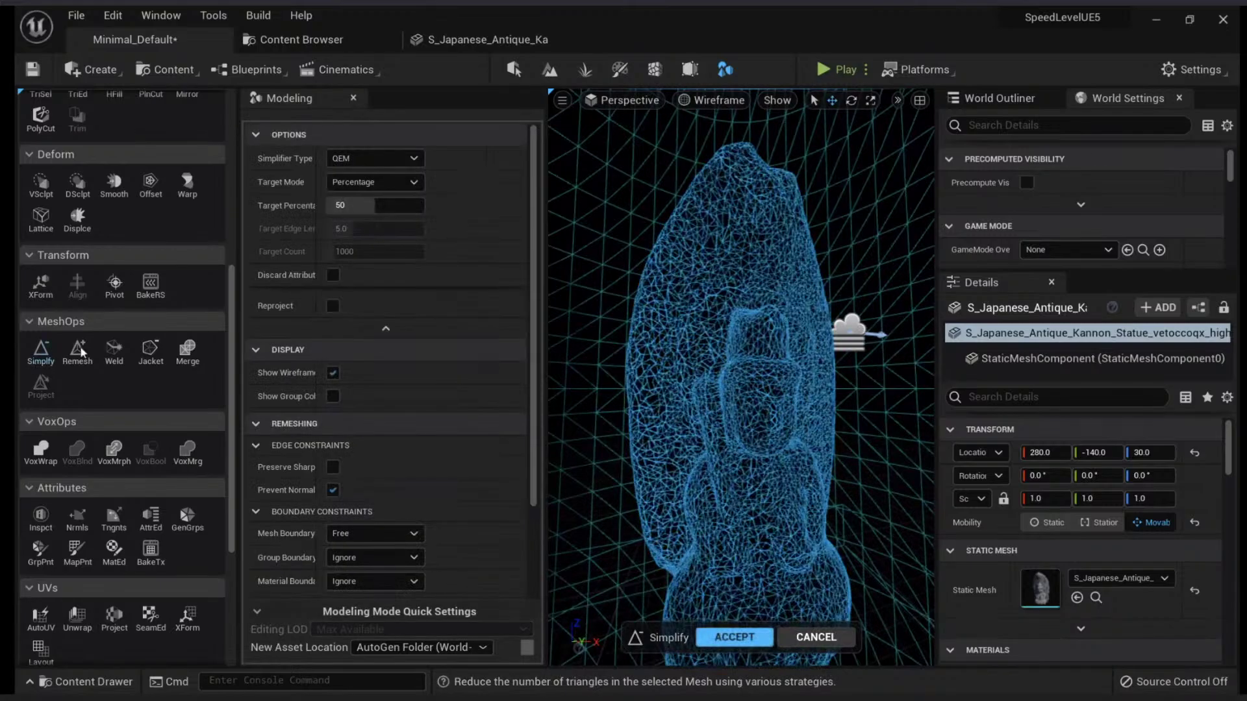
left_click(404, 205)
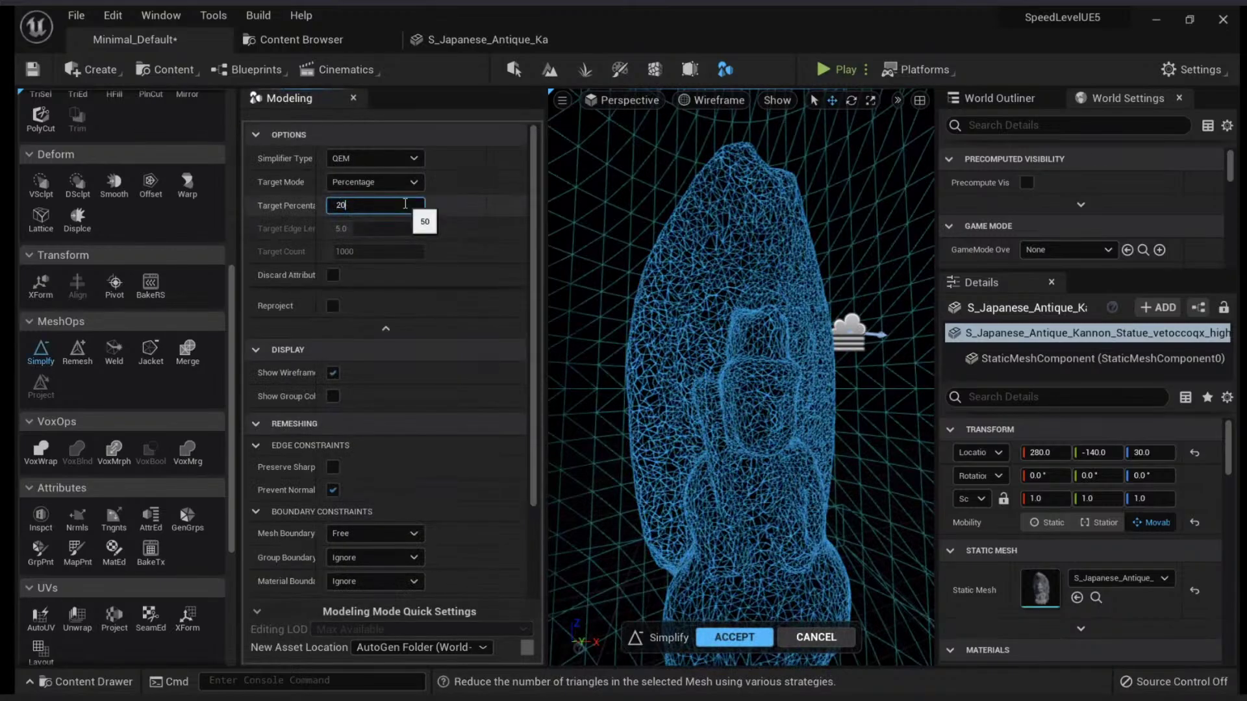
key("Return")
left_click(392, 160)
left_click(391, 178)
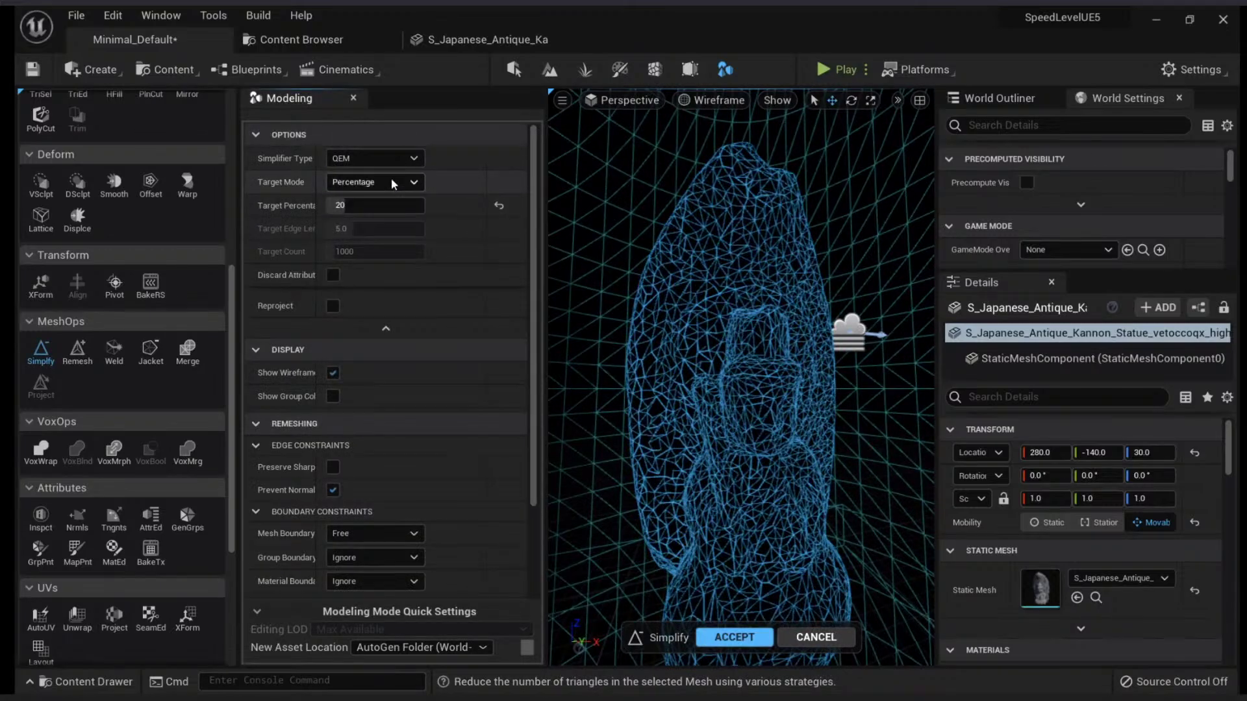
Step: Simplify the statue by triangle count with a target of 2000 and apply it
left_click(391, 182)
left_click(372, 214)
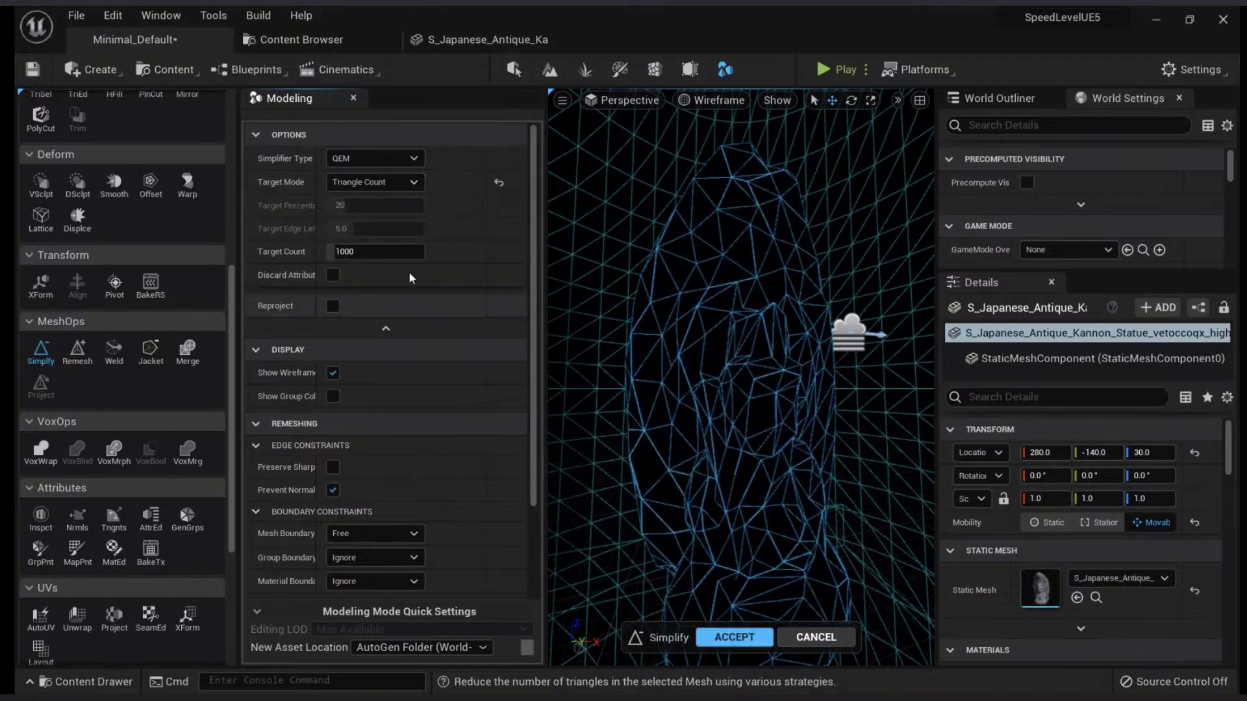
scroll(782, 429, "down", 3)
left_click(331, 252)
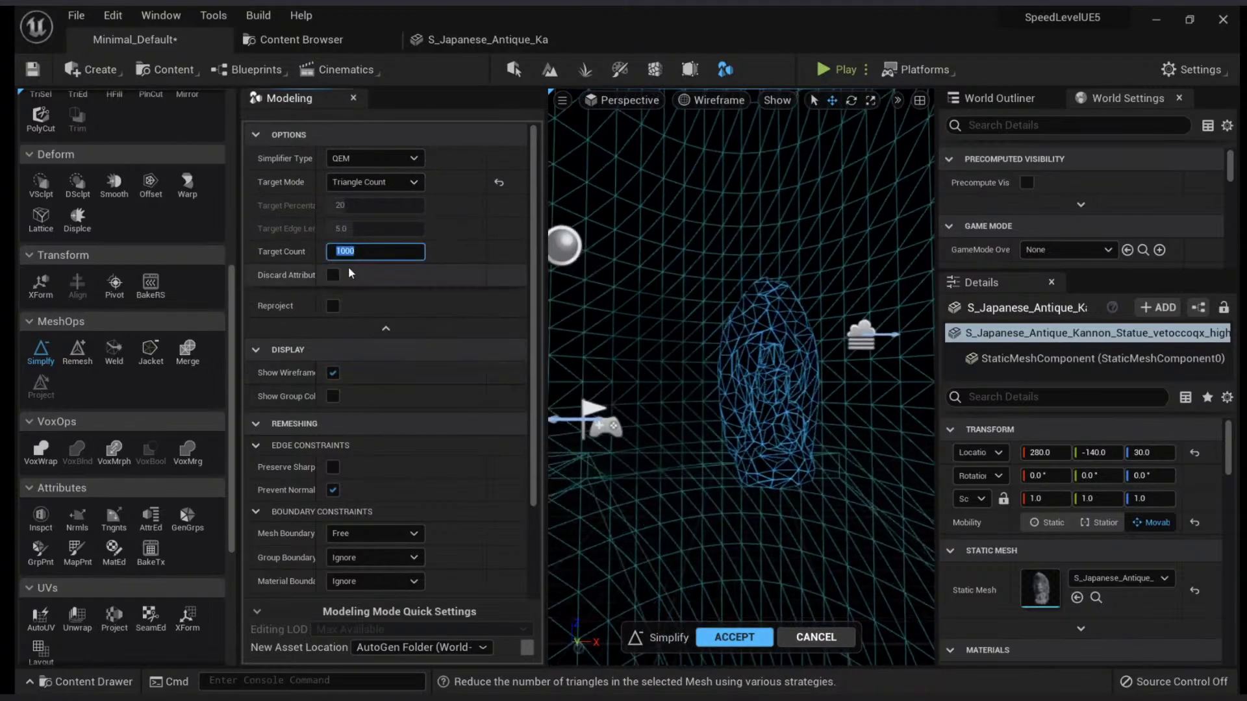
type("2000")
key("Return")
left_click(717, 640)
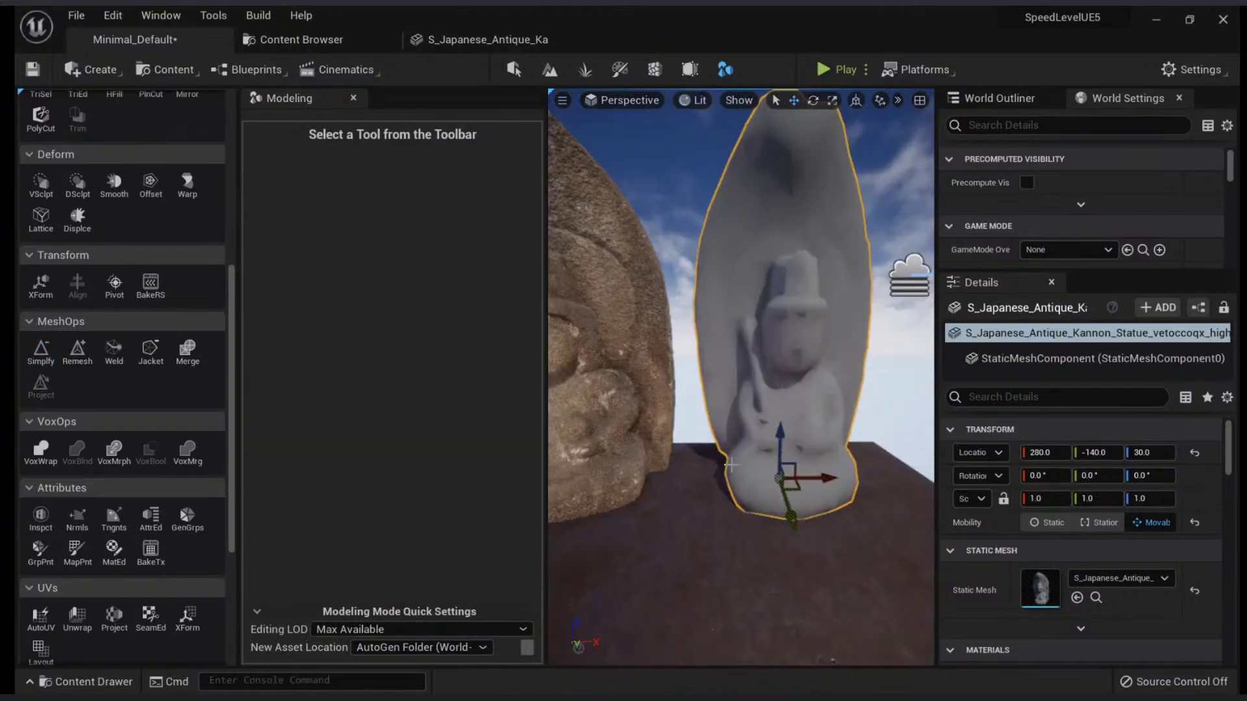
Step: Generate automatic UVs for the simplified statue on channel UV0, previewing them with a checkerboard material
scroll(773, 455, "down", 3)
left_click_drag(810, 446, 809, 448)
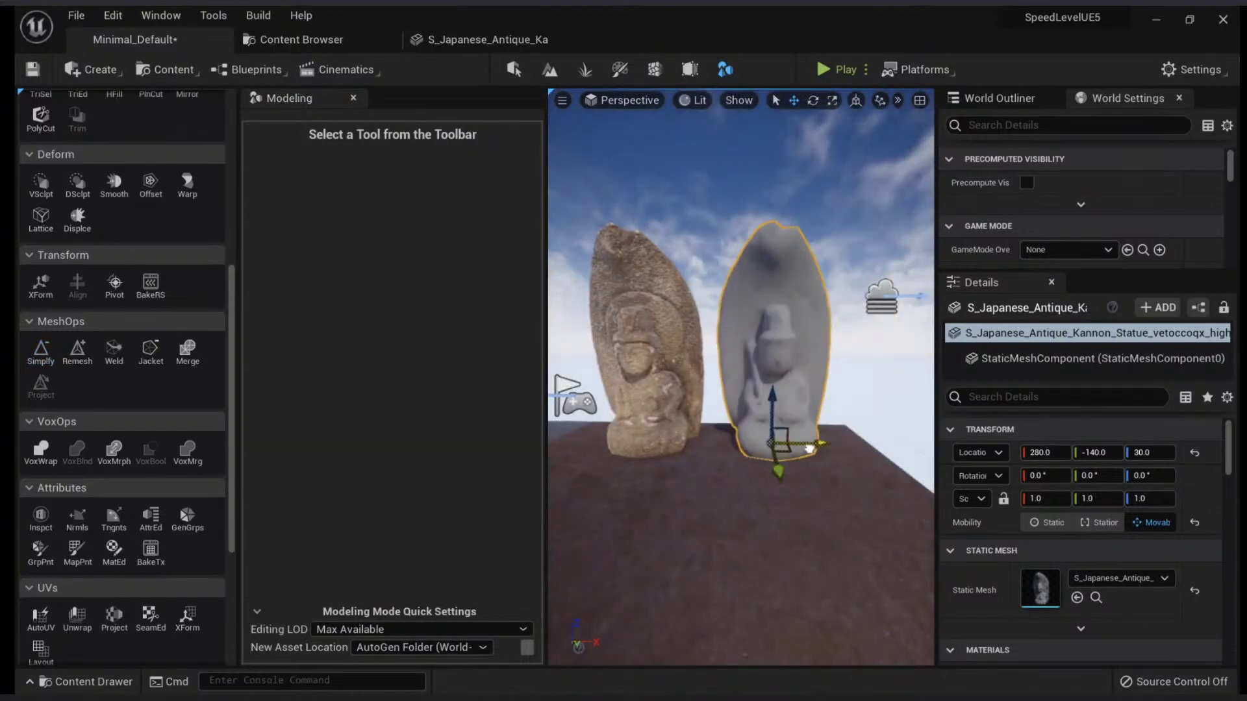
scroll(809, 448, "up", 5)
scroll(45, 602, "down", 1)
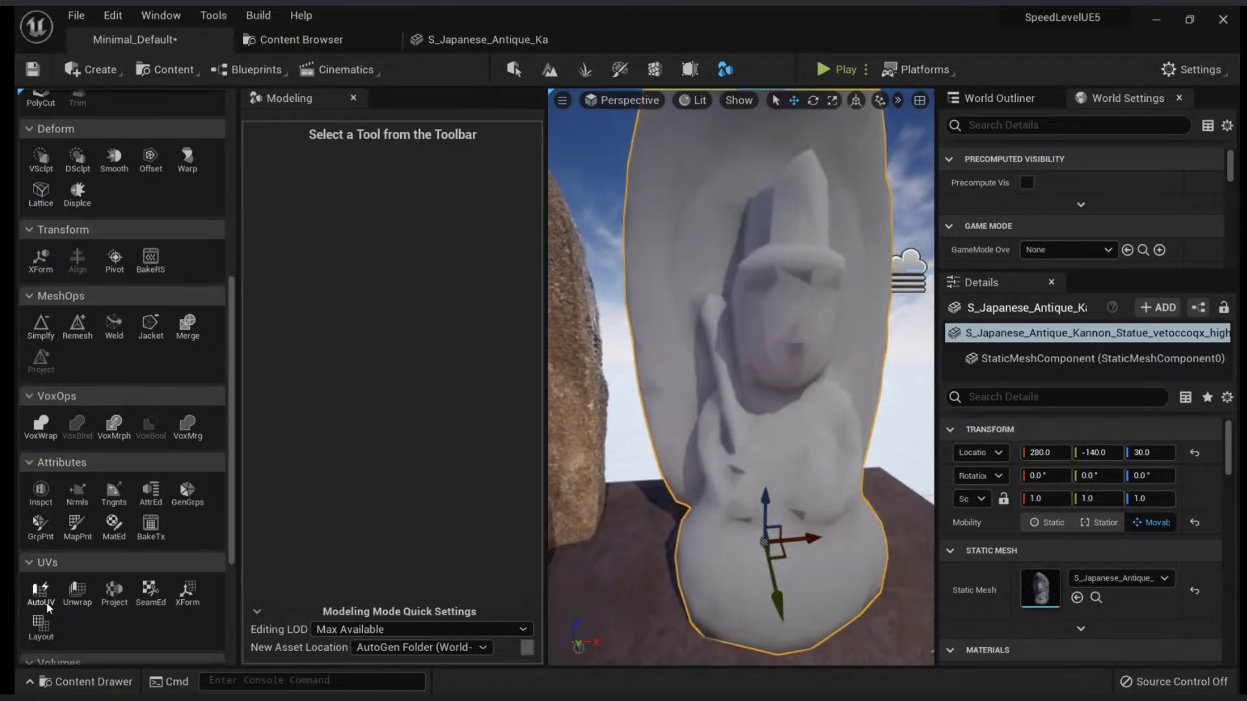
left_click(40, 592)
left_click(373, 308)
left_click(354, 354)
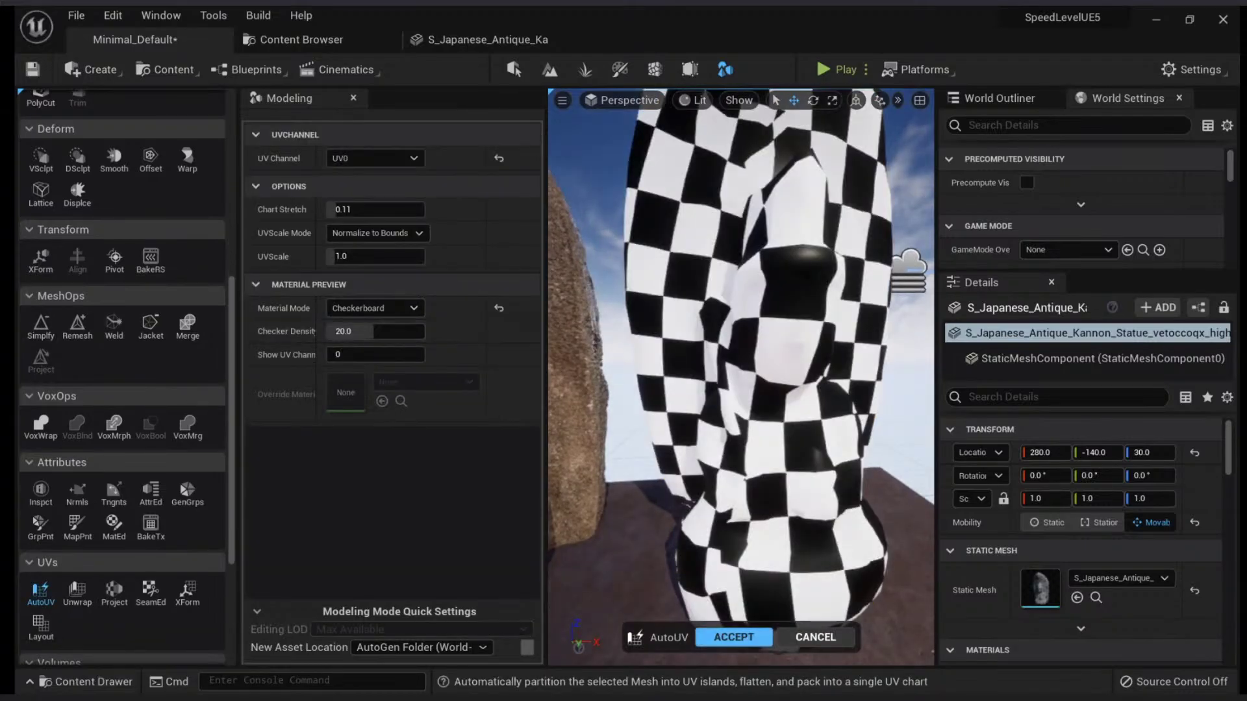
left_click(733, 637)
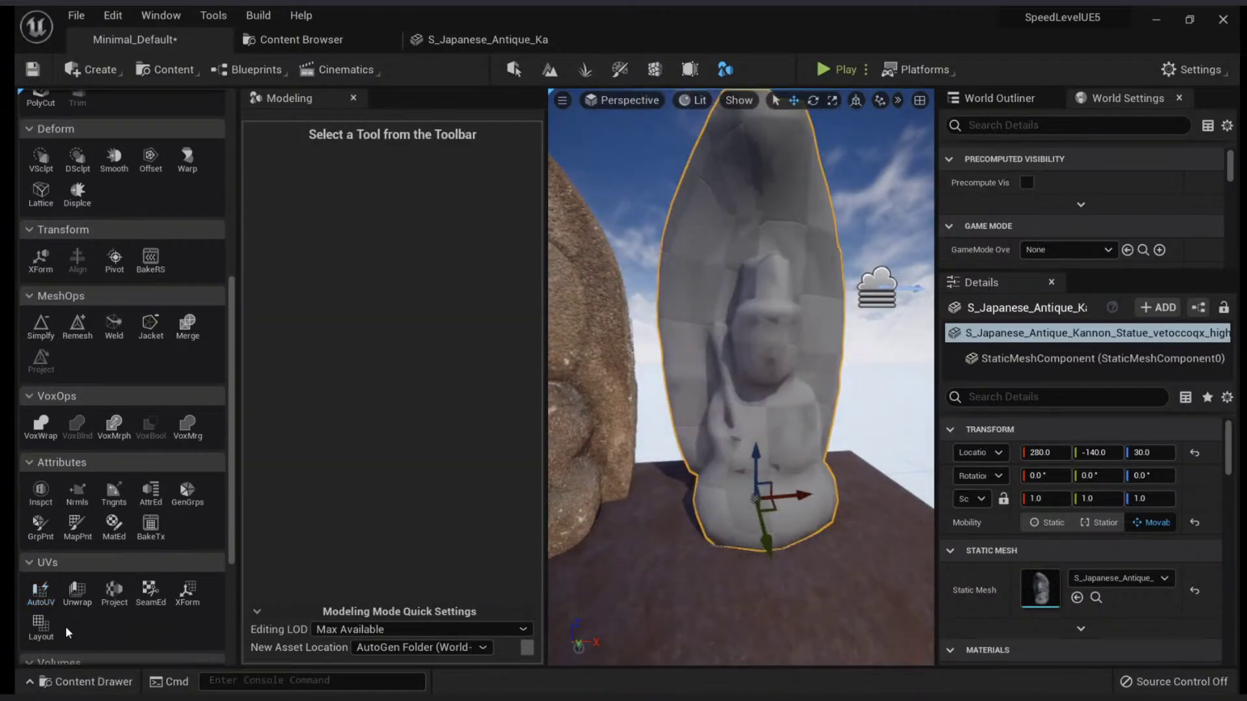
Step: Apply a UV Unwrap to the statue on UV0 with Poly Groups islands and the Exp Map unwrap type
left_click(75, 603)
right_click_drag(727, 402, 769, 383)
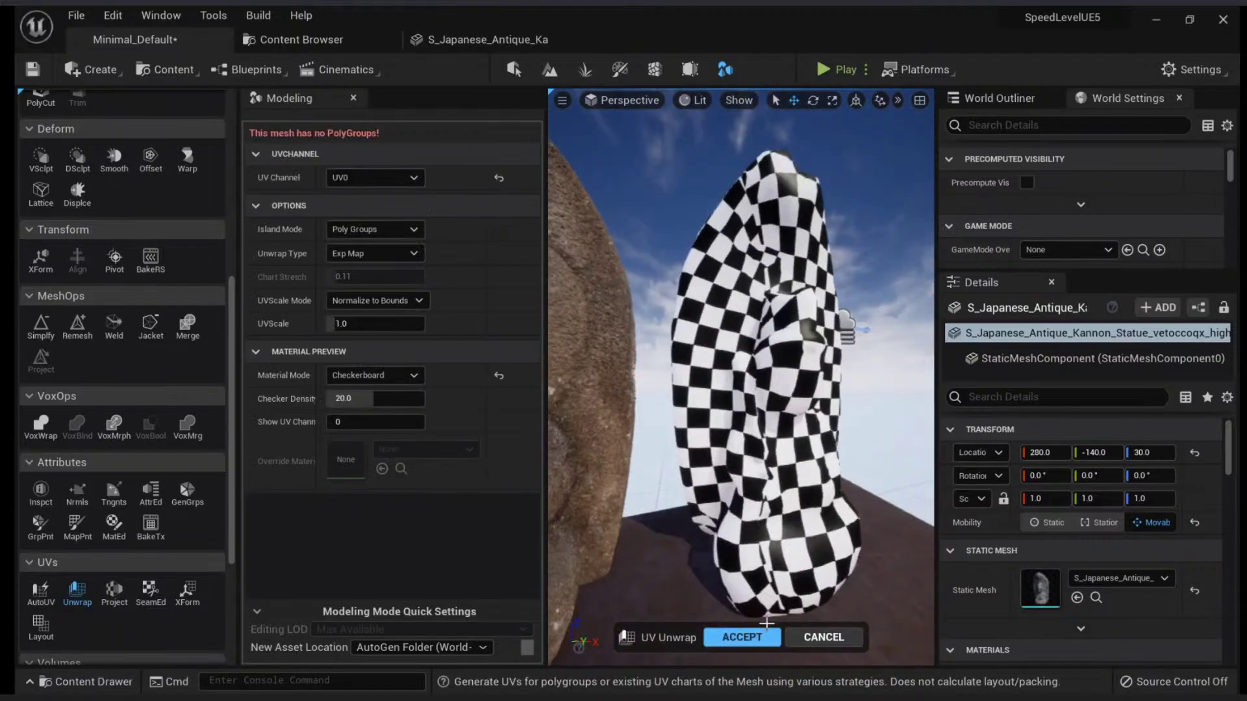
left_click(742, 637)
right_click_drag(743, 524, 705, 523)
left_click(746, 405)
mouse_move(747, 405)
right_mouse_down()
mouse_move(786, 405)
mouse_move(763, 412)
right_mouse_up()
left_click(750, 406)
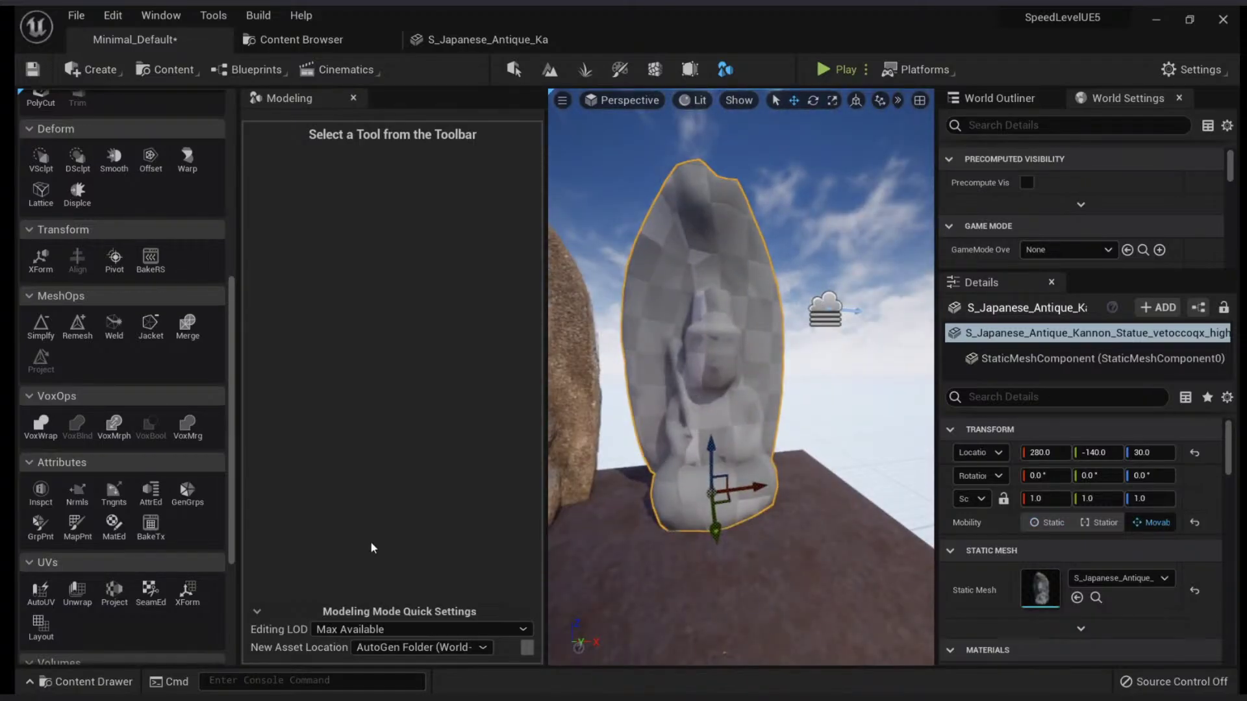
Step: Start a UV Layout on the statue, view the UV preview up close, and try the Transform layout type
left_click(29, 640)
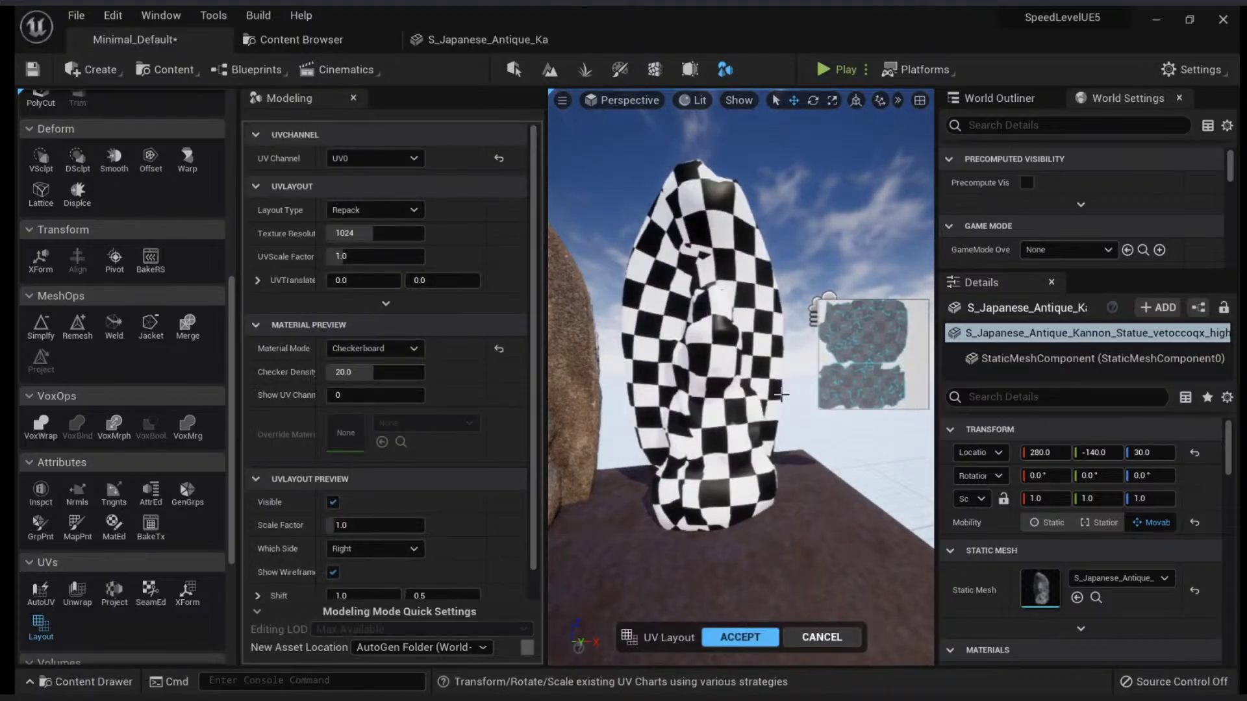
right_click_drag(786, 386, 824, 386)
scroll(741, 335, "down", 3)
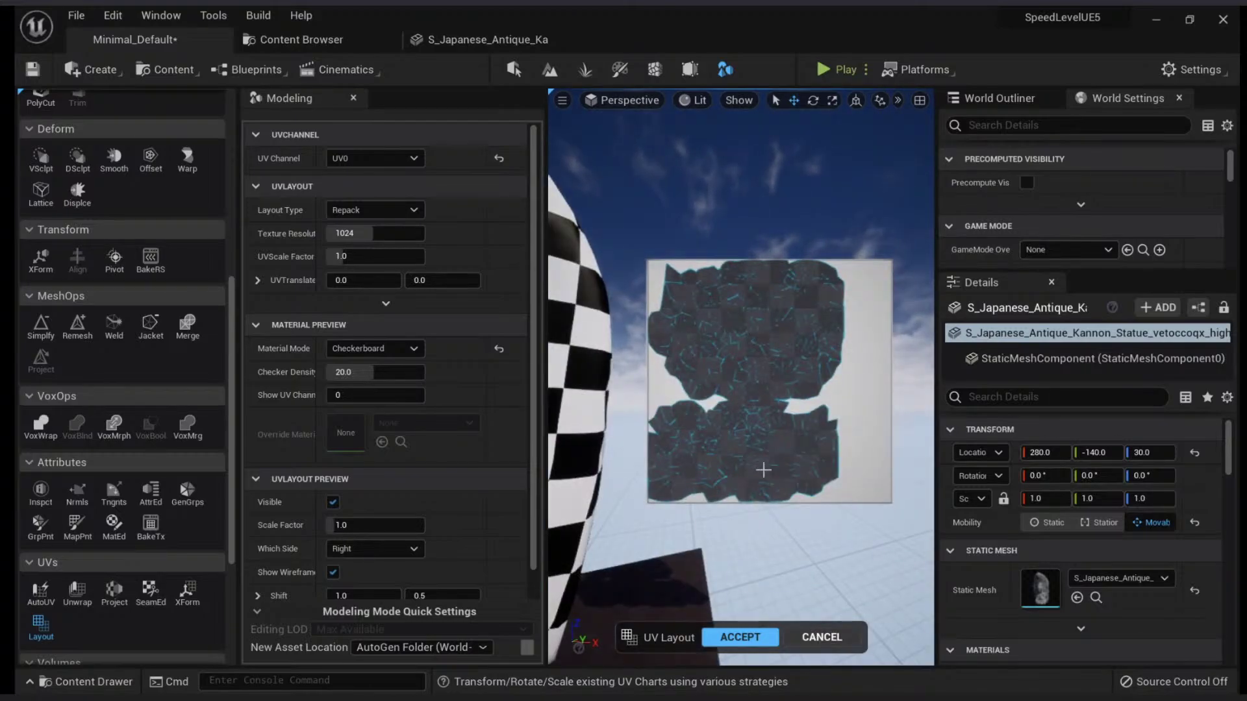
left_click(363, 210)
left_click(358, 224)
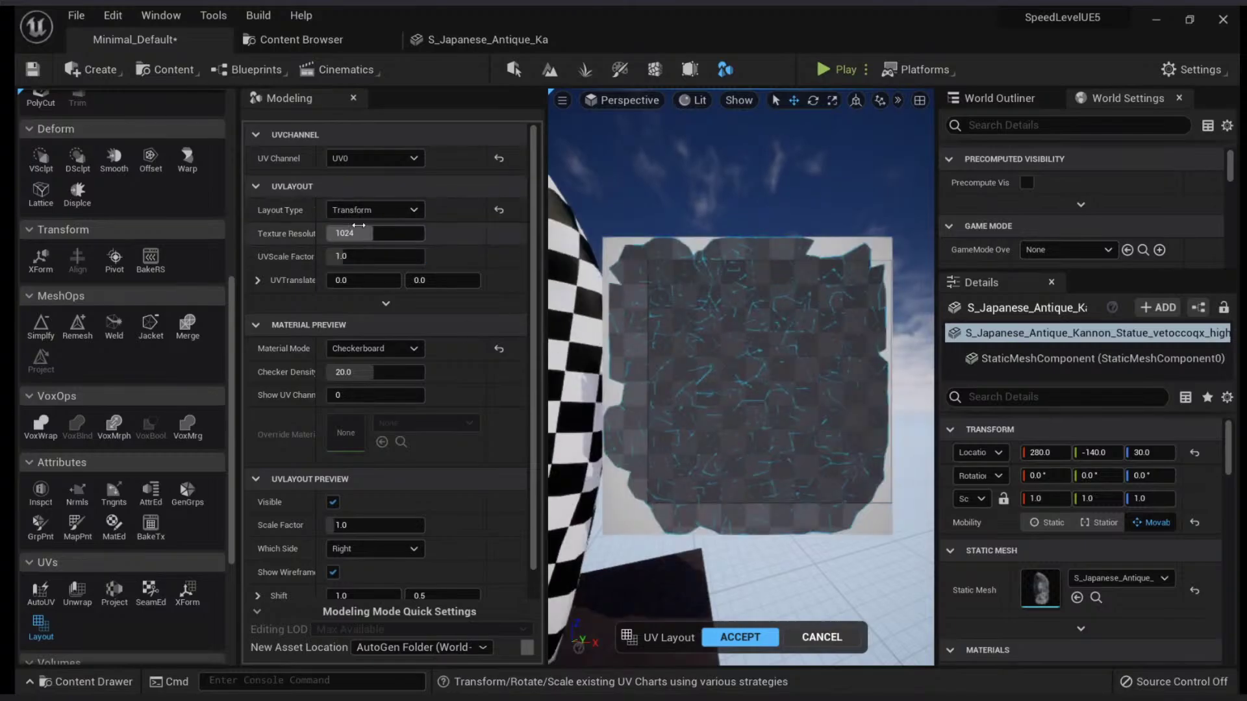
scroll(733, 343, "down", 4)
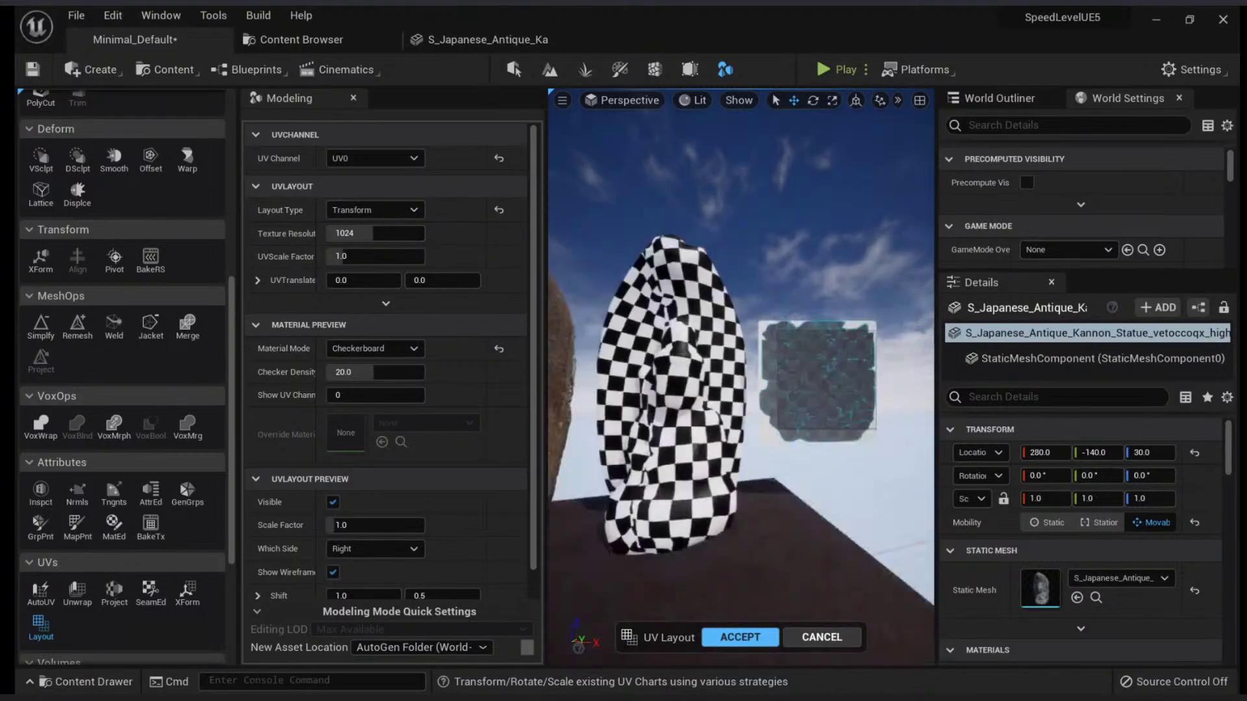
key("w")
right_click_drag(732, 364, 760, 370)
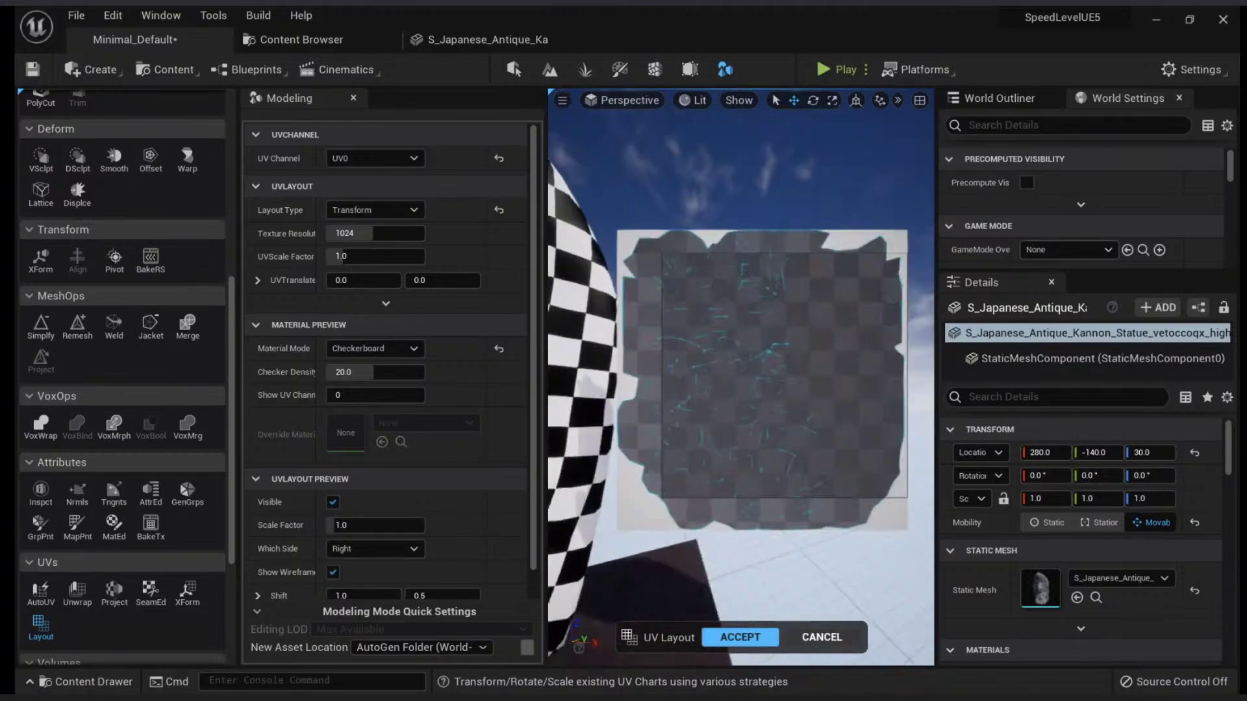
Step: Set the UV layout type to Repack and the texture resolution to 2048
left_click(366, 207)
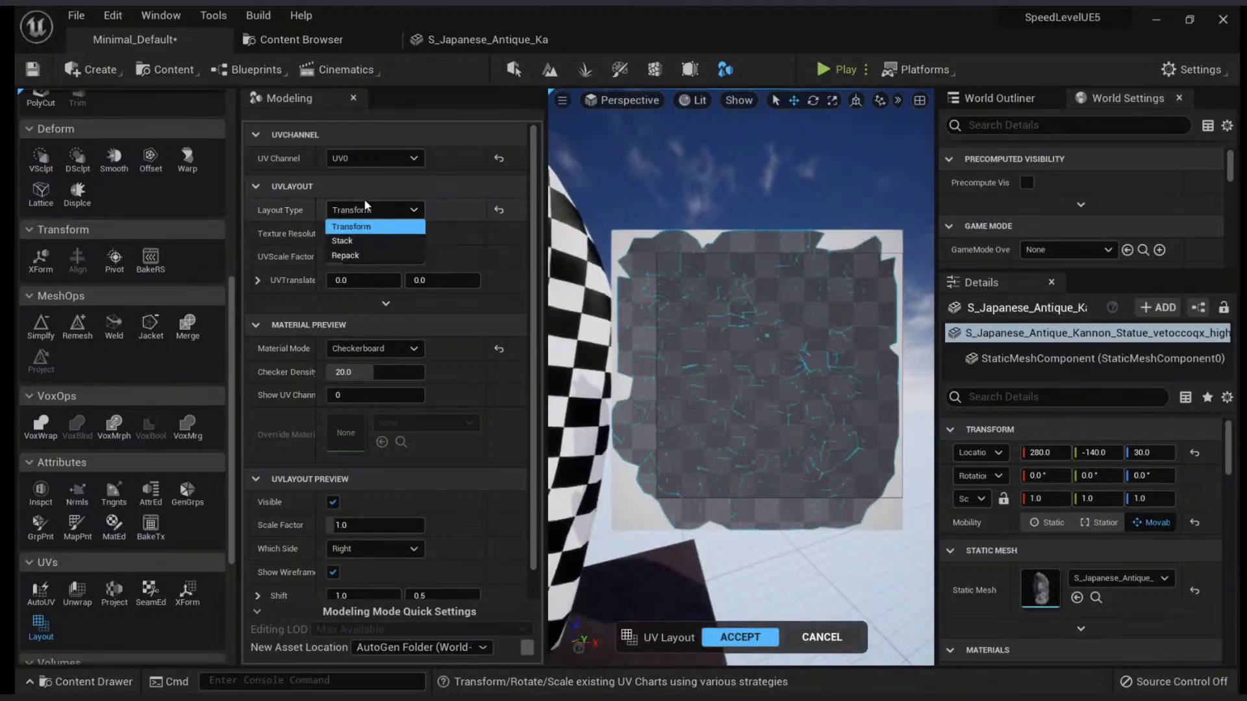
left_click(358, 256)
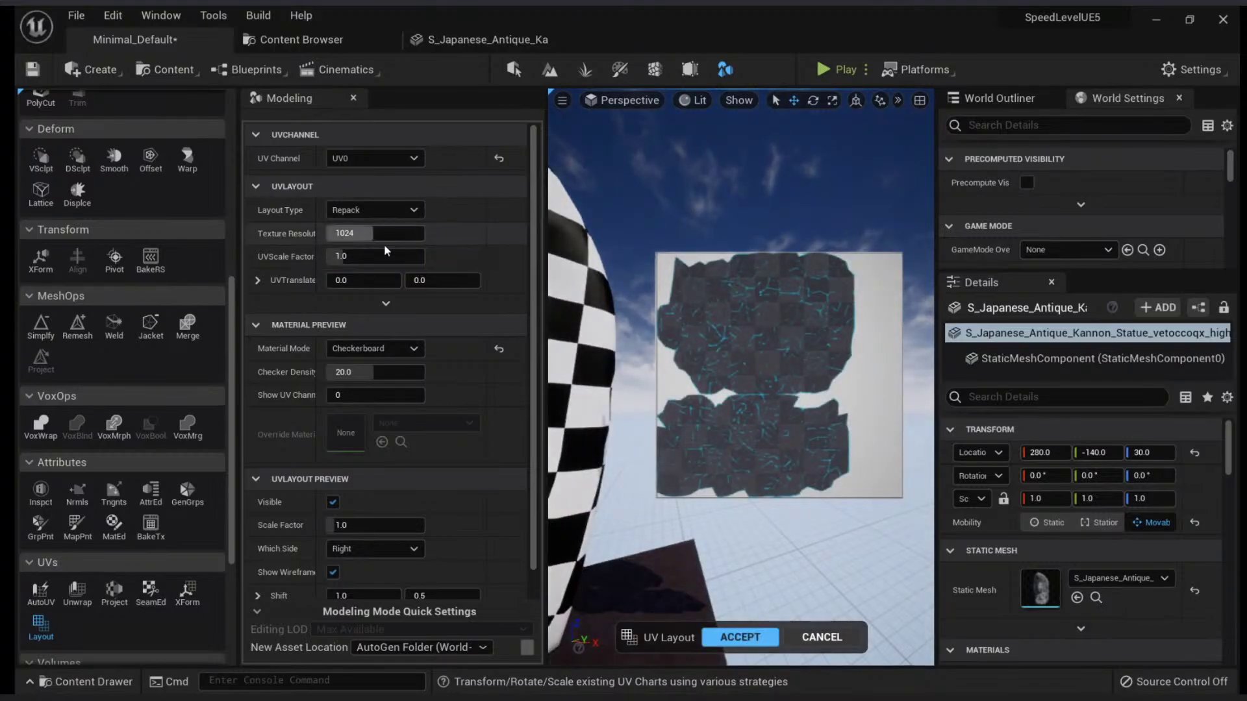
left_click(388, 233)
type("2048")
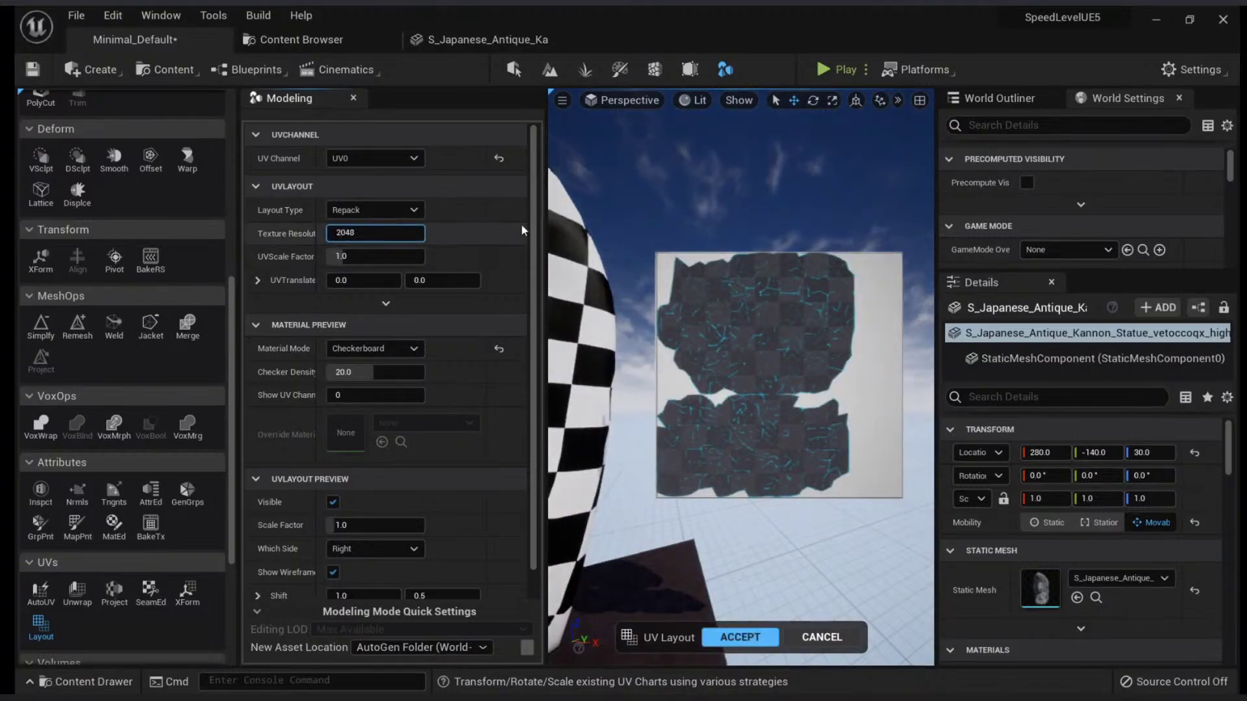
key("Return")
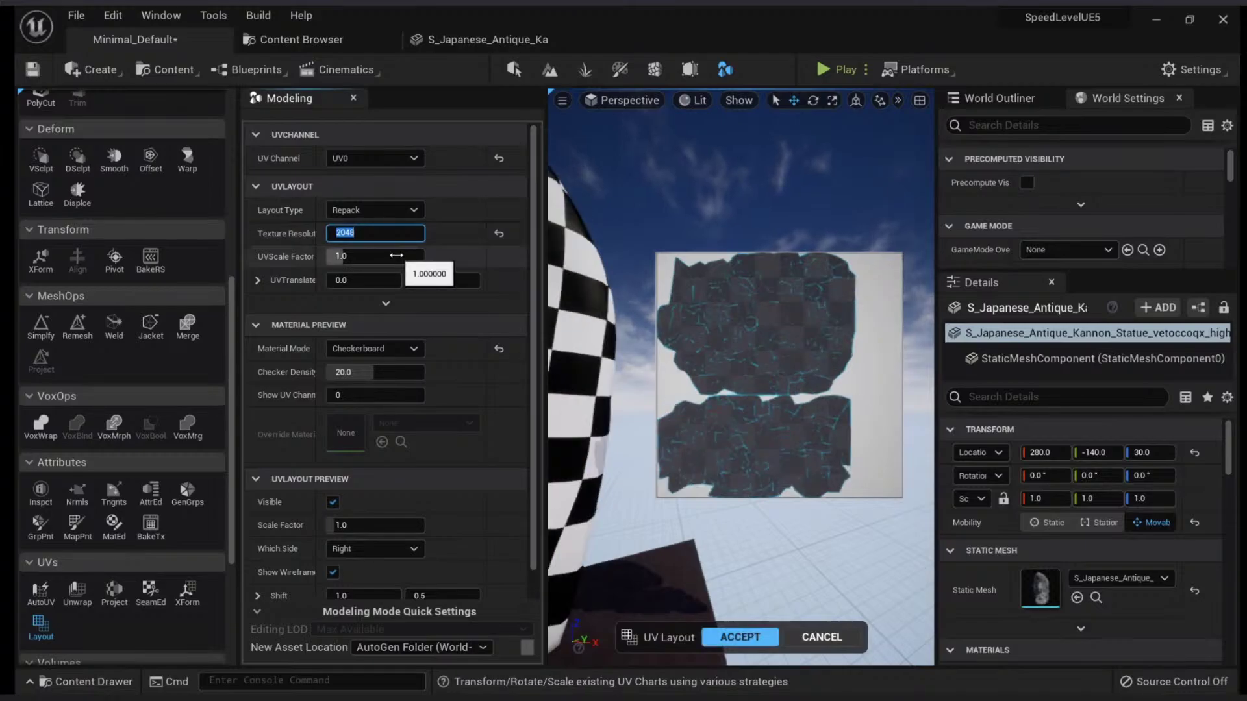
Step: Try a UV scale factor of about 1.8, restore it to 1, and apply the UV layout
left_click_drag(396, 256, 399, 255)
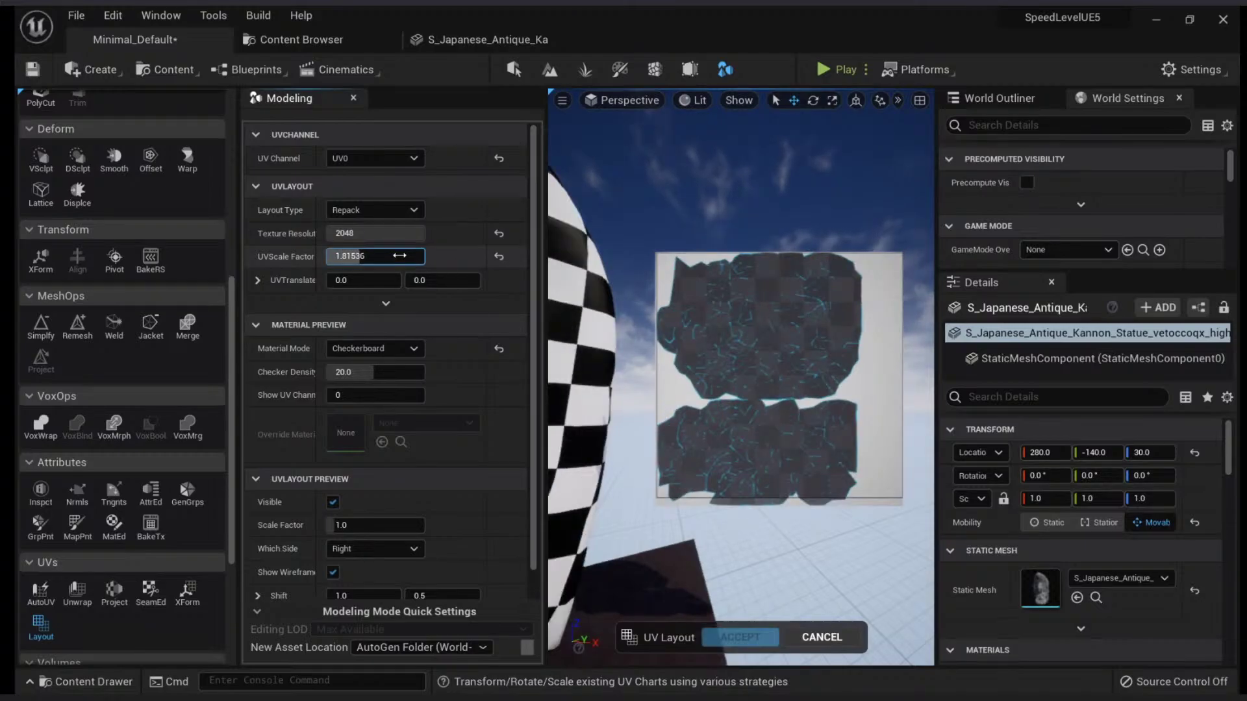
left_click(398, 257)
type("1")
key("Return")
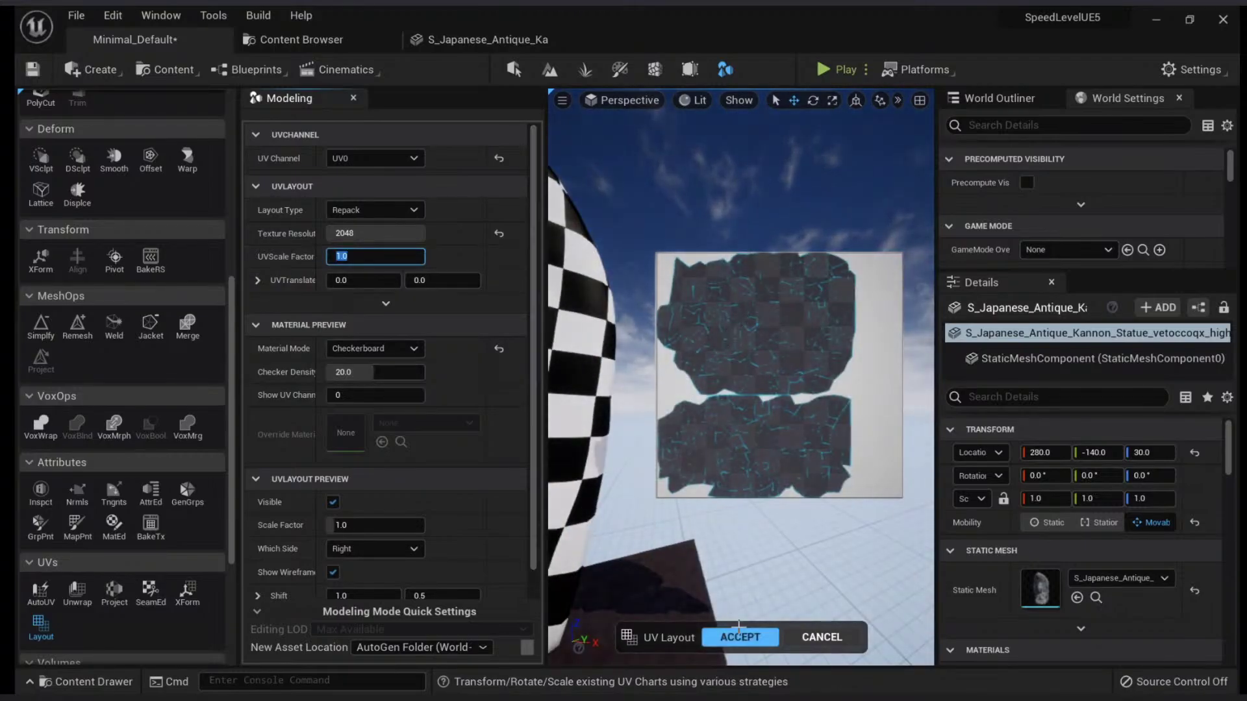
left_click(740, 633)
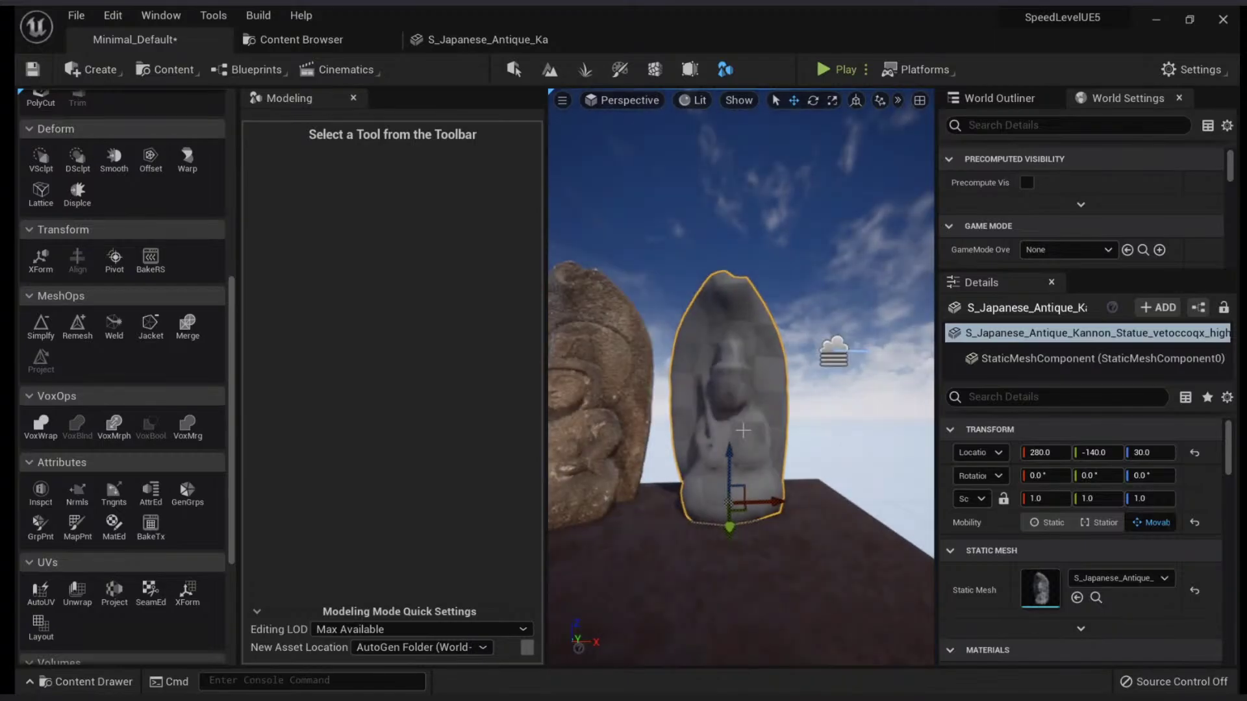
Step: Examine the low-poly statue's shading and surface from several angles in unlit, wireframe and lit views
mouse_move(743, 431)
right_mouse_down()
mouse_move(718, 443)
mouse_move(740, 438)
mouse_move(730, 433)
right_mouse_up()
key("w")
key("alt+3")
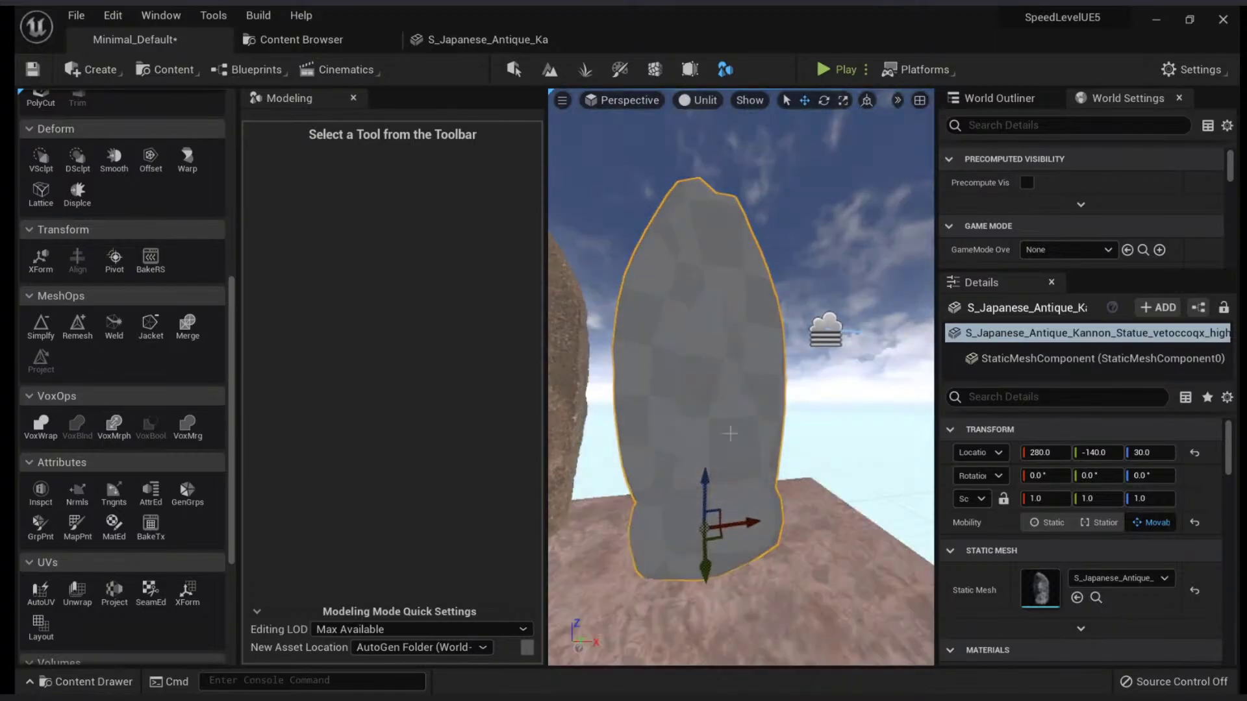
key("alt+2")
left_click_drag(730, 434, 572, 477, "alt")
key("alt+4")
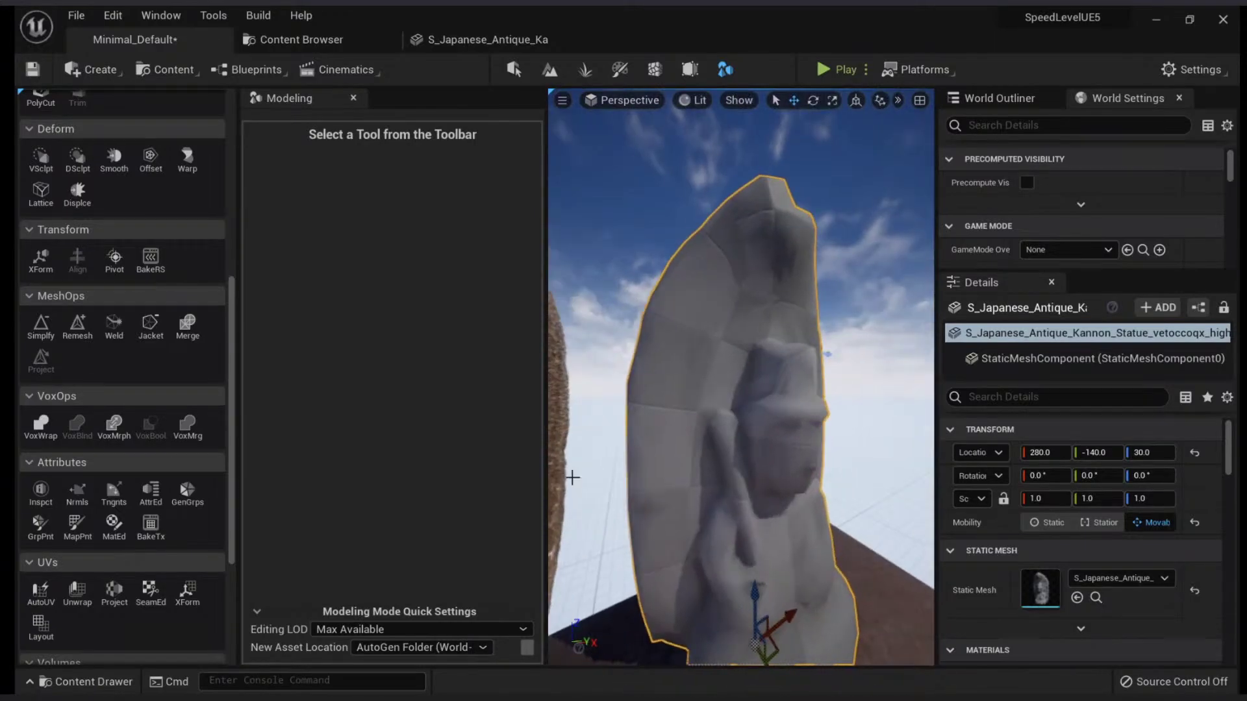
scroll(748, 442, "up", 5)
scroll(749, 443, "down", 4)
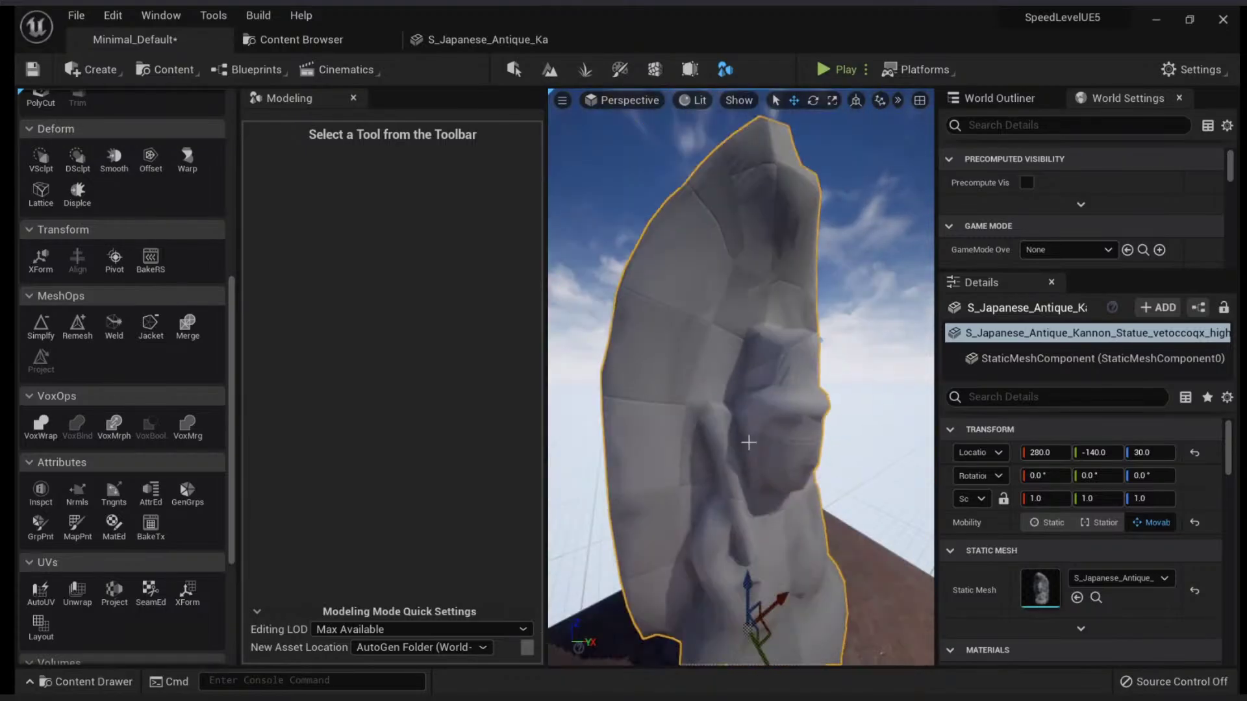
key("alt+3")
key("alt+4")
key("w")
right_click_drag(748, 442, 733, 409)
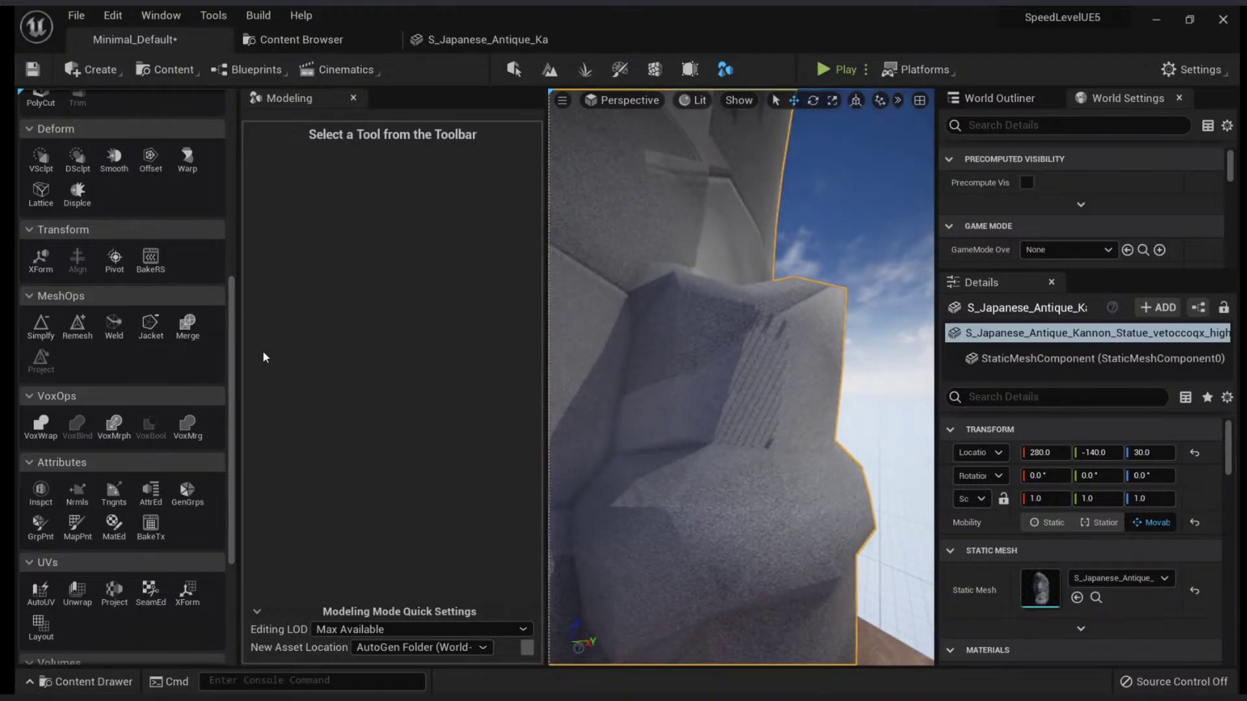
Step: Recalculate the low-poly statue's tangents with the Fast Mikk TSpace type
scroll(141, 360, "down", 3)
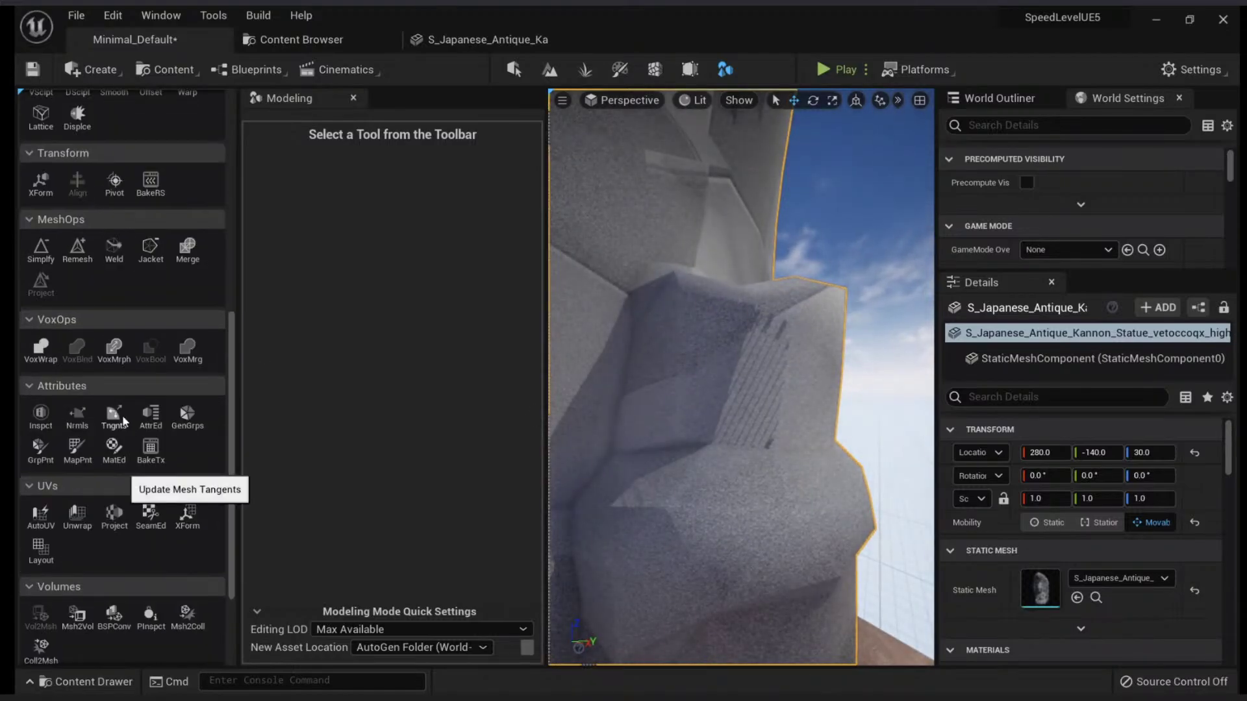
left_click(123, 420)
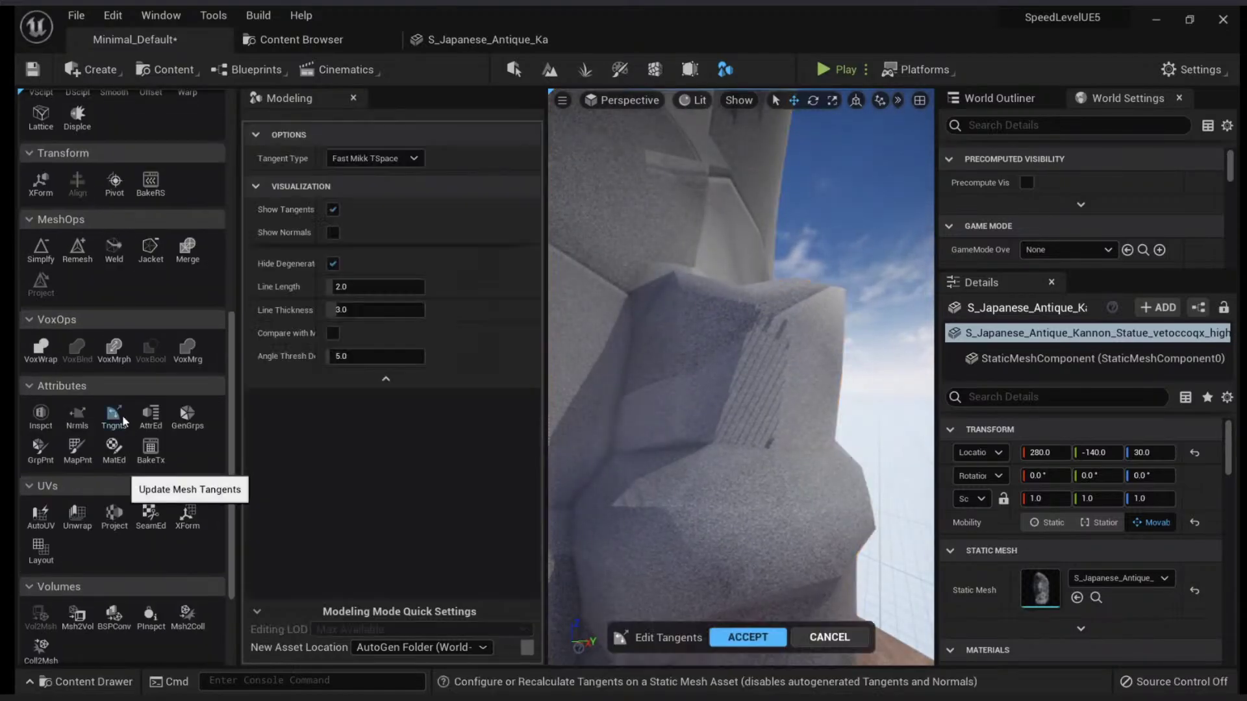
left_click(740, 637)
key("s")
mouse_move(741, 448)
right_mouse_down()
mouse_move(708, 447)
mouse_move(753, 434)
right_mouse_up()
key("w")
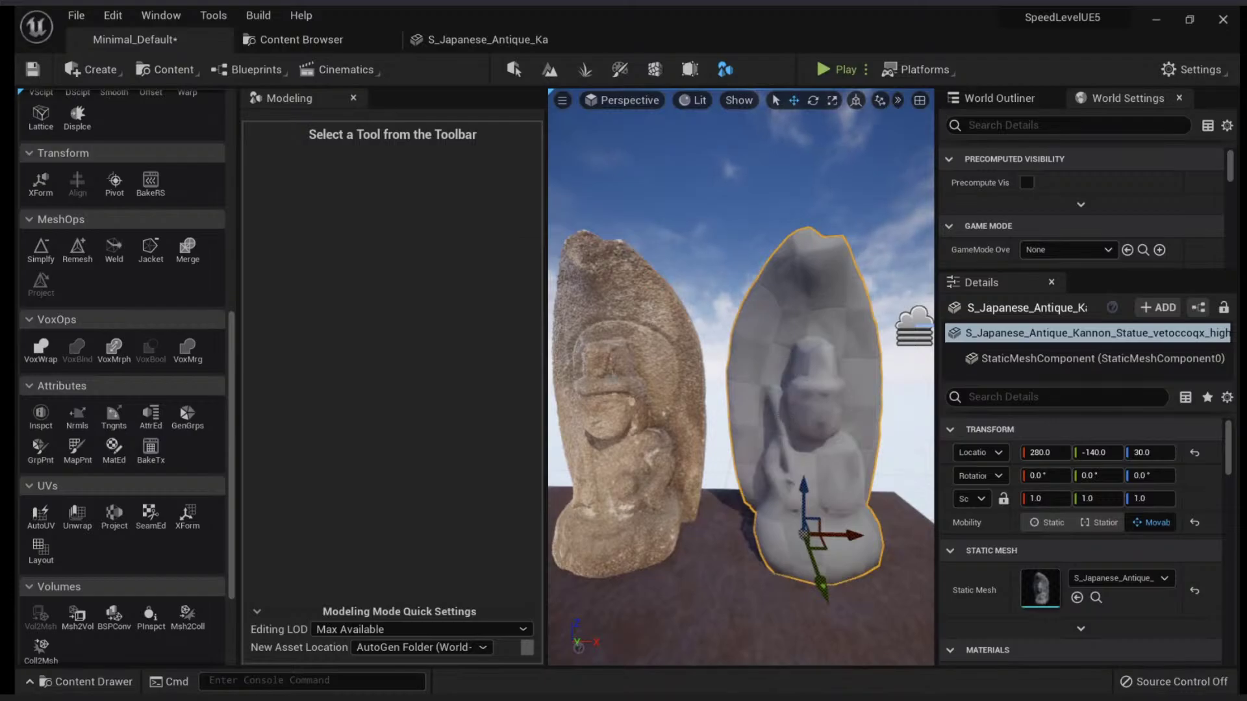
Step: Start Bake Textures with the low-poly statue as target and the high-resolution statue as source, and inspect the normal map preview
left_click(631, 416, "shift")
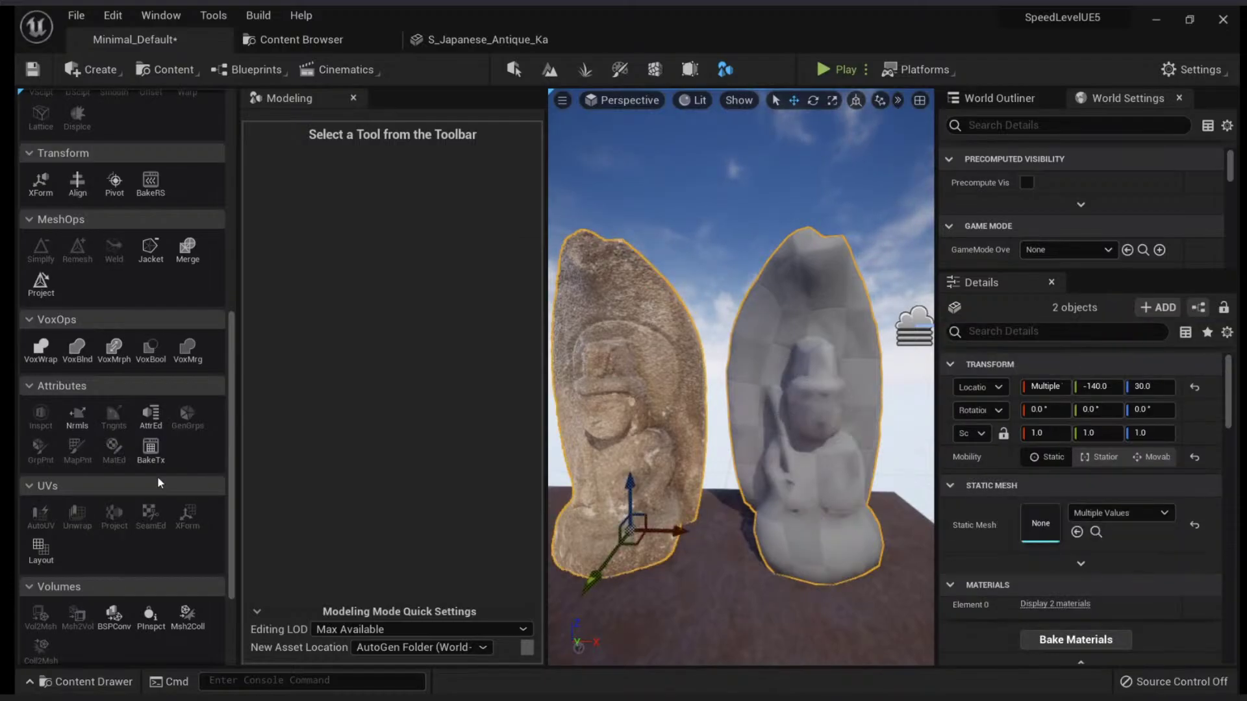
left_click(151, 448)
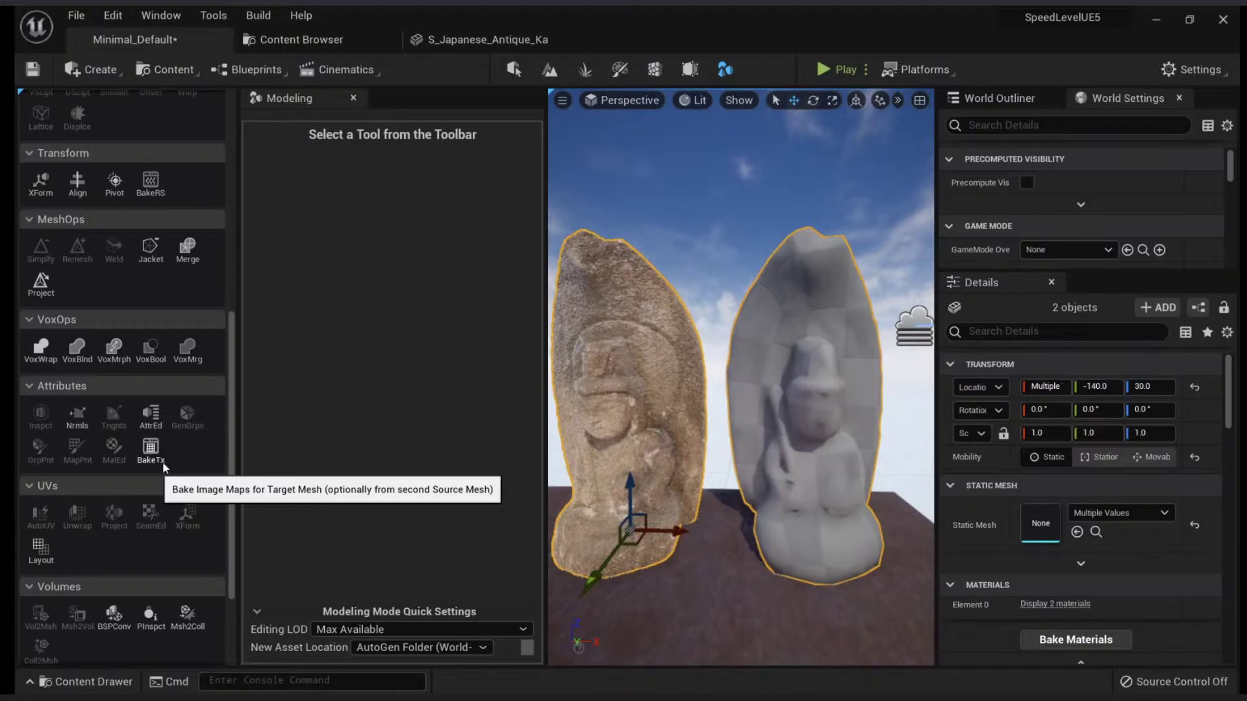
left_click(151, 448)
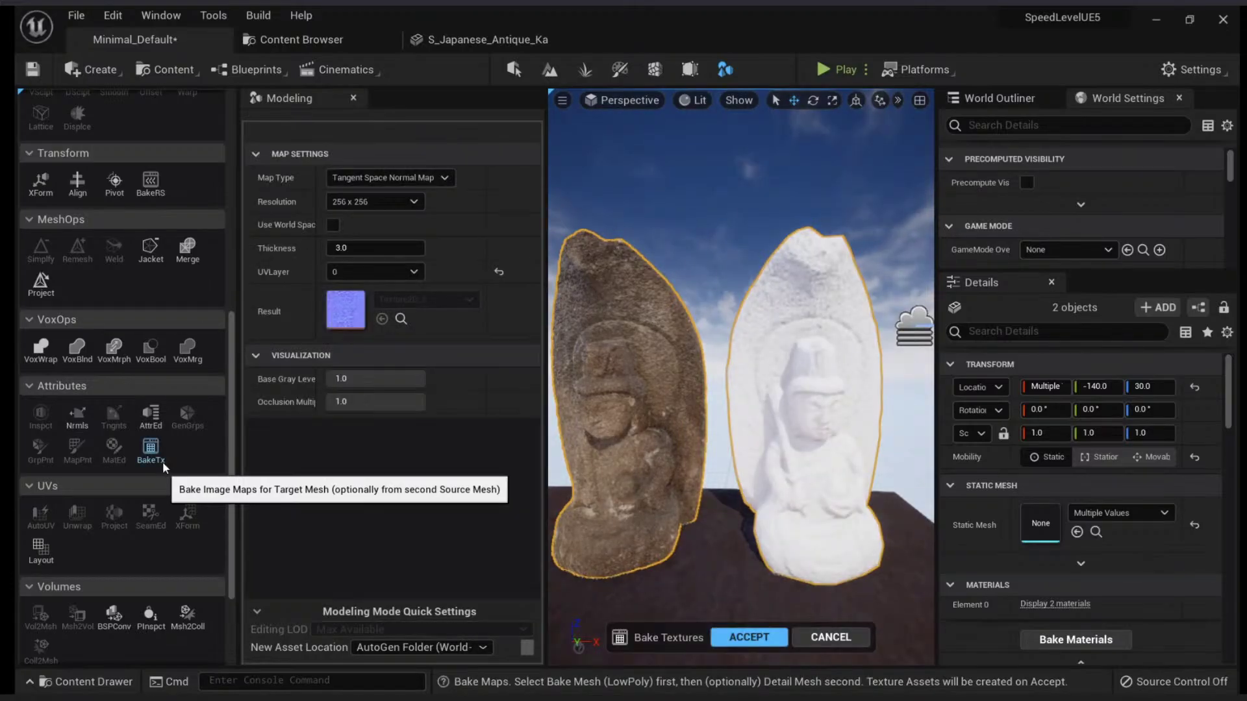
right_click_drag(715, 402, 795, 377)
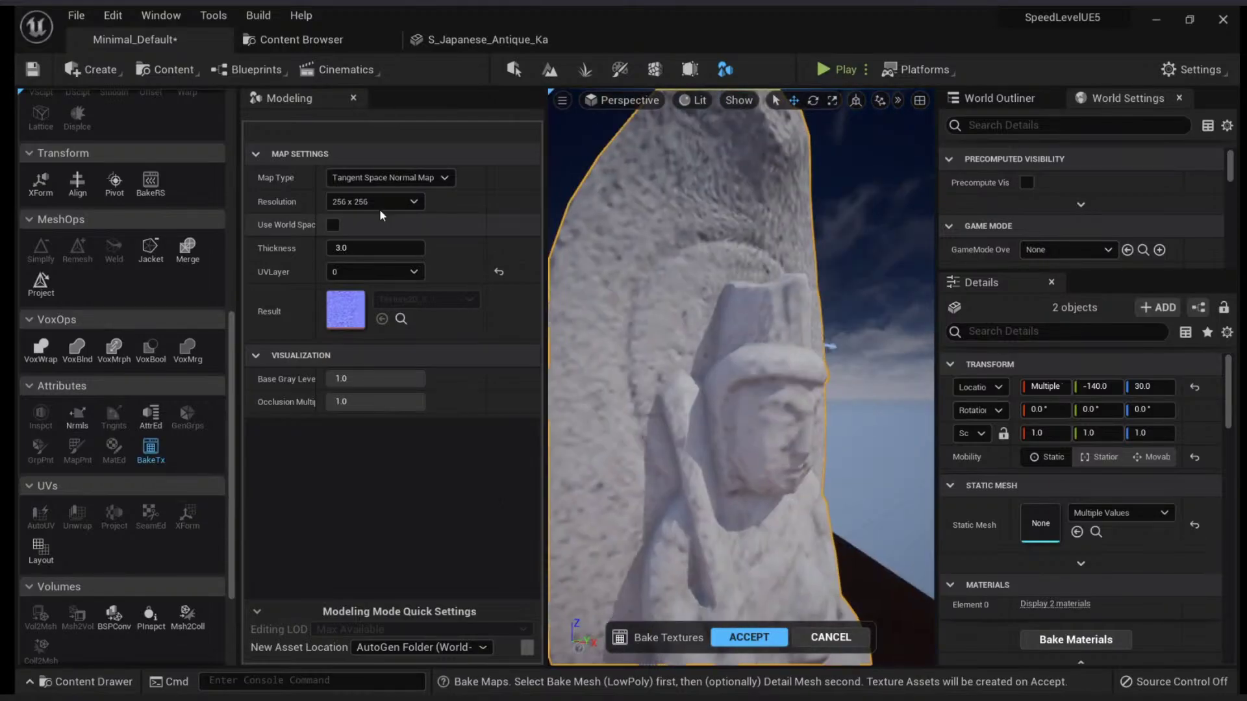
right_click_drag(655, 305, 604, 292)
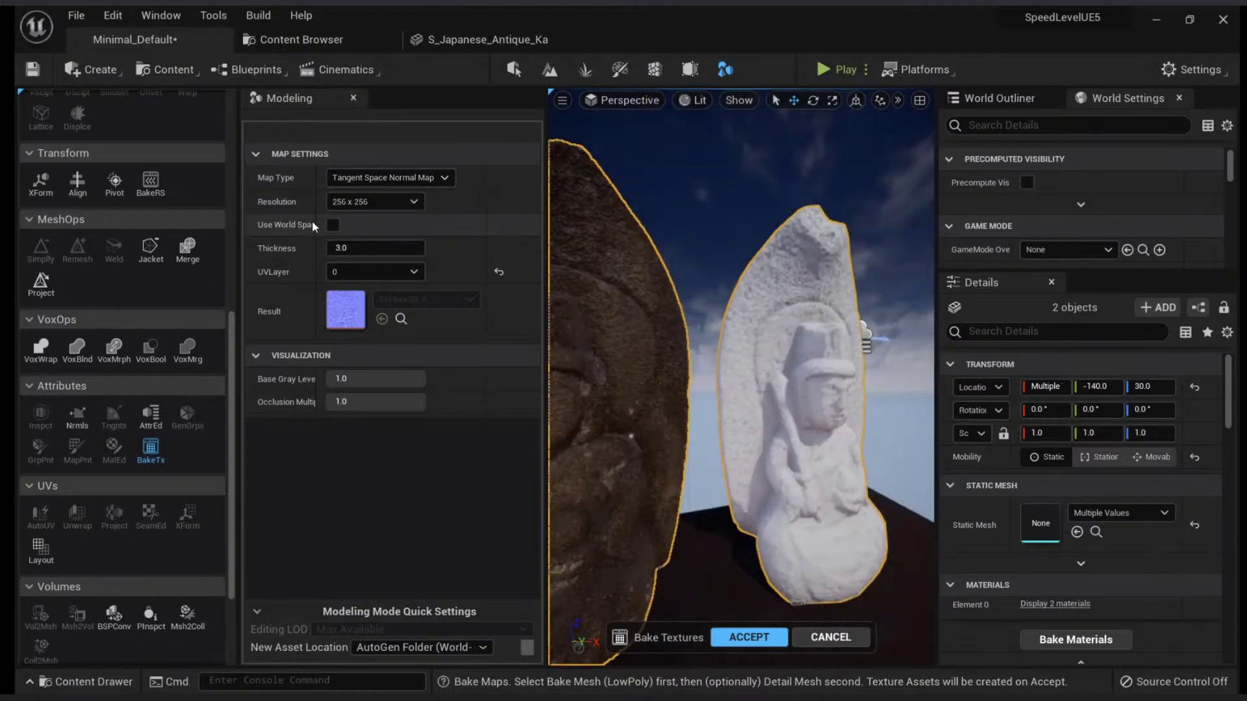
Step: Set the baked tangent space normal map's resolution to 1024 x 1024 and check the preview on the low-poly statue
left_click(399, 208)
left_click(393, 303)
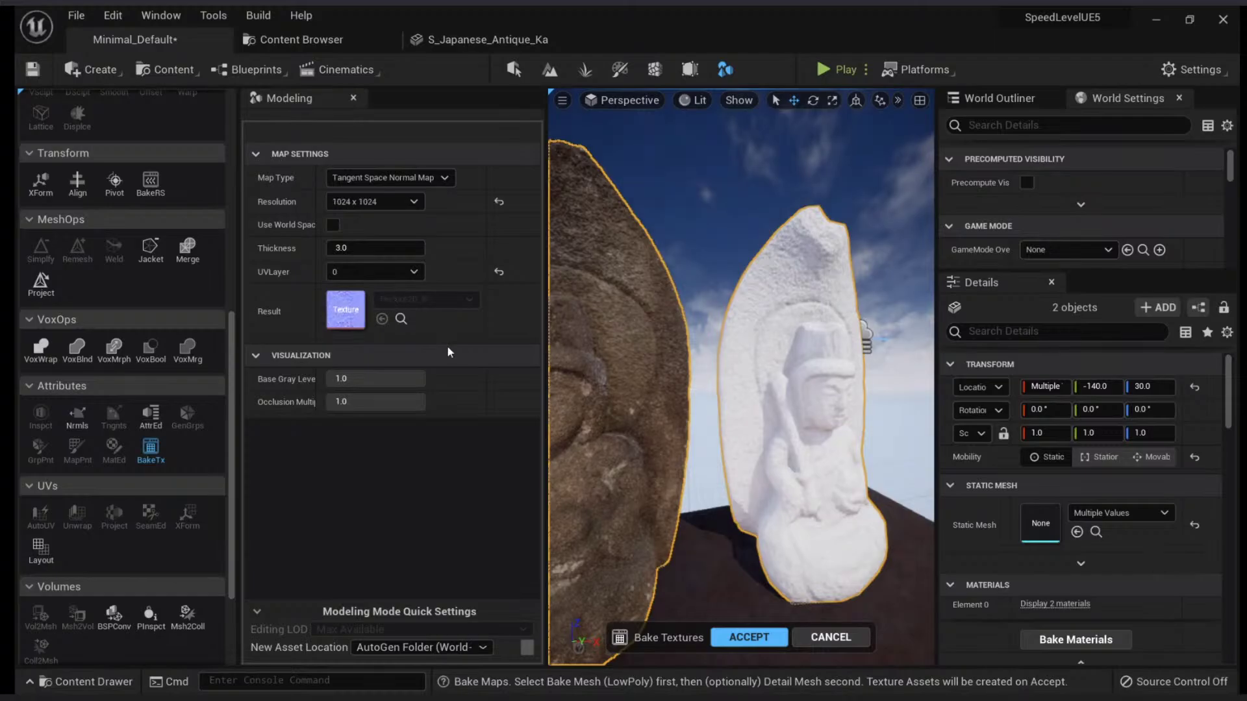
mouse_move(795, 453)
right_mouse_down()
mouse_move(780, 448)
mouse_move(806, 442)
mouse_move(779, 448)
mouse_move(795, 453)
right_mouse_up()
left_click(407, 185)
left_click(407, 185)
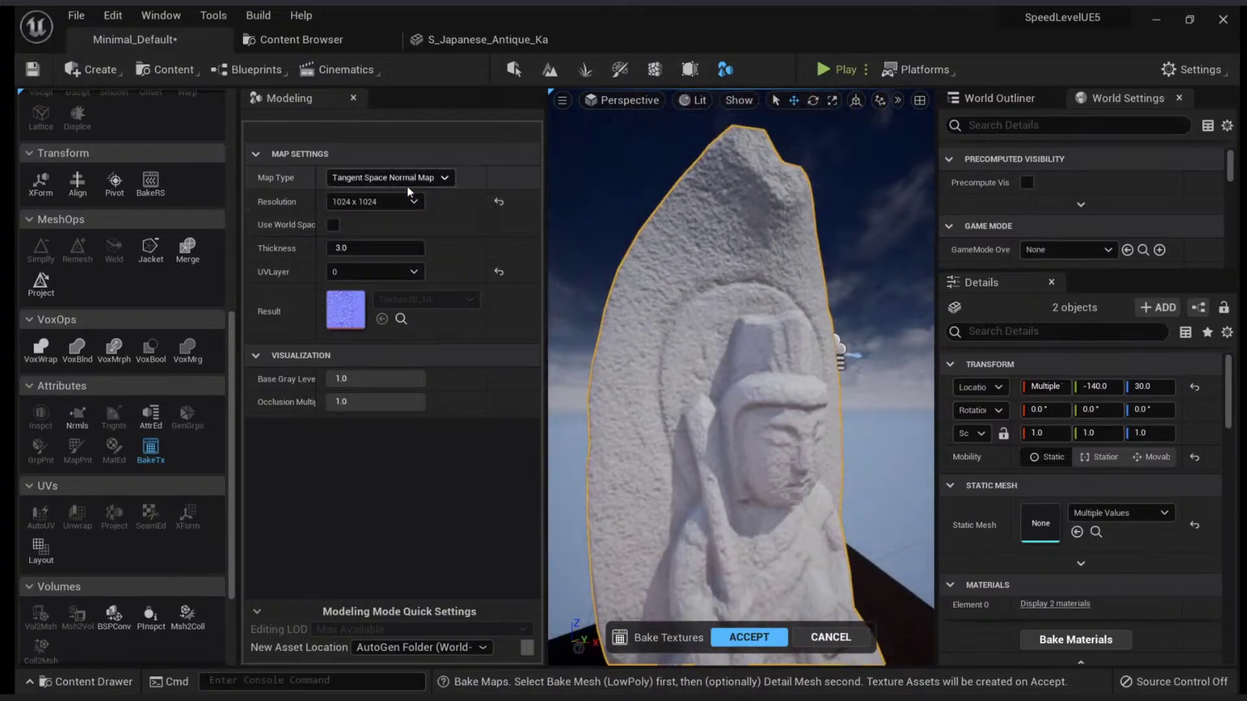
Step: Open the resulting normal map texture and examine its surface detail and the edges of its UV islands up close
double_click(341, 312)
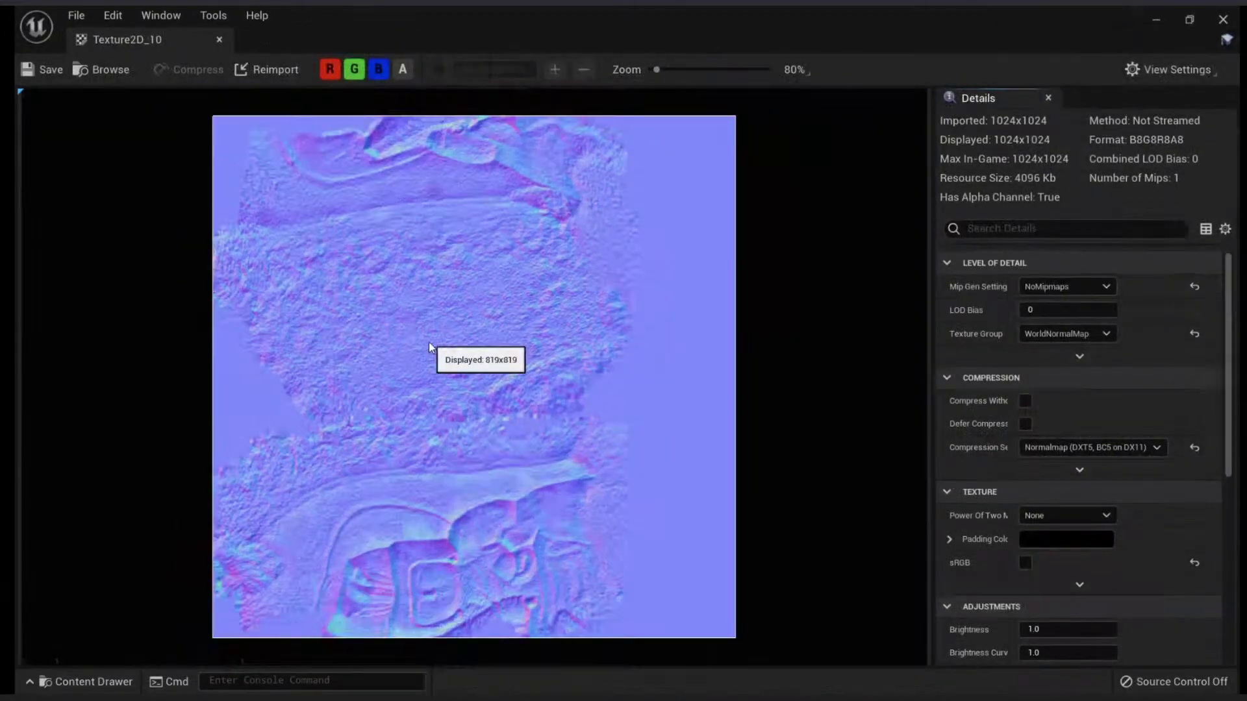
scroll(418, 349, "up", 6)
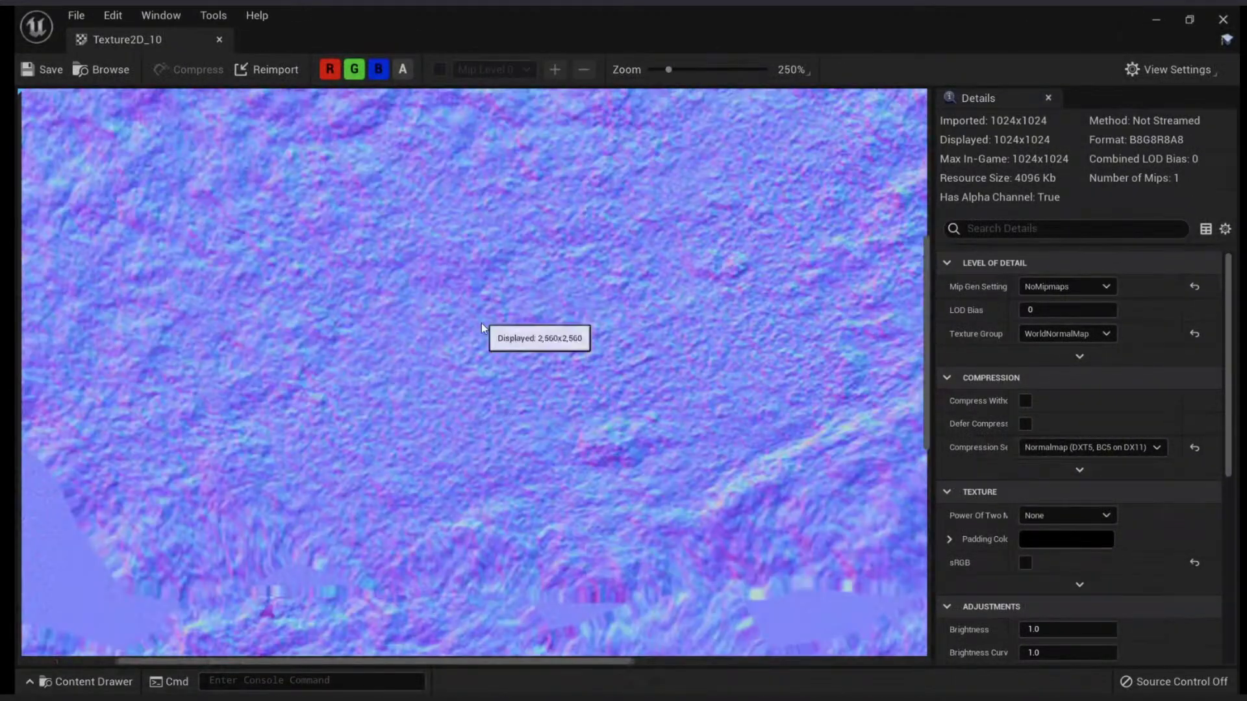
right_click_drag(481, 323, 494, 652)
right_click_drag(553, 401, 654, 611)
right_click_drag(98, 422, 173, 305)
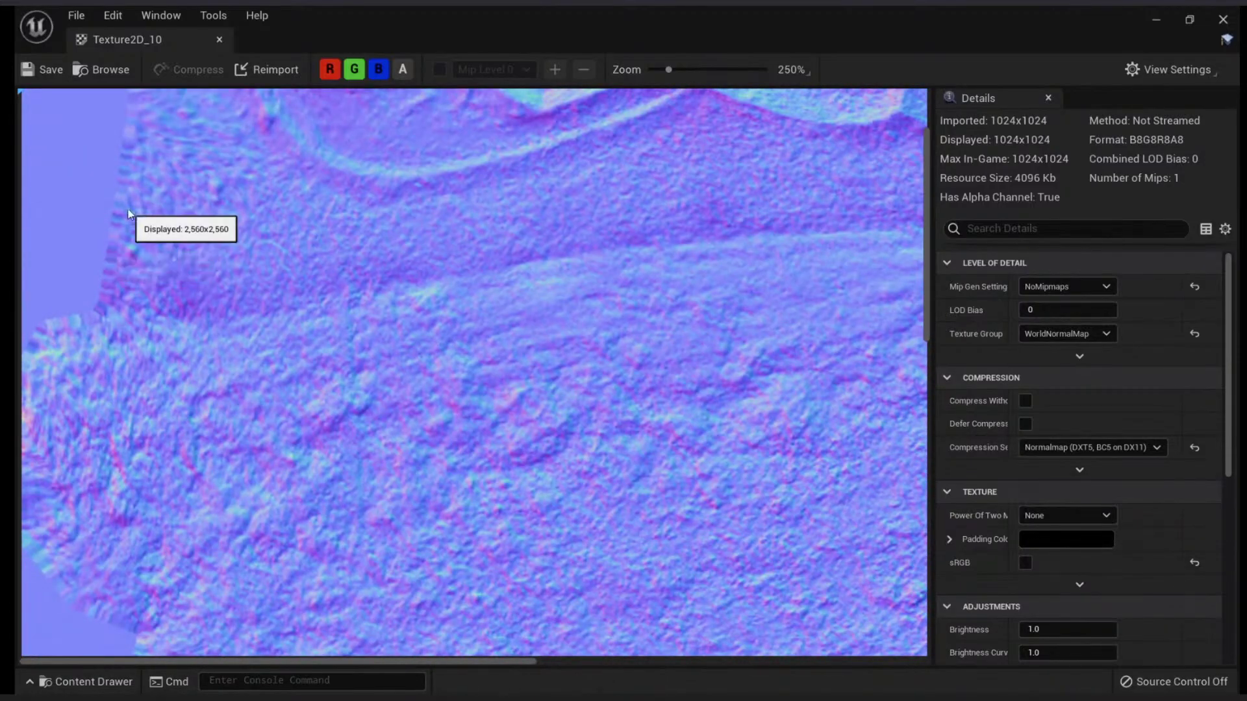
right_click_drag(496, 387, 395, 247)
scroll(395, 246, "down", 3)
scroll(543, 410, "down", 7)
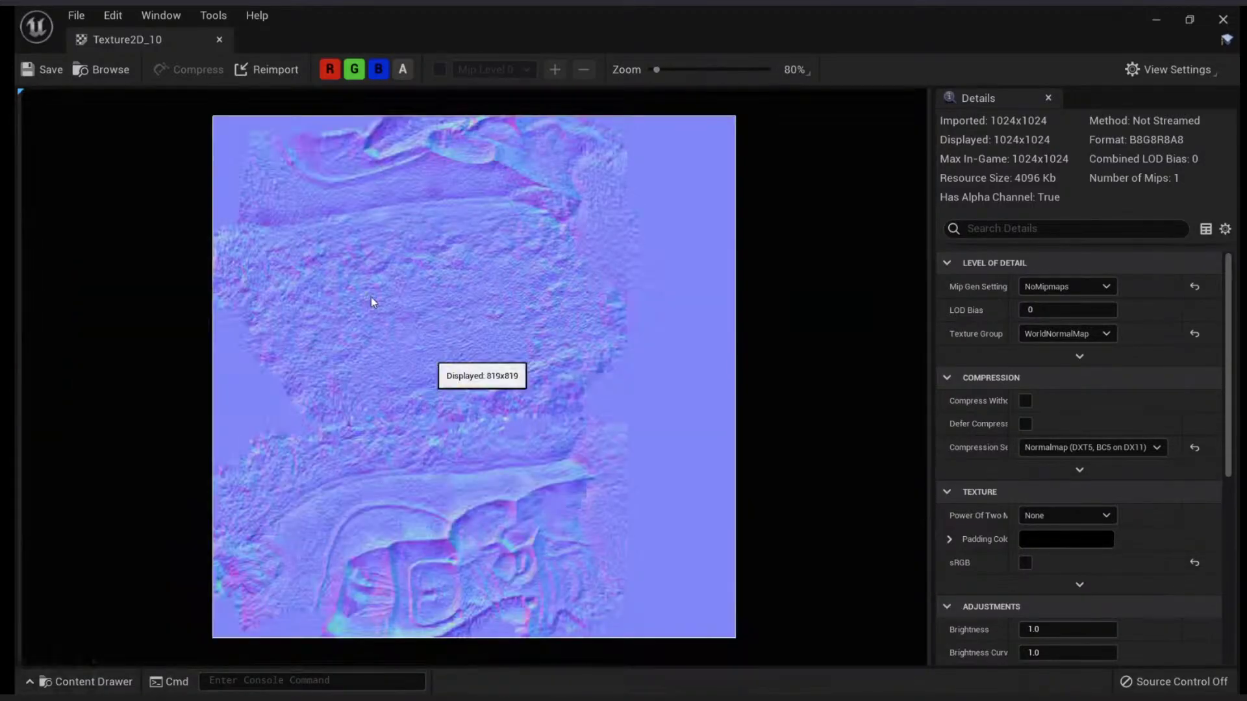
middle_click(139, 50)
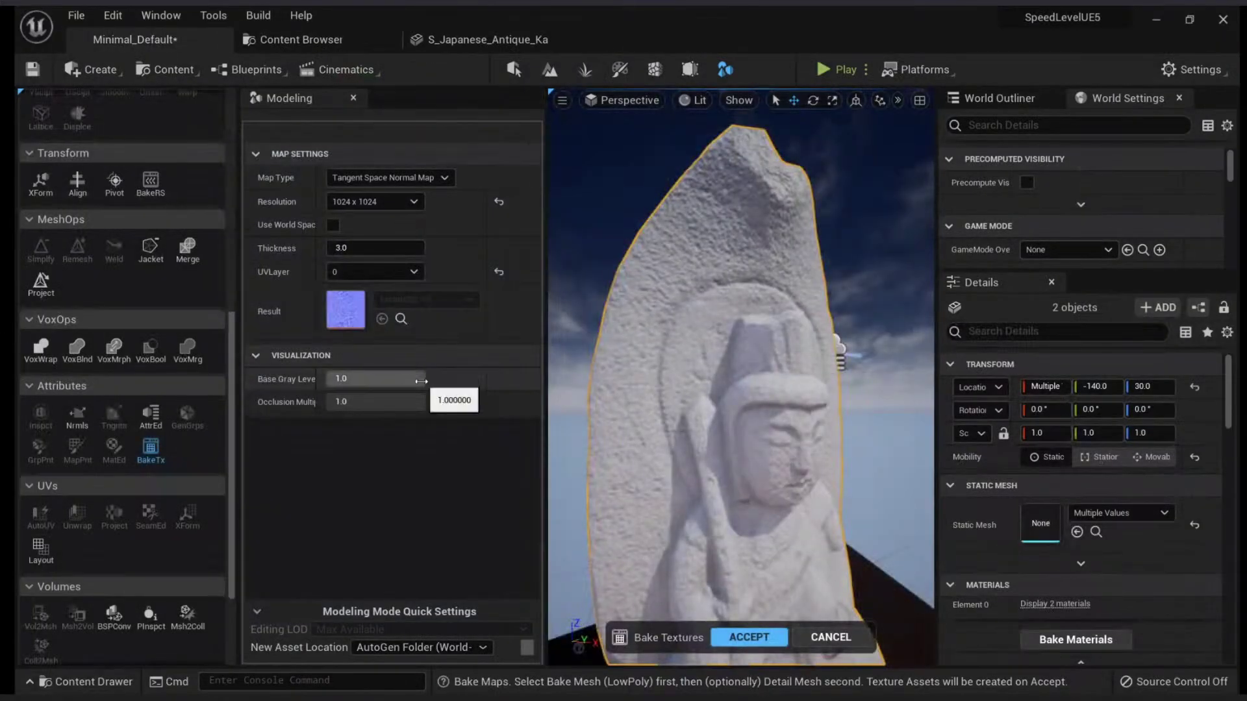
Step: Try the Ambient Occlusion map type for the bake and inspect its result on the low-poly statue
left_click_drag(416, 384, 331, 406)
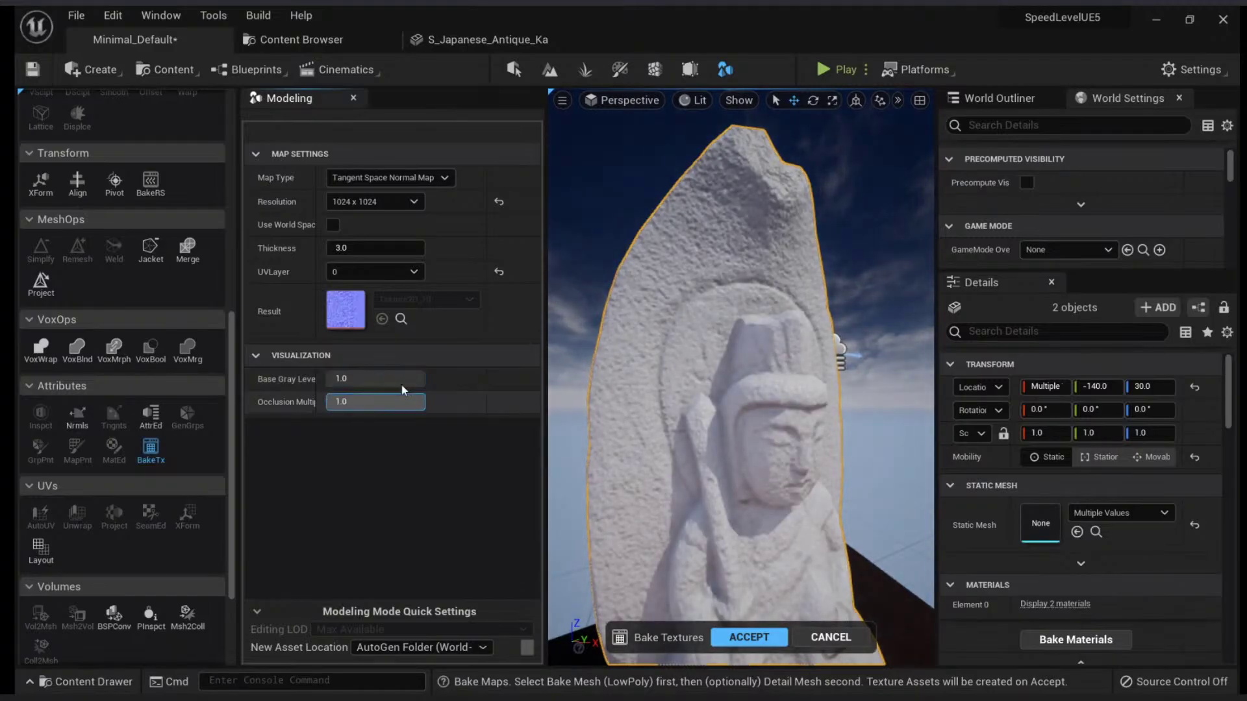
left_click(371, 179)
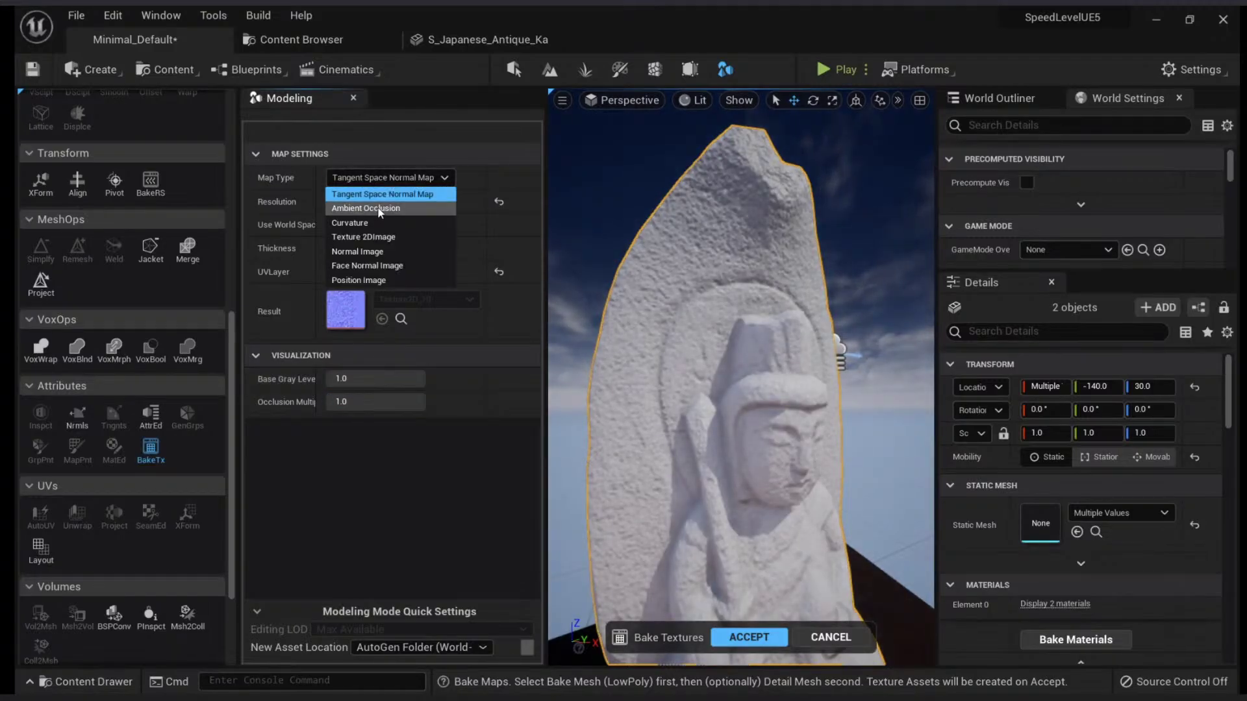
left_click(378, 194)
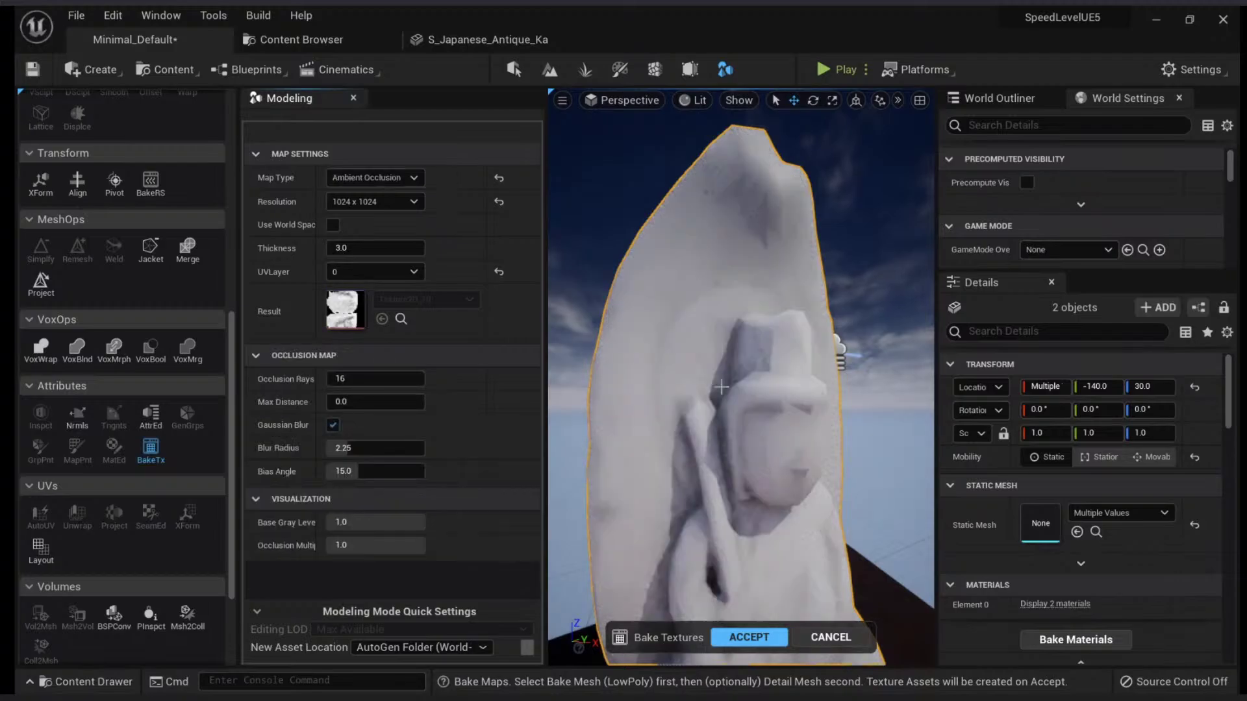
key("s")
right_click_drag(696, 395, 672, 393)
key("w")
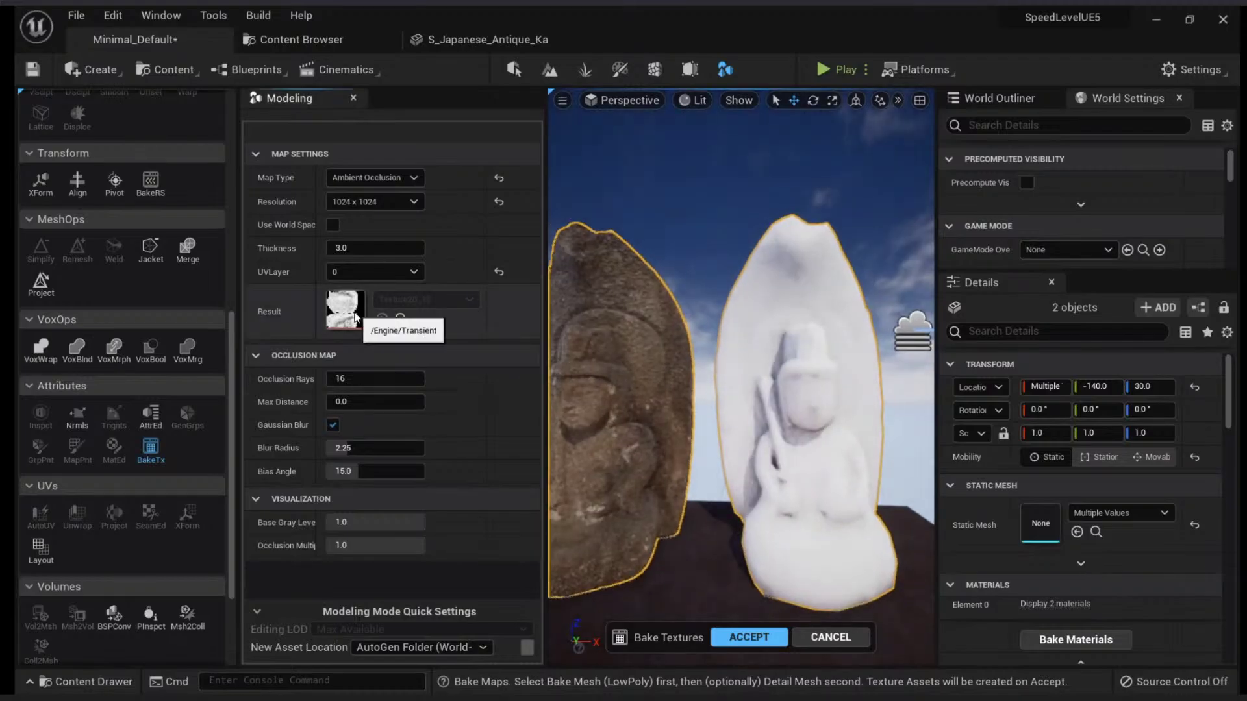
double_click(357, 315)
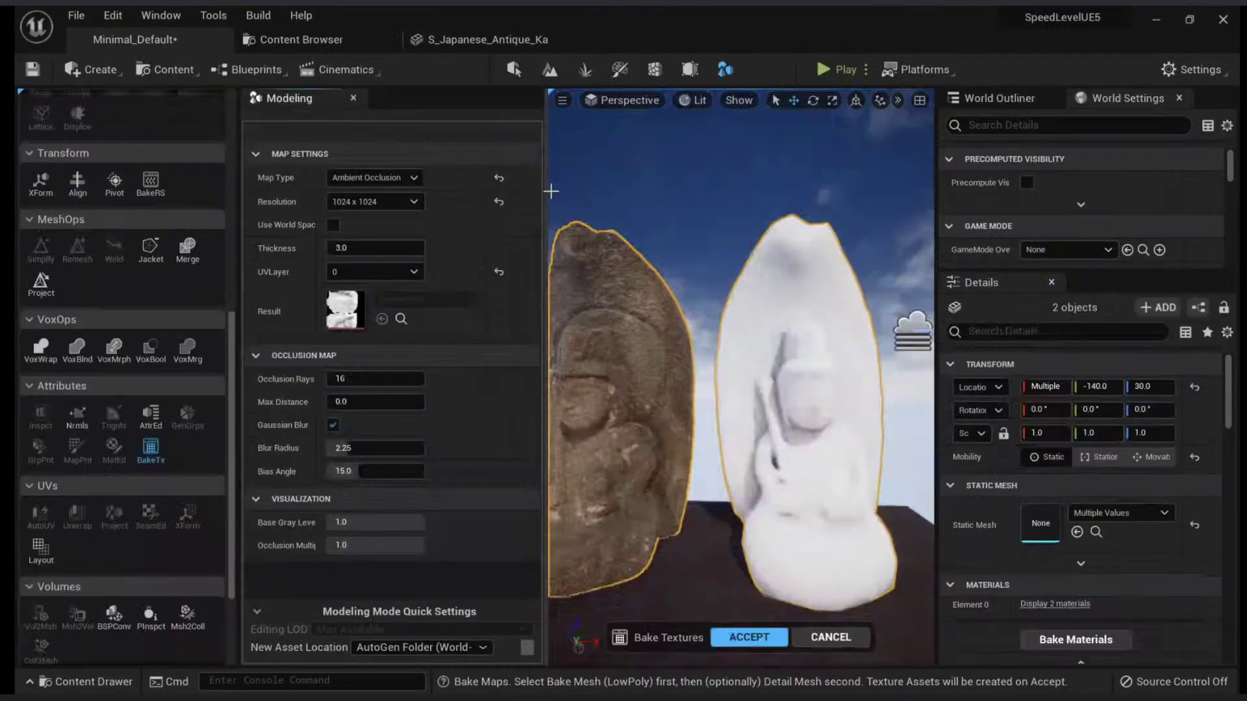
Step: Try the Texture 2DImage map type for the bake and open the list of available source textures
left_click(373, 177)
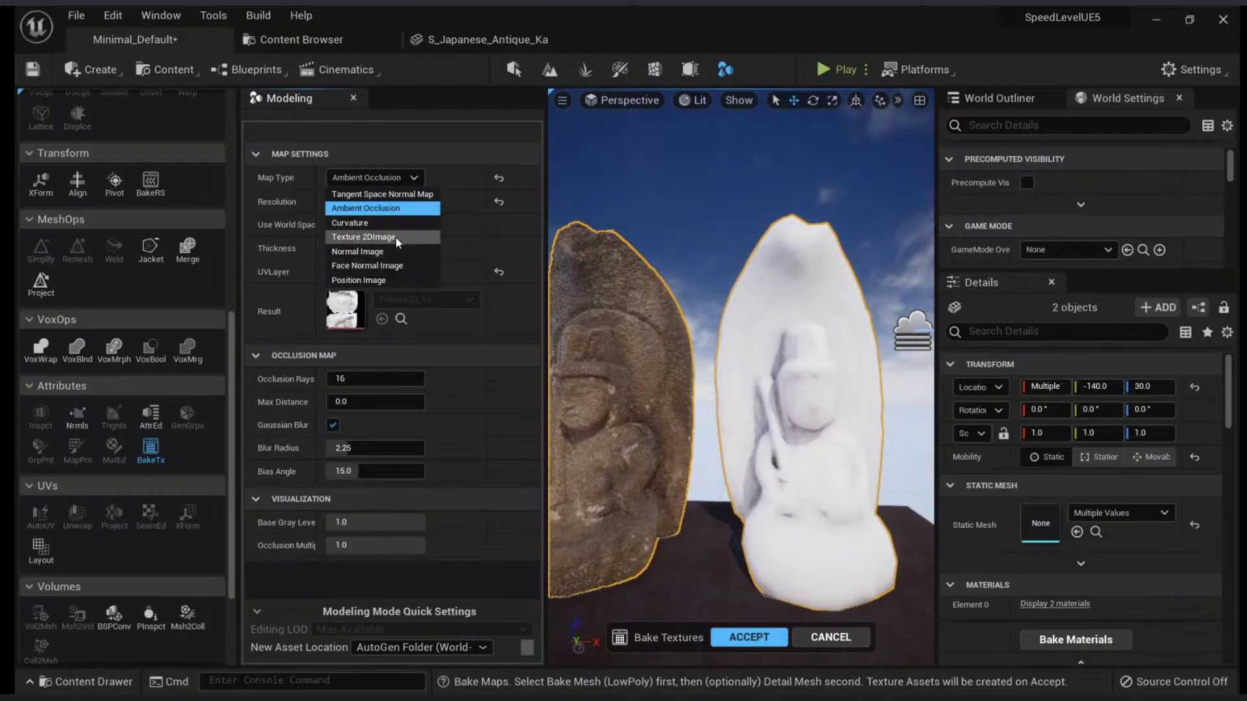
left_click(395, 238)
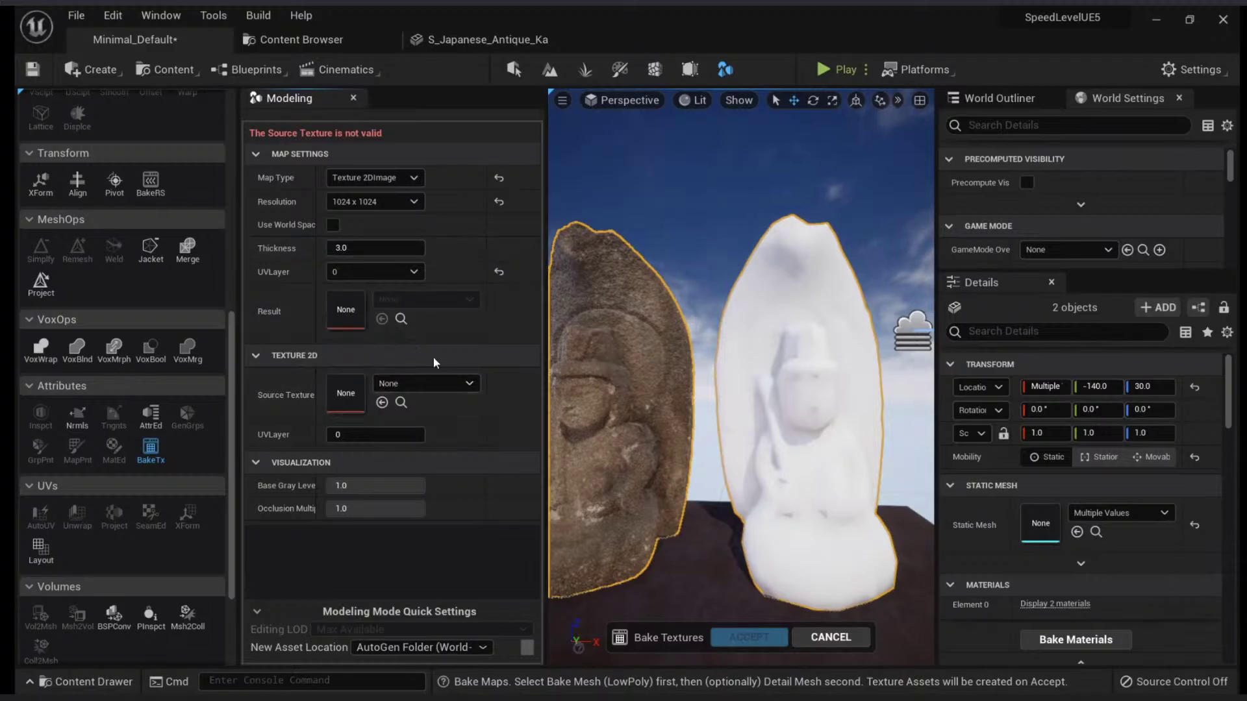
left_click(432, 385)
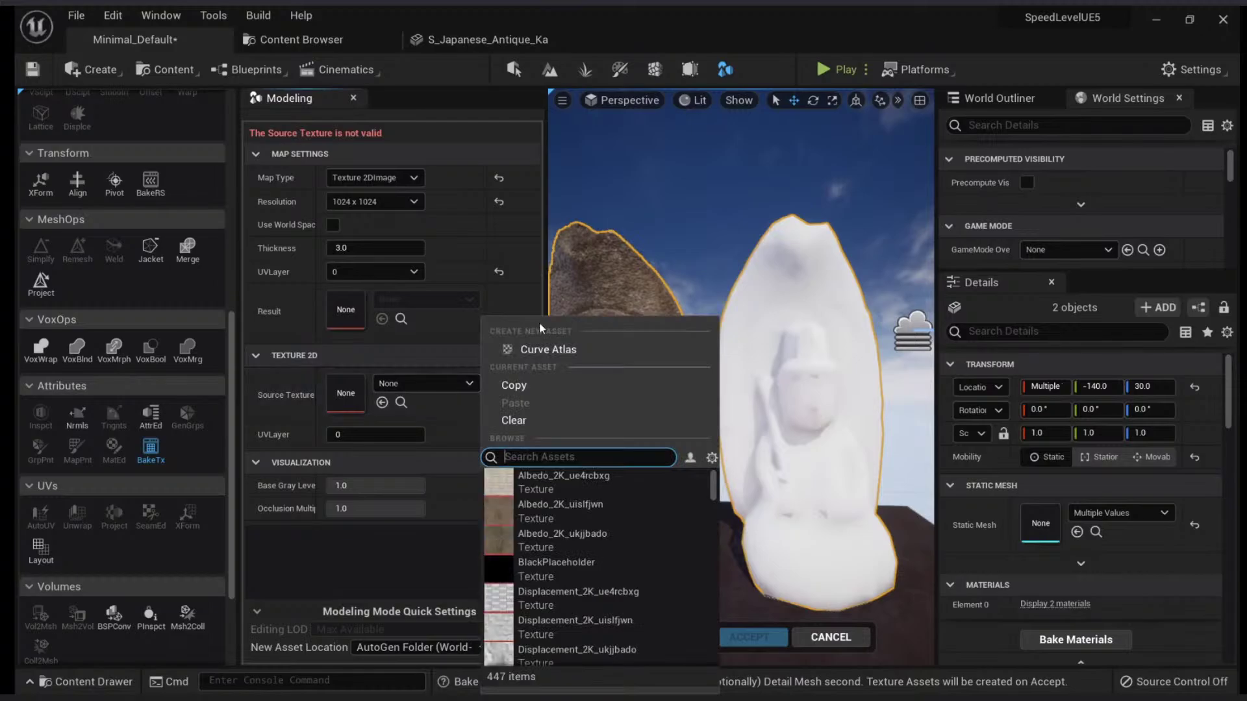
Step: Select the high-resolution statue and locate its material's T_Japanese_Antique_Kannon_Statue_vetoccoqx_8K_D texture in the Content Browser
key("w")
right_click_drag(651, 260, 608, 260)
left_click(652, 273)
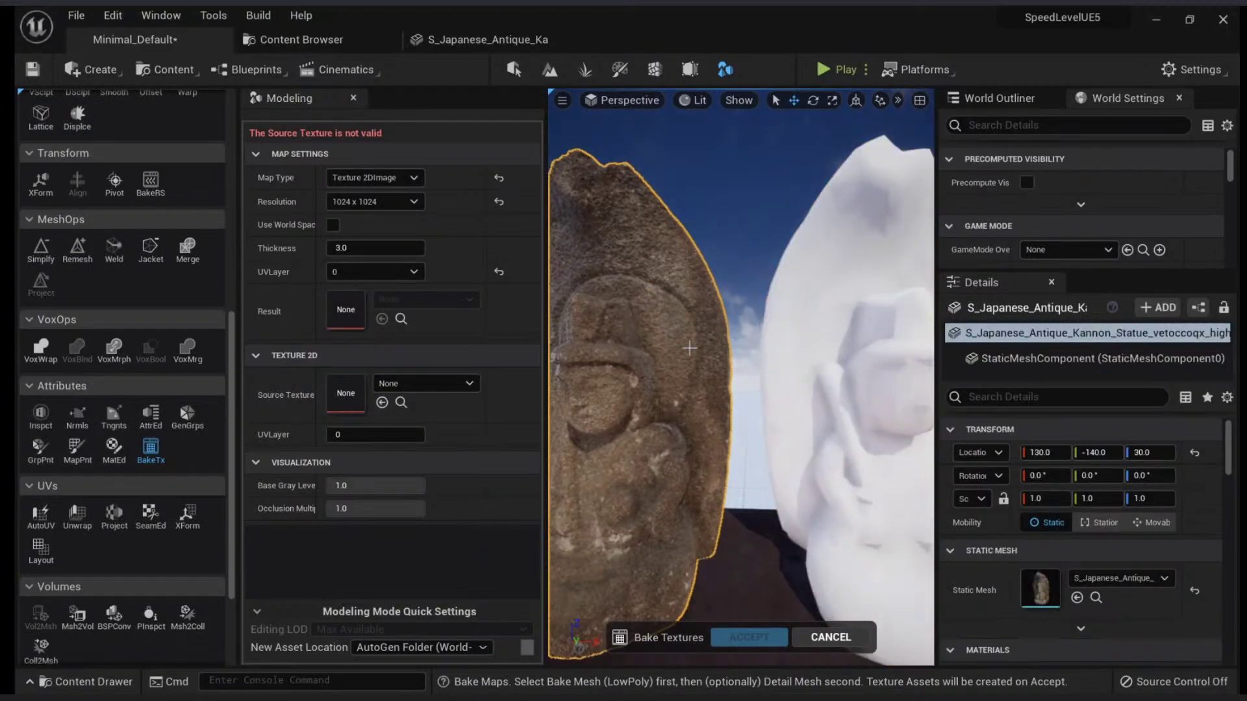
scroll(1069, 575, "down", 3)
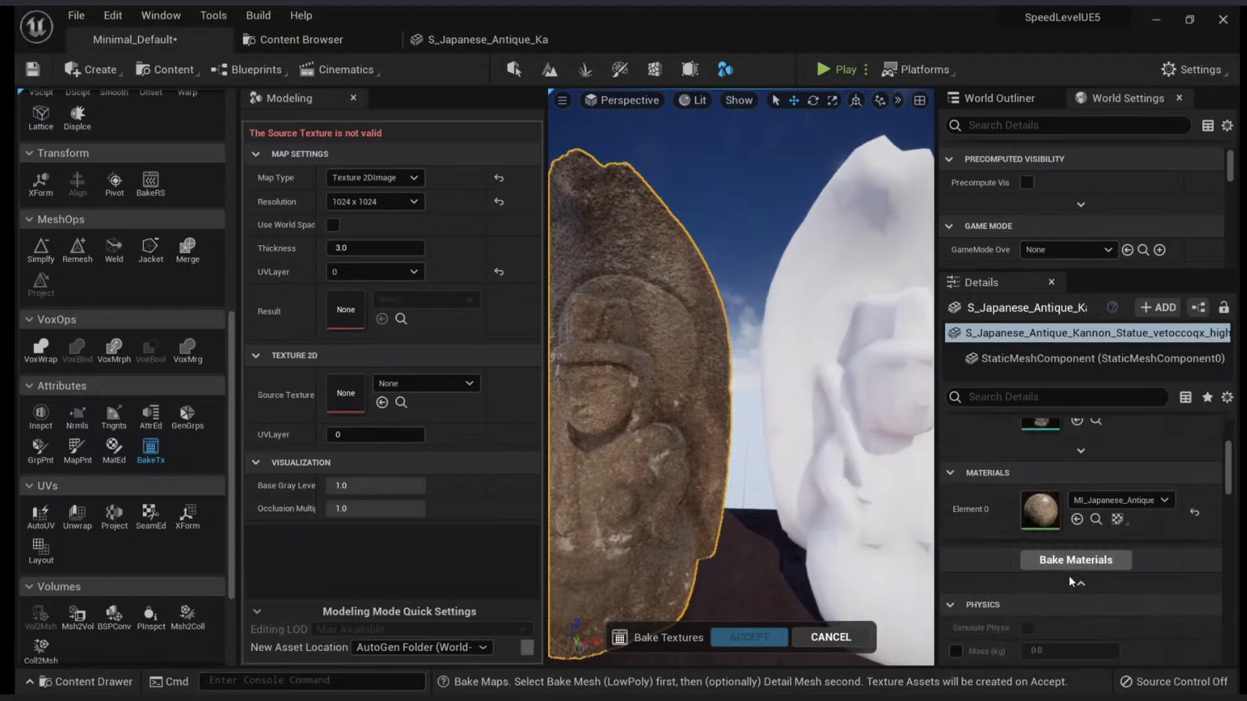
left_click(1117, 520)
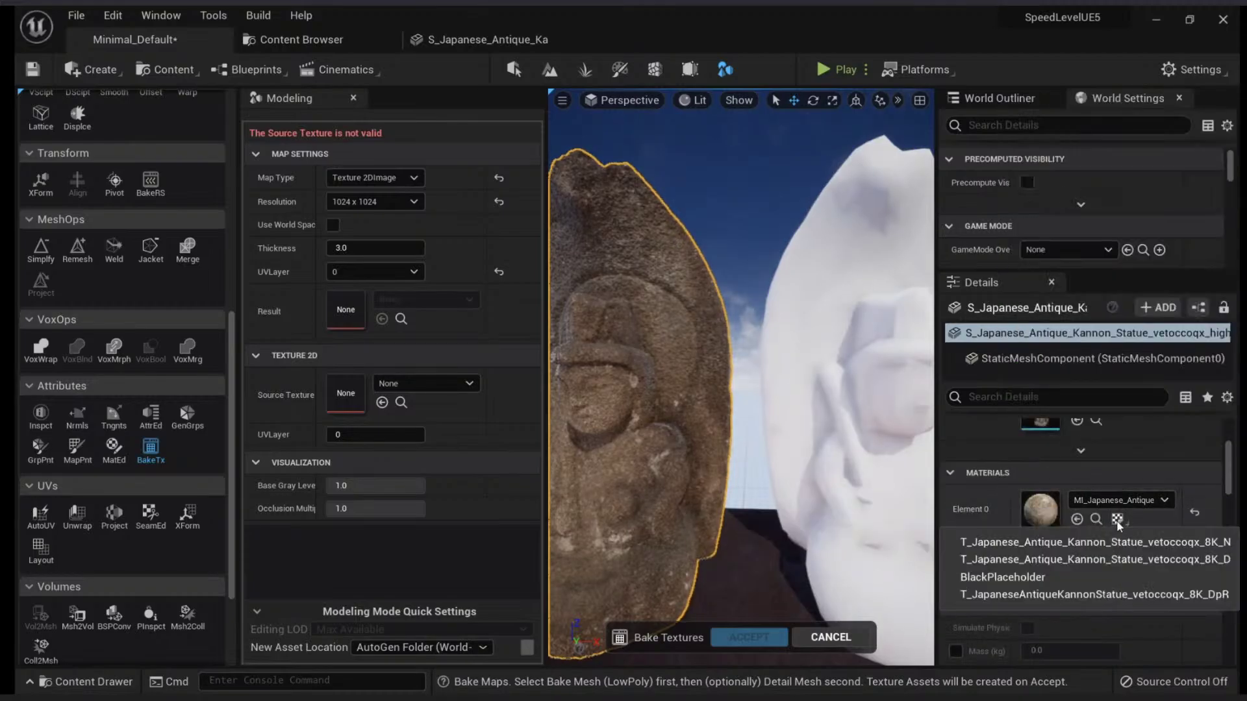
left_click(1104, 559)
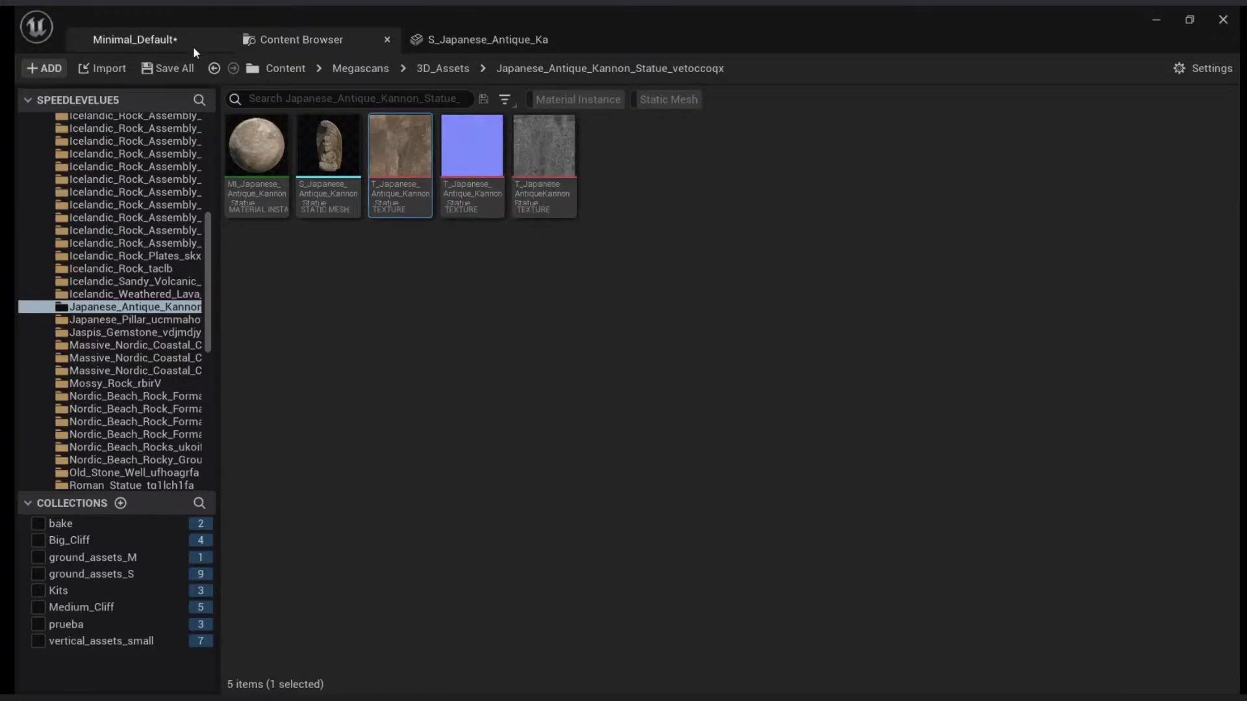
Step: Return to the level, use the selected 8K_D texture as the bake's source texture, and inspect the low-poly statue's preview
left_click(171, 44)
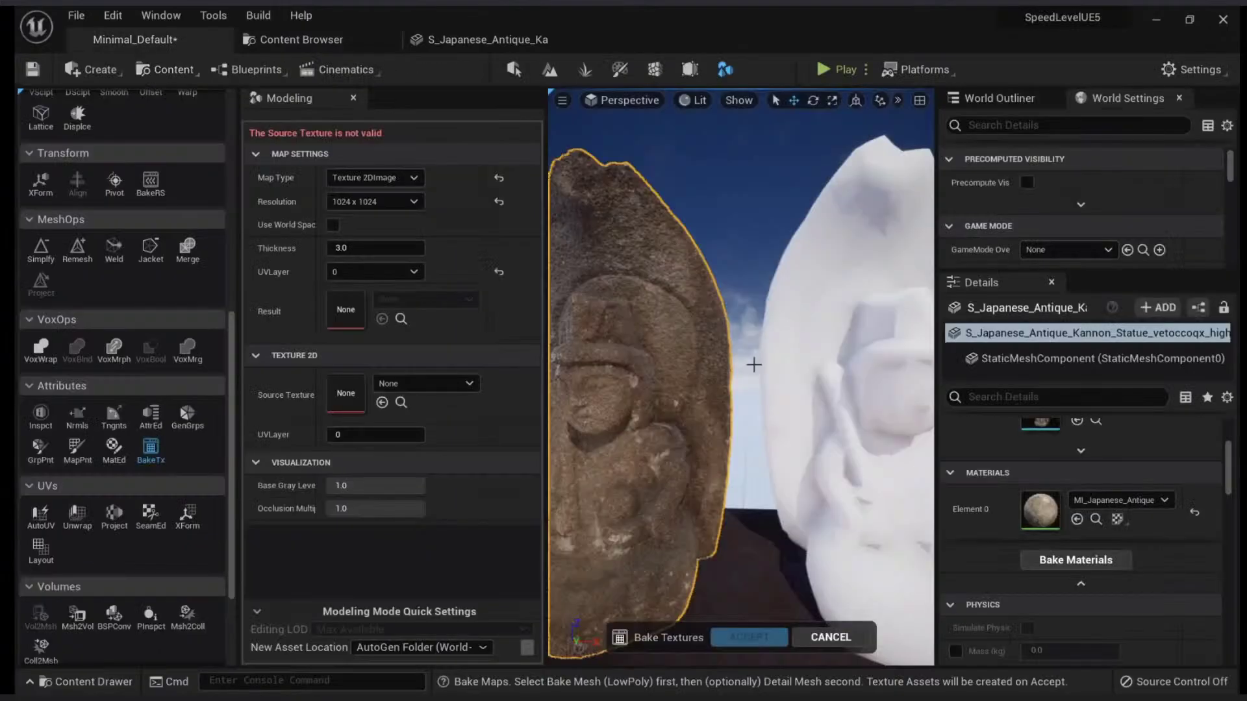
left_click(799, 362)
key("f")
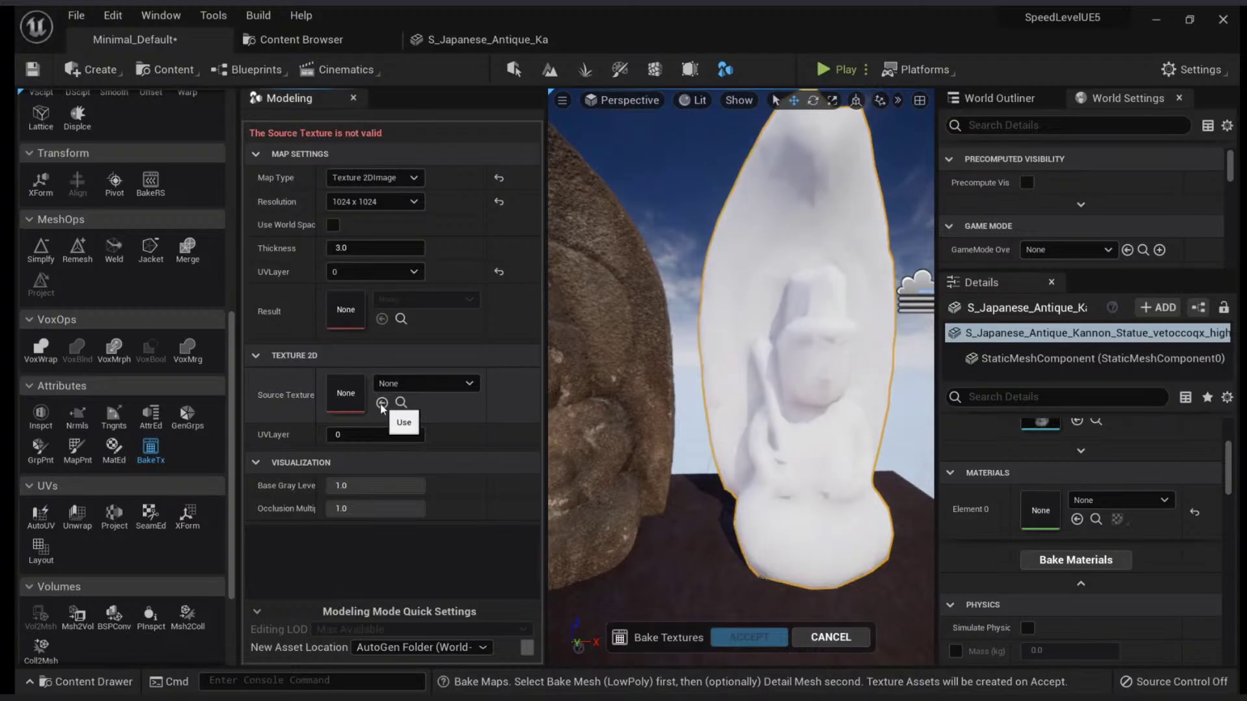
left_click(381, 404)
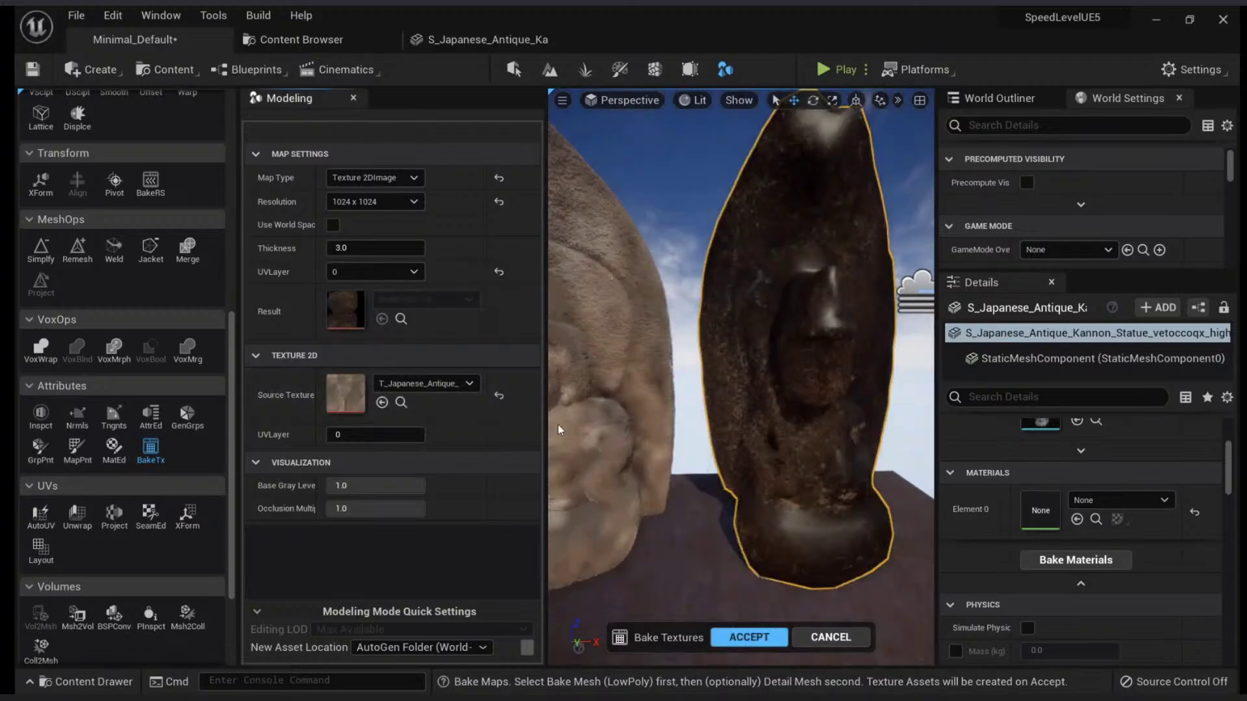
right_click_drag(741, 377, 725, 425)
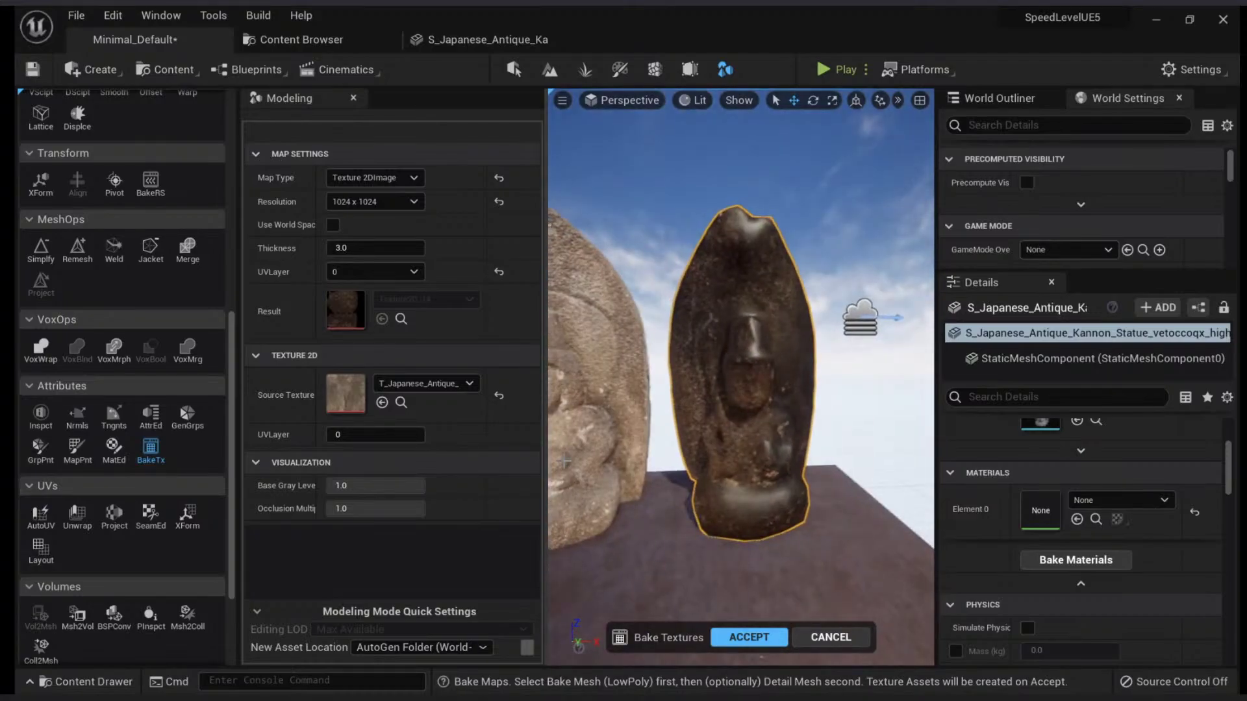
mouse_move(396, 486)
left_mouse_down()
mouse_move(425, 486)
mouse_move(343, 508)
mouse_move(383, 508)
left_mouse_up()
right_click_drag(655, 448, 727, 451)
Step: Set the map type back to Tangent Space Normal Map and accept the texture bake
left_click(388, 177)
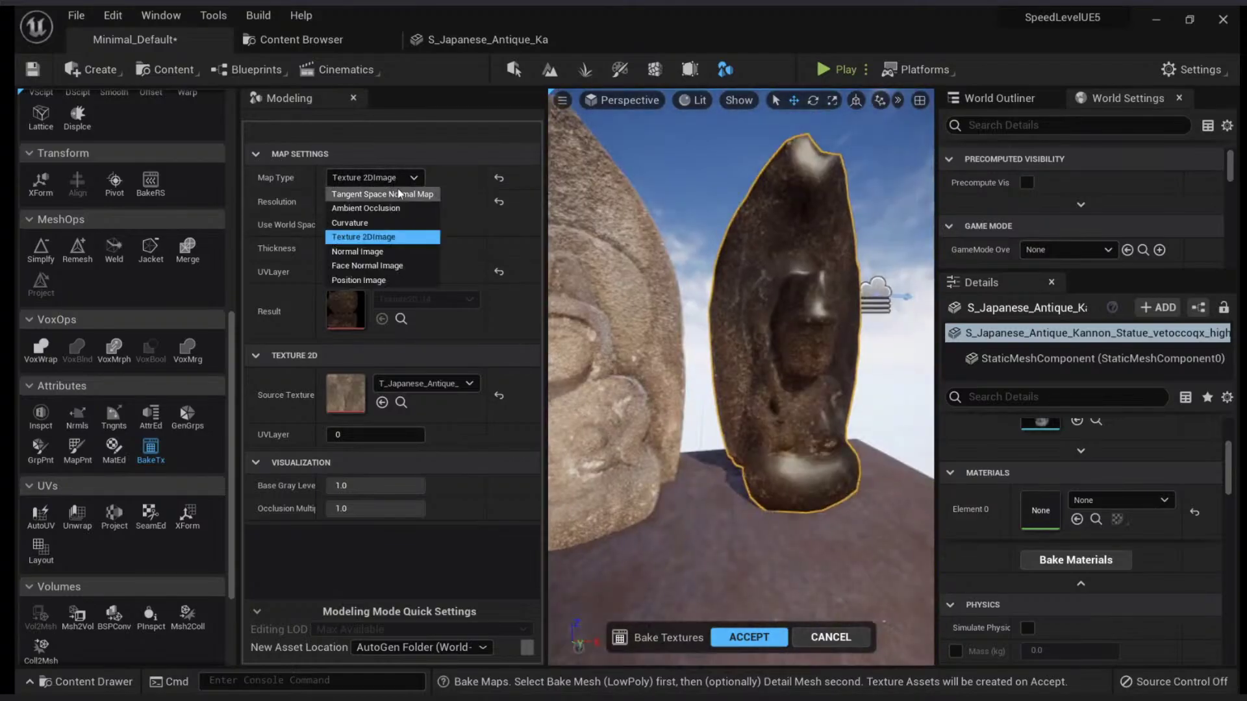
left_click(397, 188)
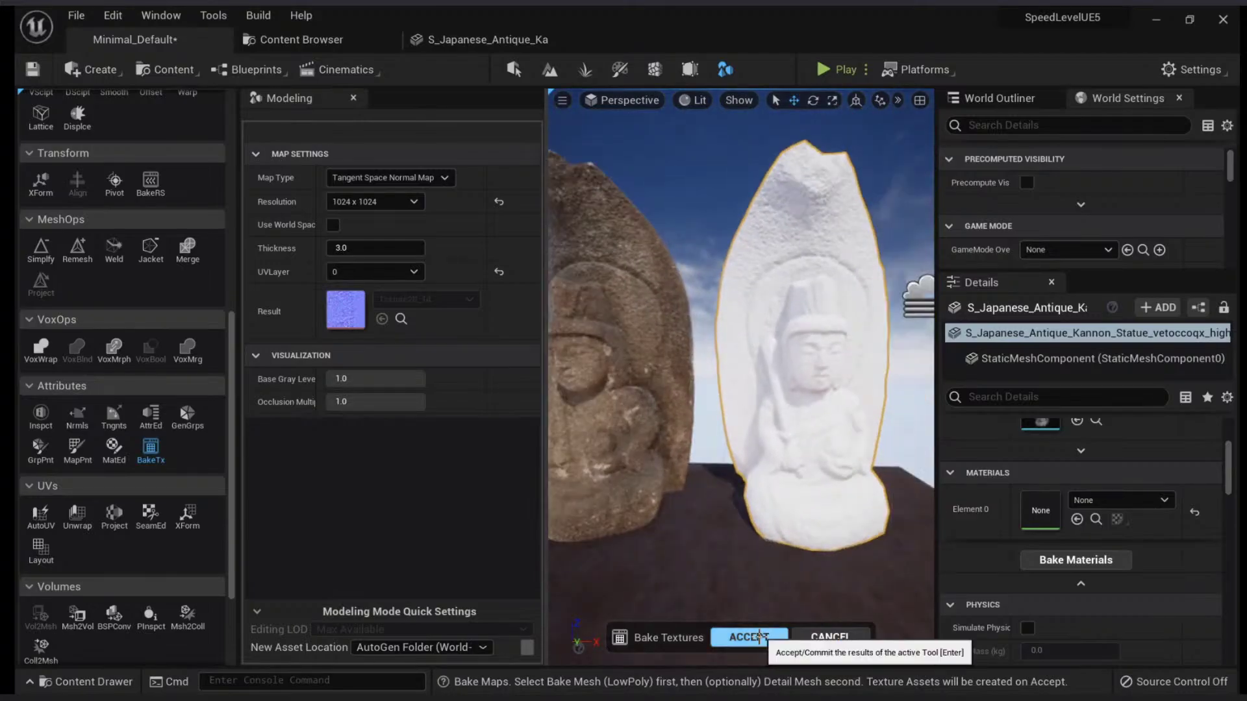
left_click(749, 637)
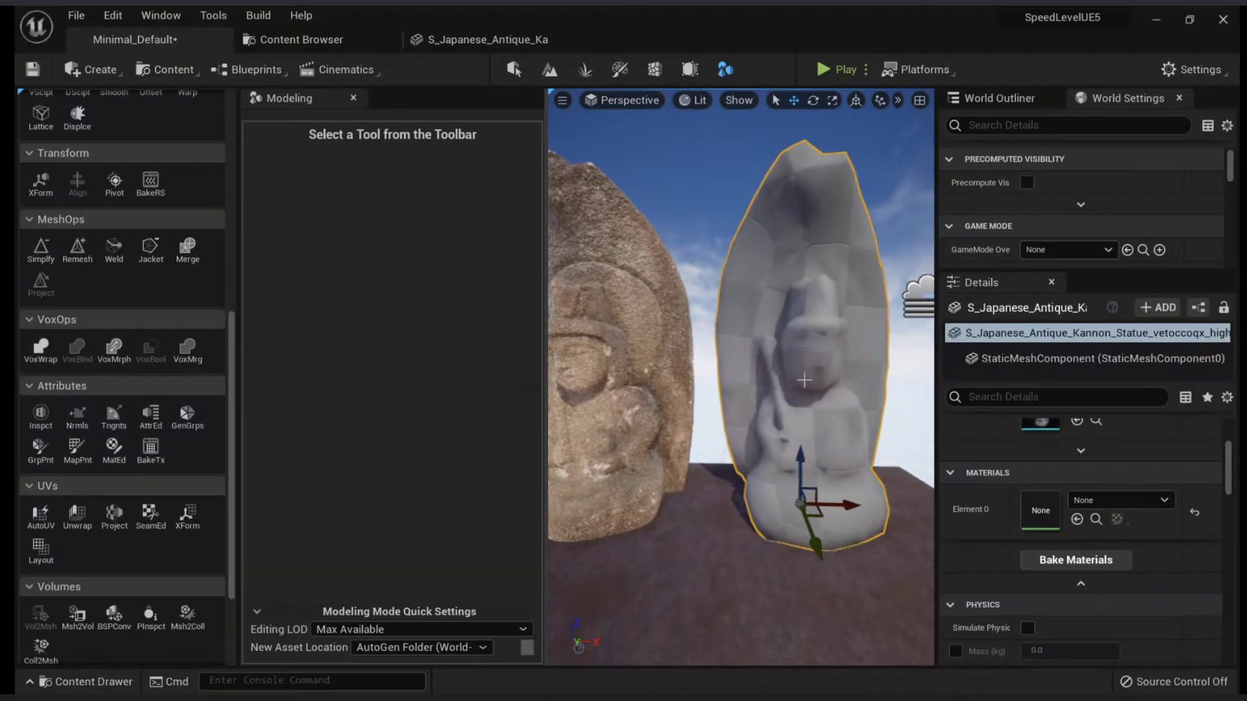
Step: Locate the low-poly statue's mesh in the Content Browser and check the newly baked normal map texture beside it
left_click(1097, 572)
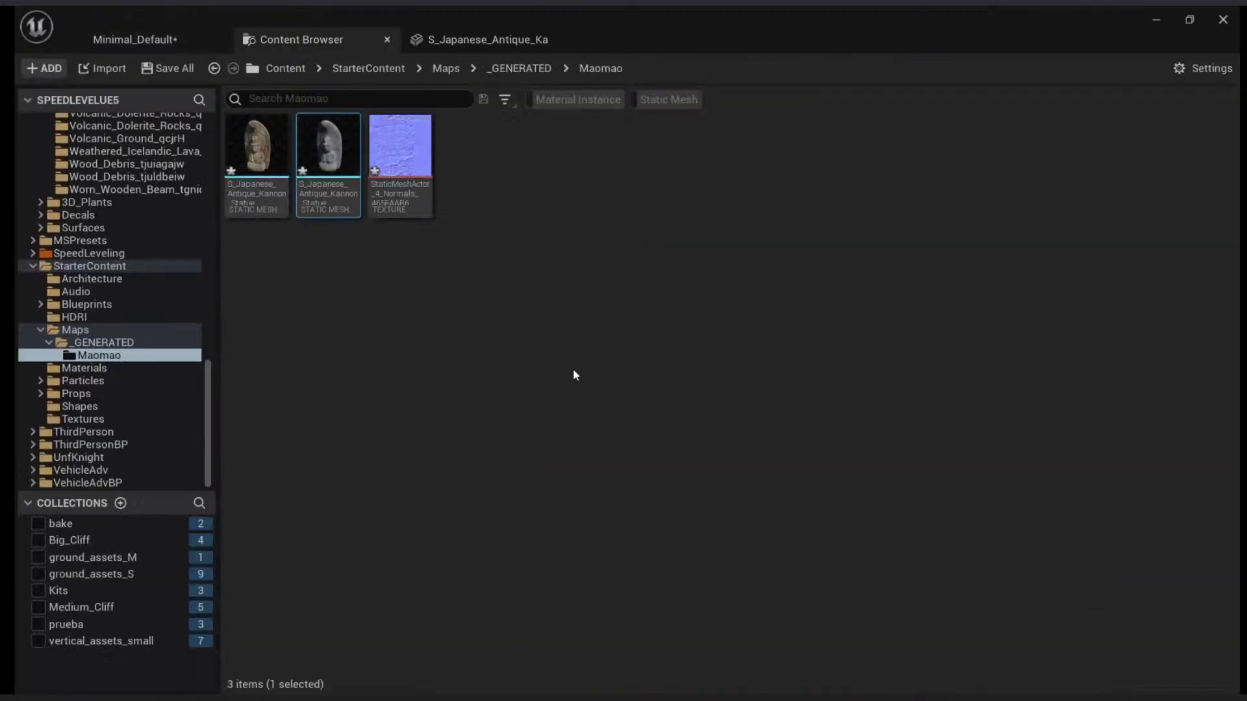
left_click(358, 267)
left_click(334, 207)
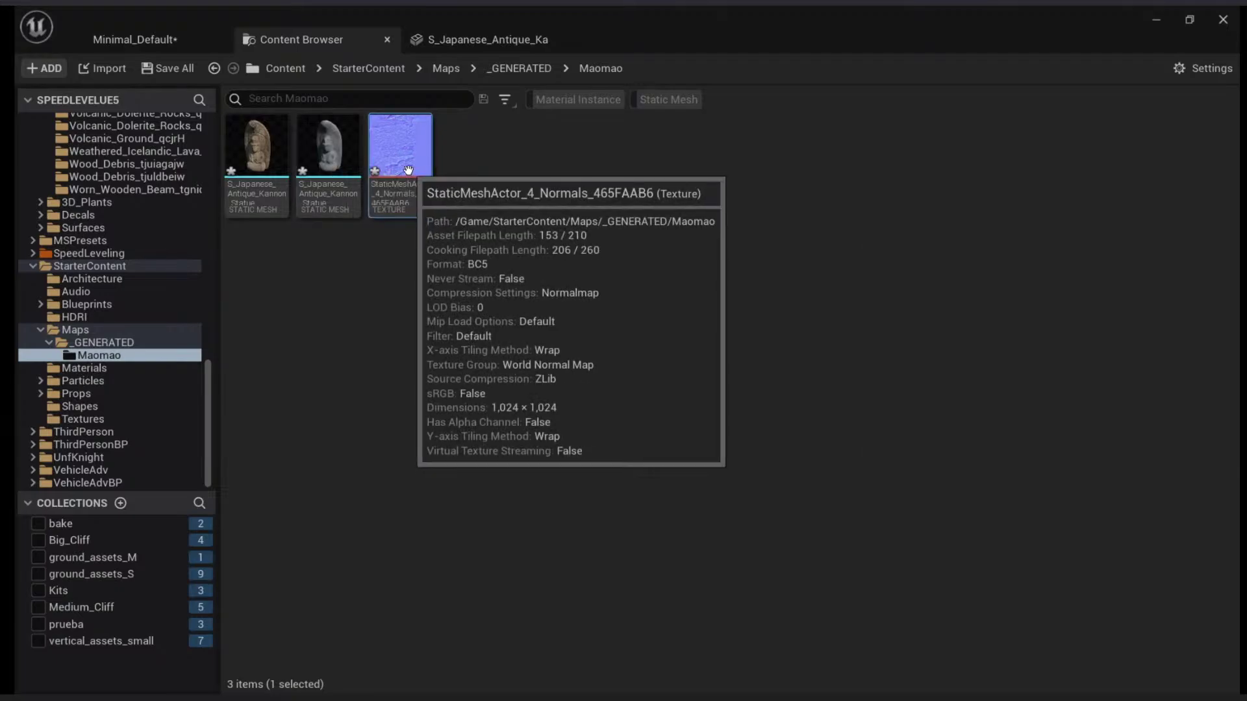
Step: Return to the Minimal_Default level and save all unsaved changes
left_click(134, 41)
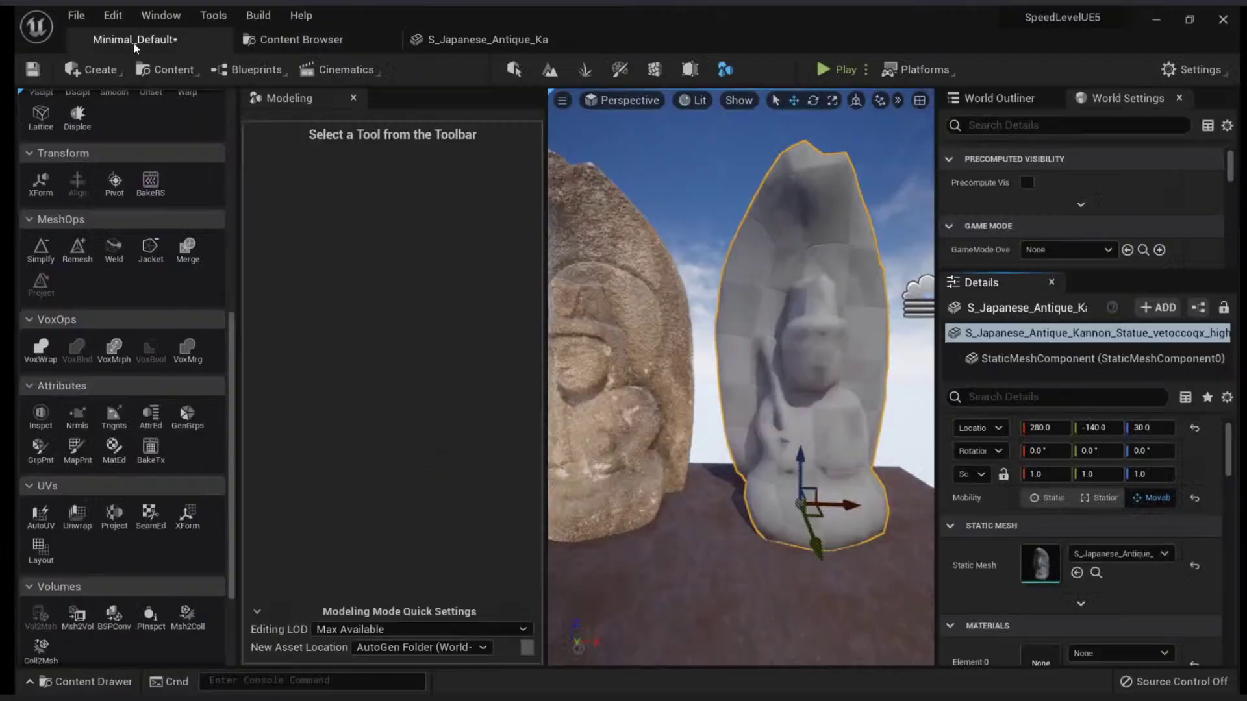
left_click(76, 15)
left_click(130, 201)
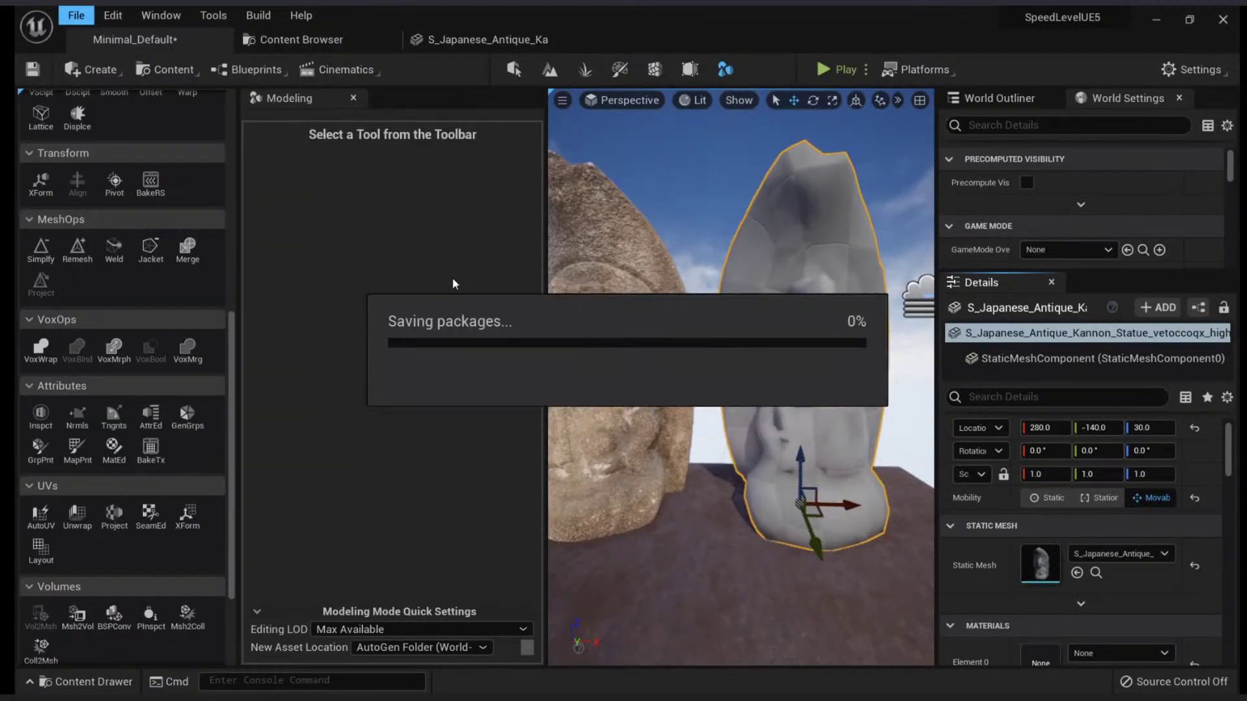
Step: Close the statue's mesh editor and place the grey low-poly statue mesh from the Maomao folder into the level
left_click(455, 42)
left_click(281, 41)
left_click(479, 35)
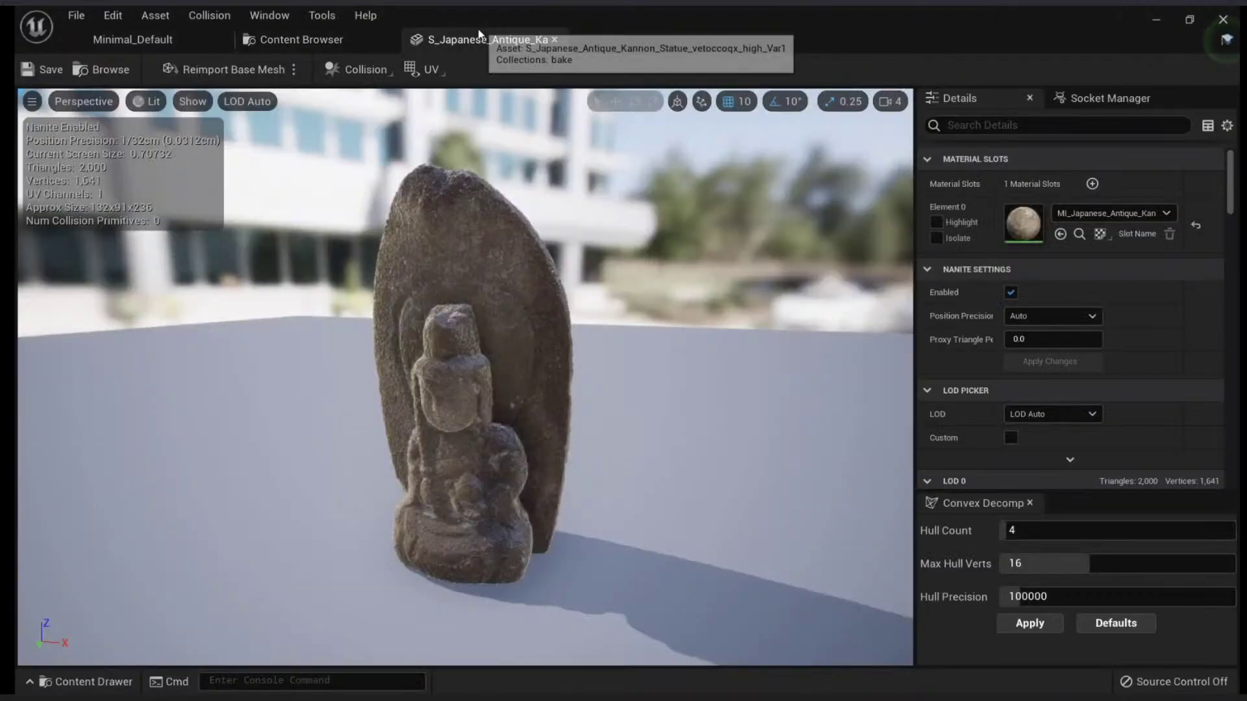
middle_click(478, 35)
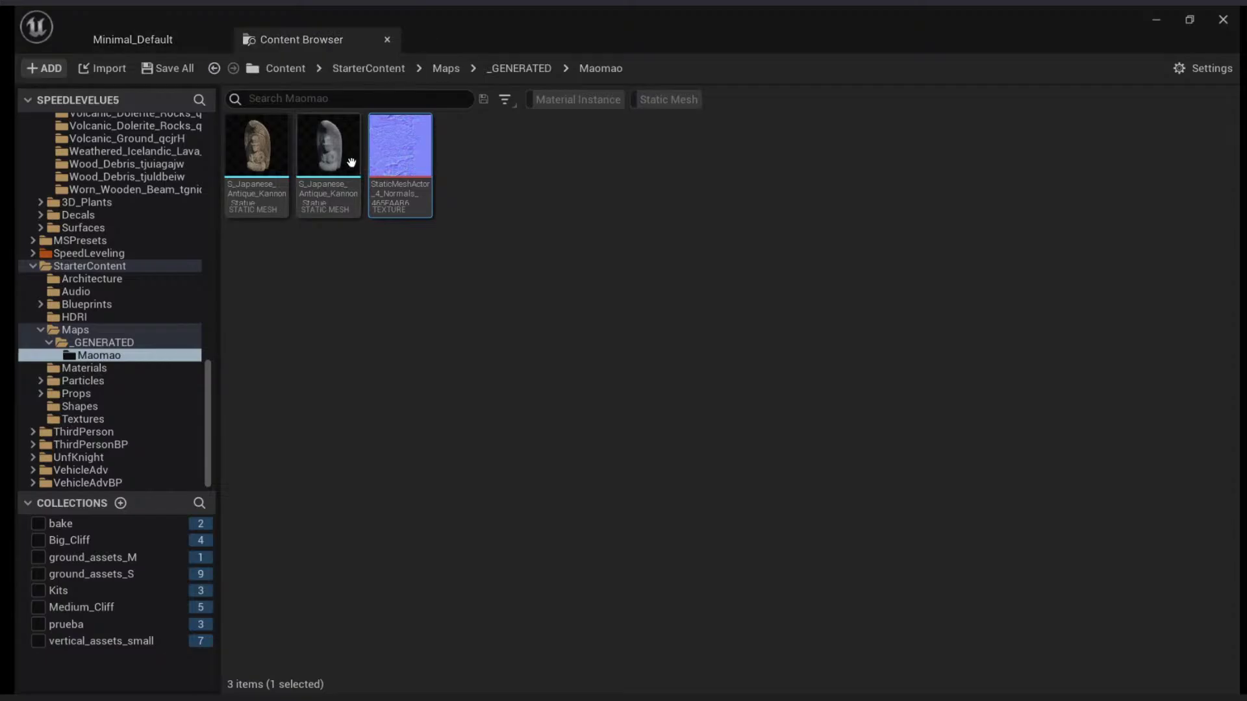
mouse_move(340, 164)
left_click_drag(340, 163, 811, 482)
scroll(1050, 580, "down", 3)
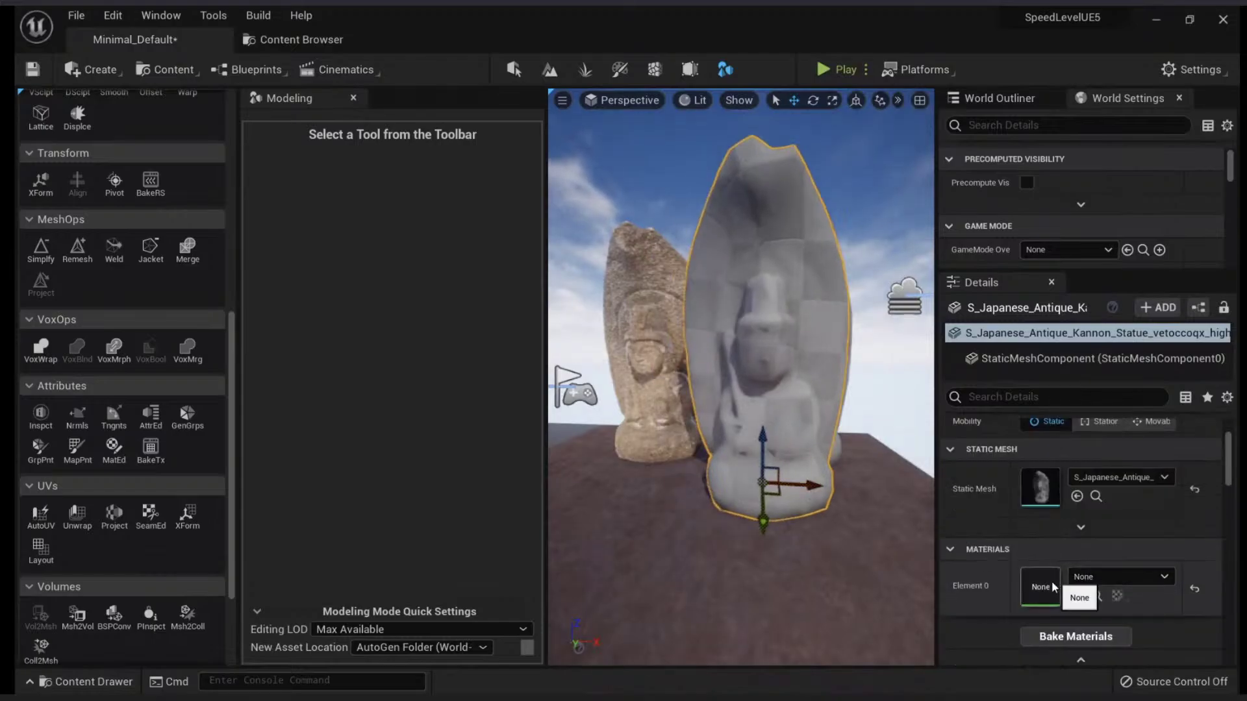
Step: Create a material with the default name in the Maomao folder and assign it to the placed statue's Element 0 slot
left_click(301, 39)
right_click(498, 282)
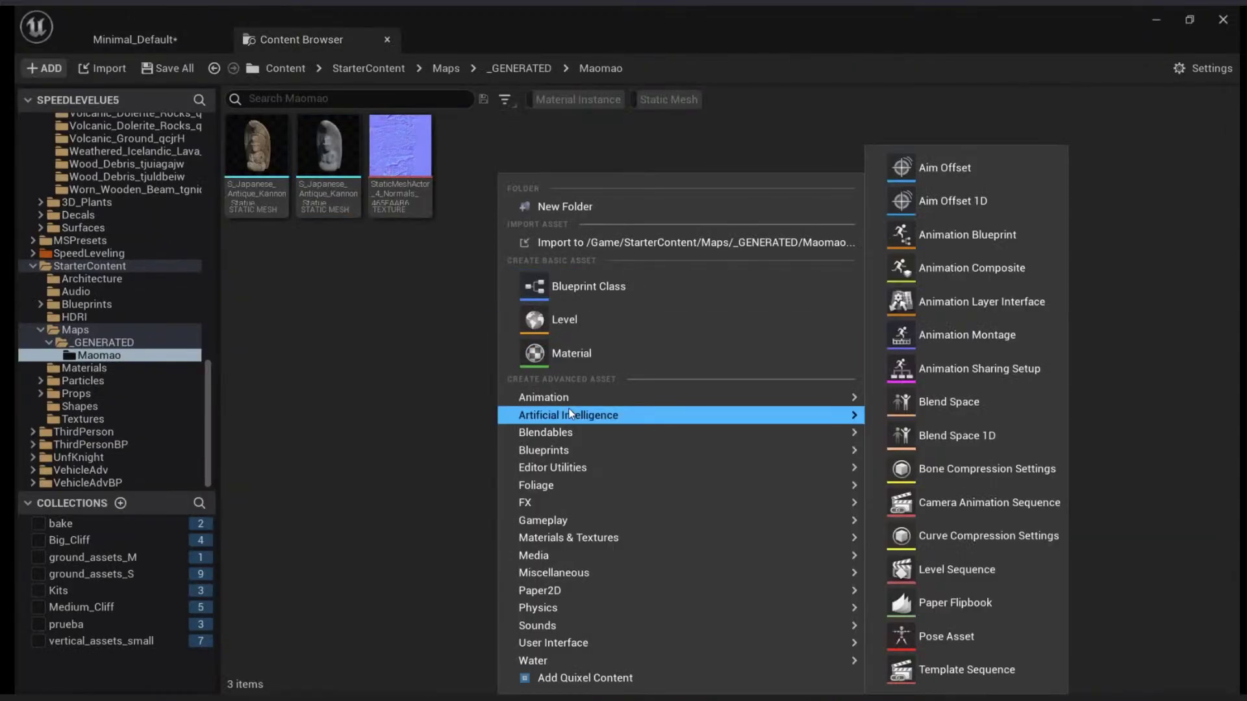
left_click(562, 352)
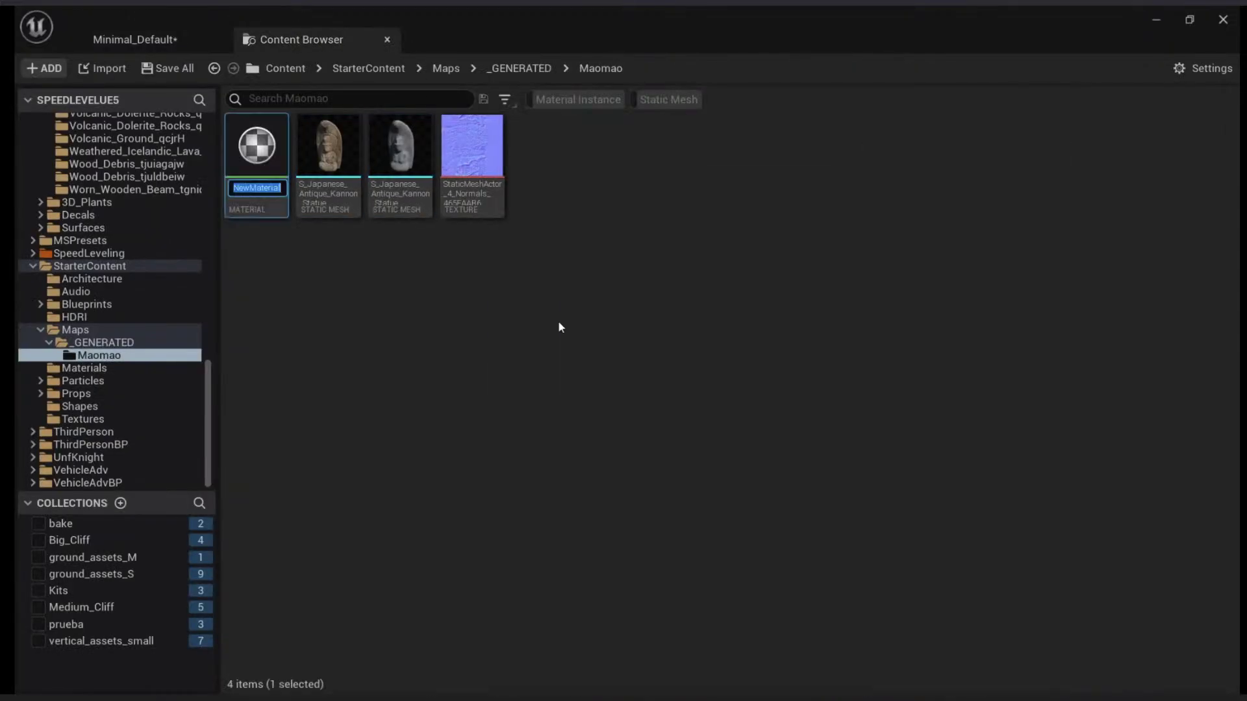
left_click(188, 45)
left_click(1077, 544)
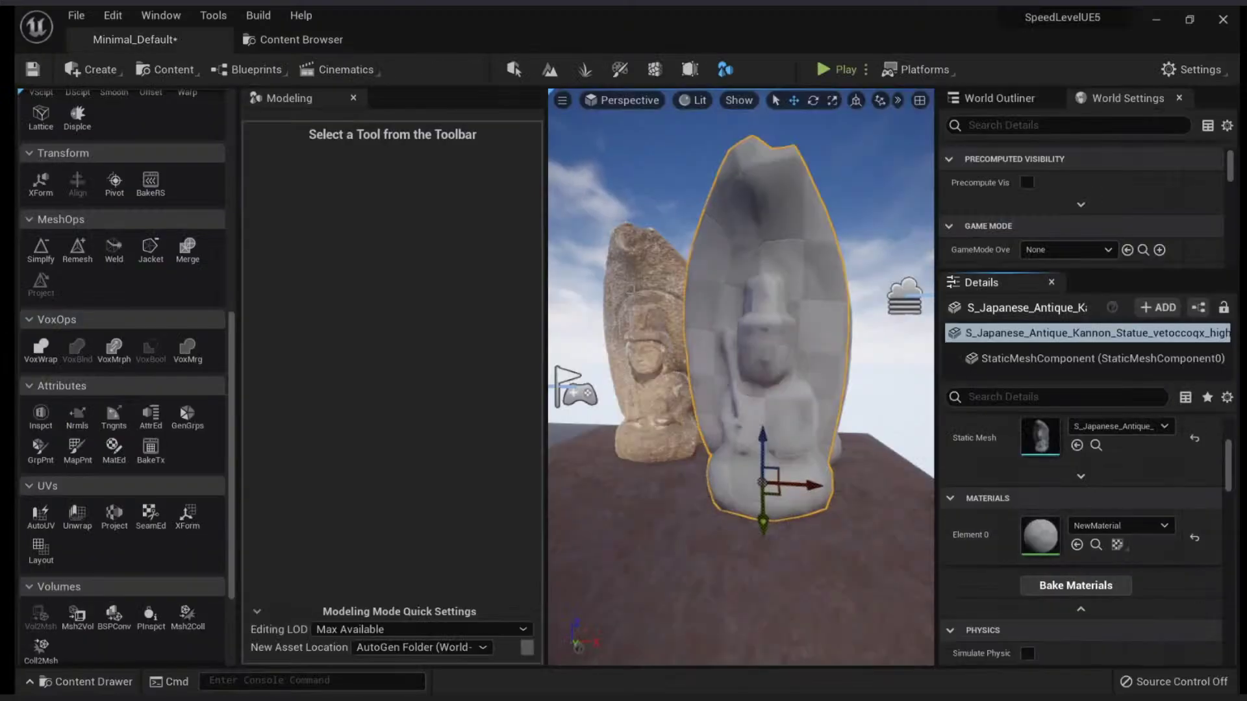
Step: Open NewMaterial, add the baked StaticMeshActor_4_Normals texture as a Texture Sample, and connect its RGB output to the Normal input
left_click(303, 38)
double_click(257, 153)
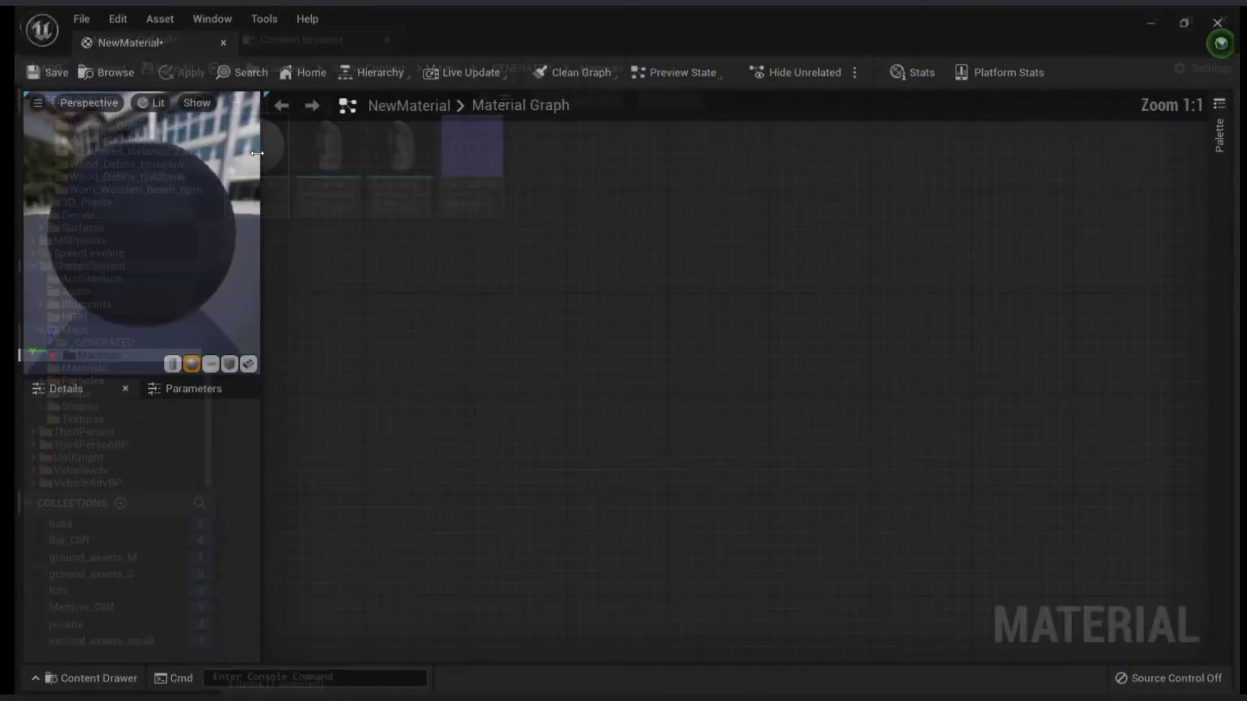
left_click(197, 28)
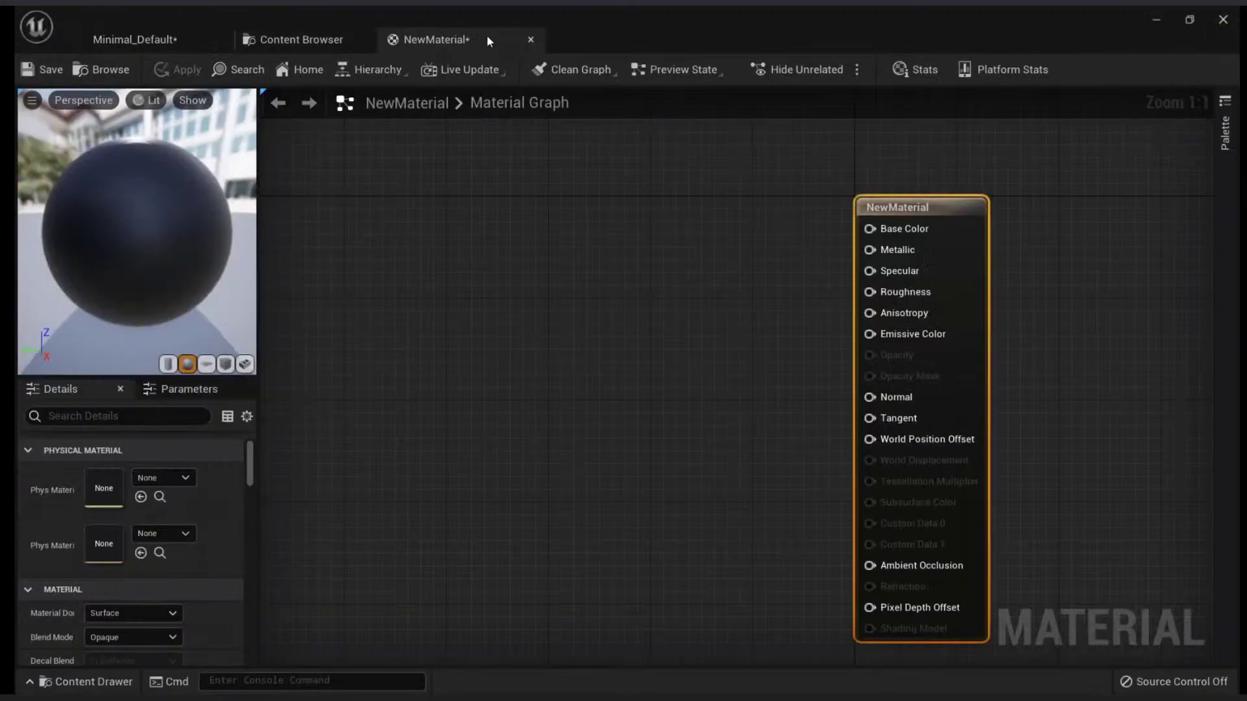
left_click(318, 38)
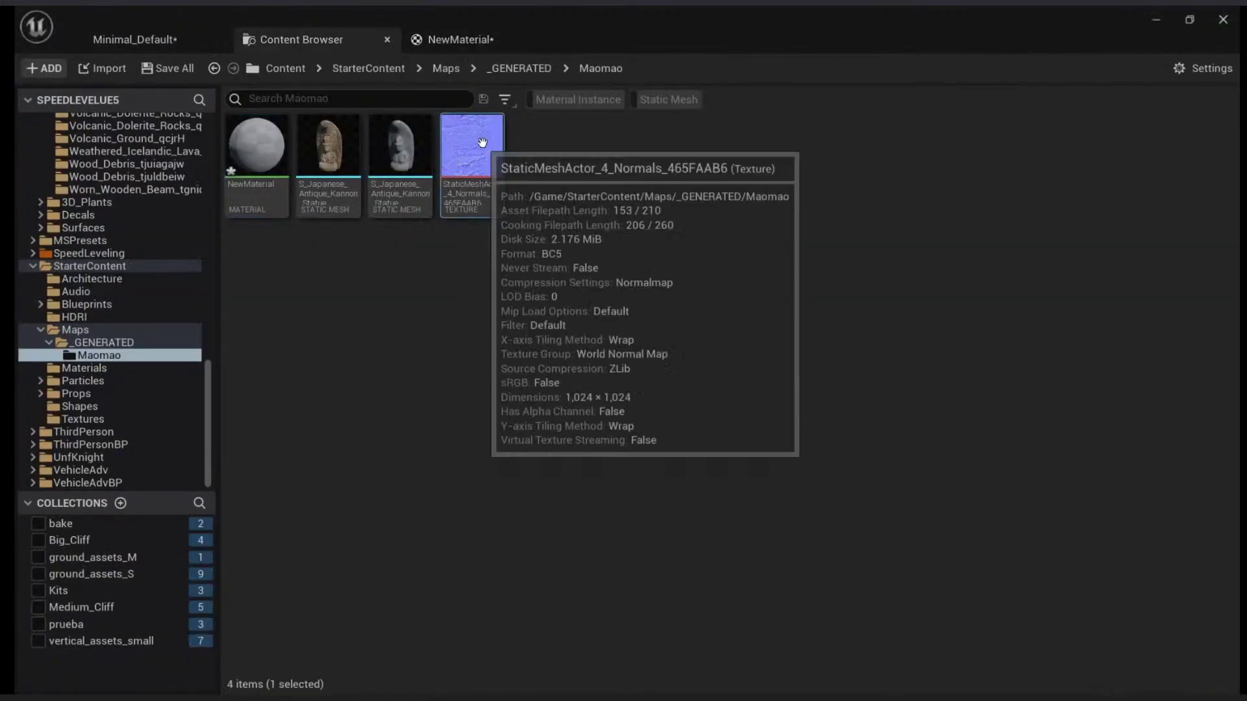
left_click_drag(476, 125, 513, 364)
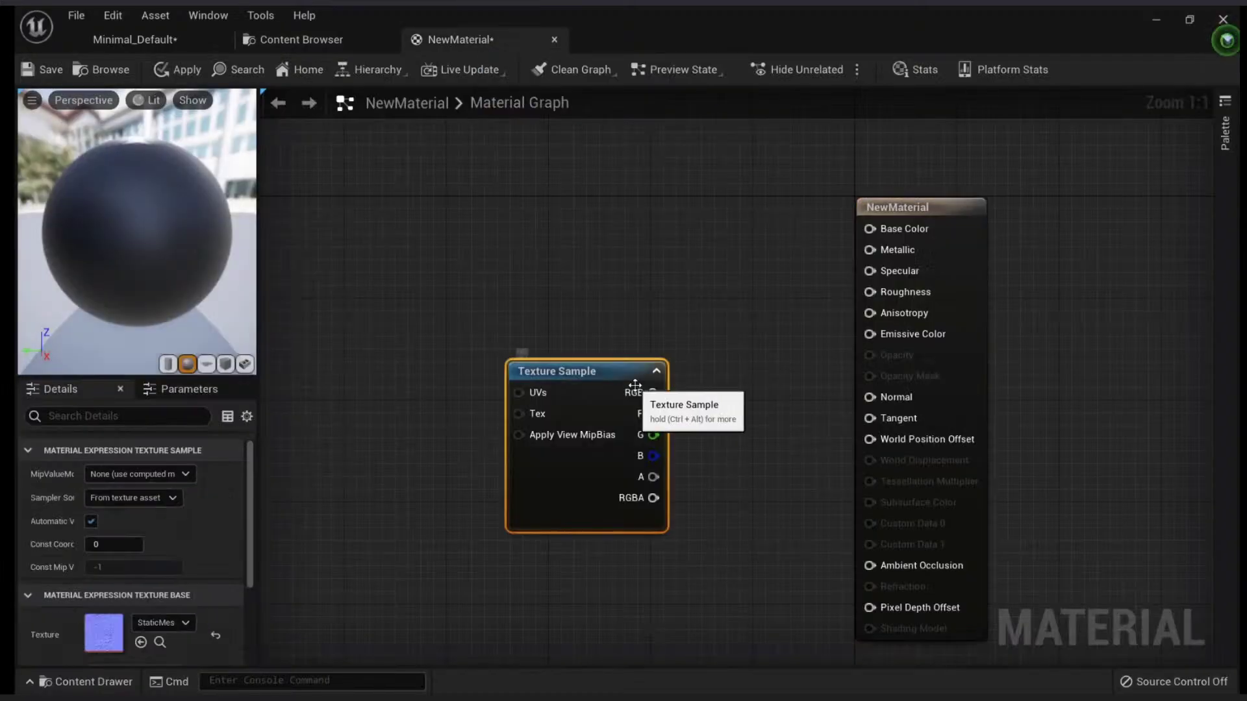
left_click_drag(653, 392, 882, 405)
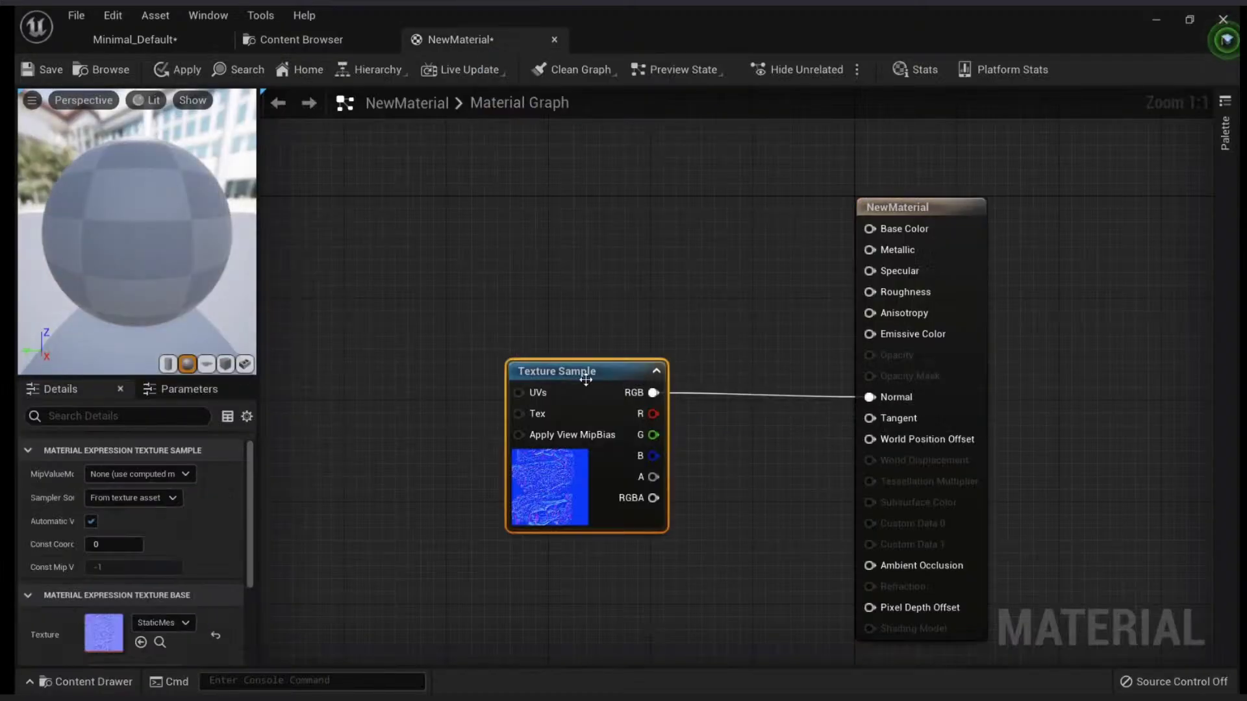
left_click_drag(582, 391, 521, 457)
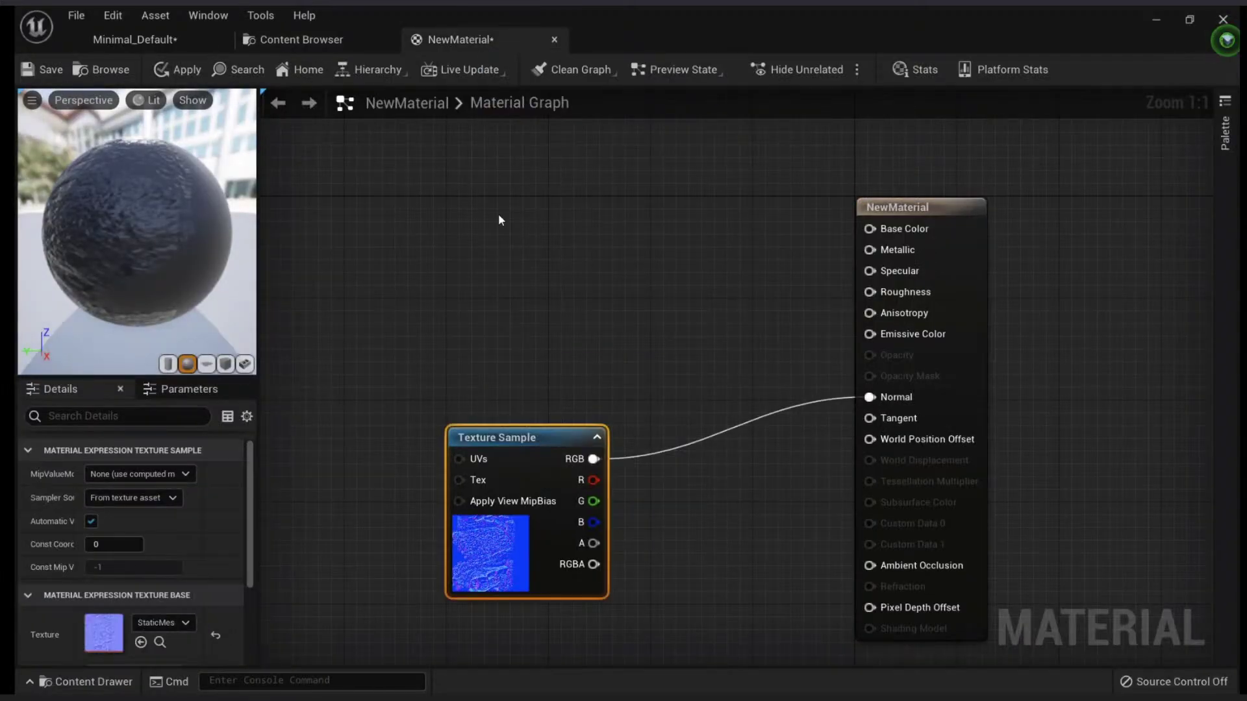
Step: Add a grey vector parameter with RGB values of 0.425, connect it to Base Color, and apply the material
right_click_drag(499, 215, 480, 280)
key("v")
left_click(524, 224)
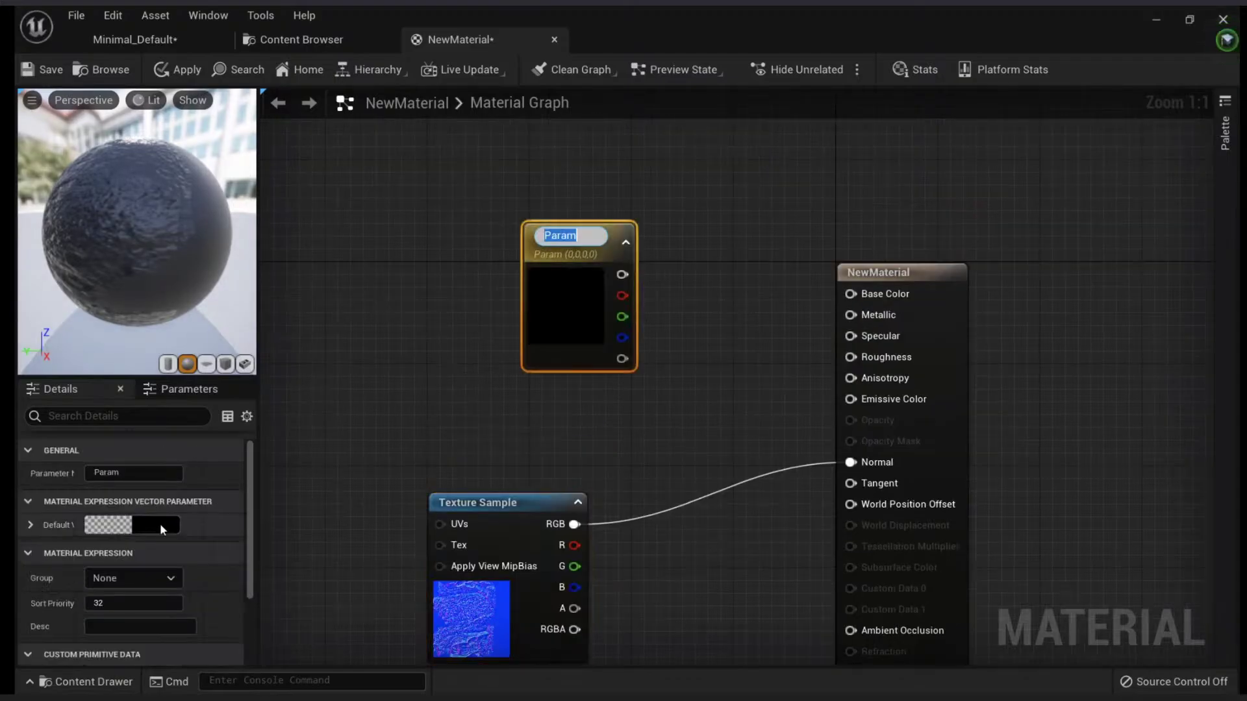
left_click(160, 523)
left_click_drag(390, 467, 390, 425)
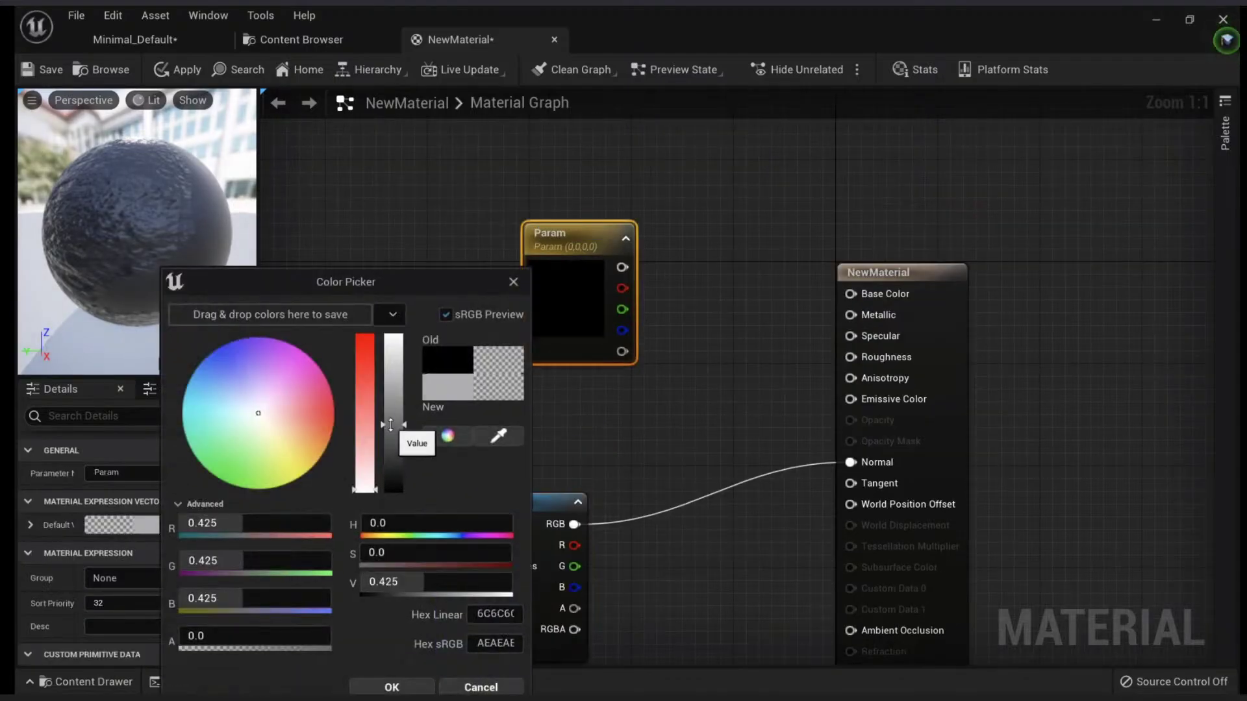
left_click(392, 687)
left_click_drag(664, 267, 850, 294)
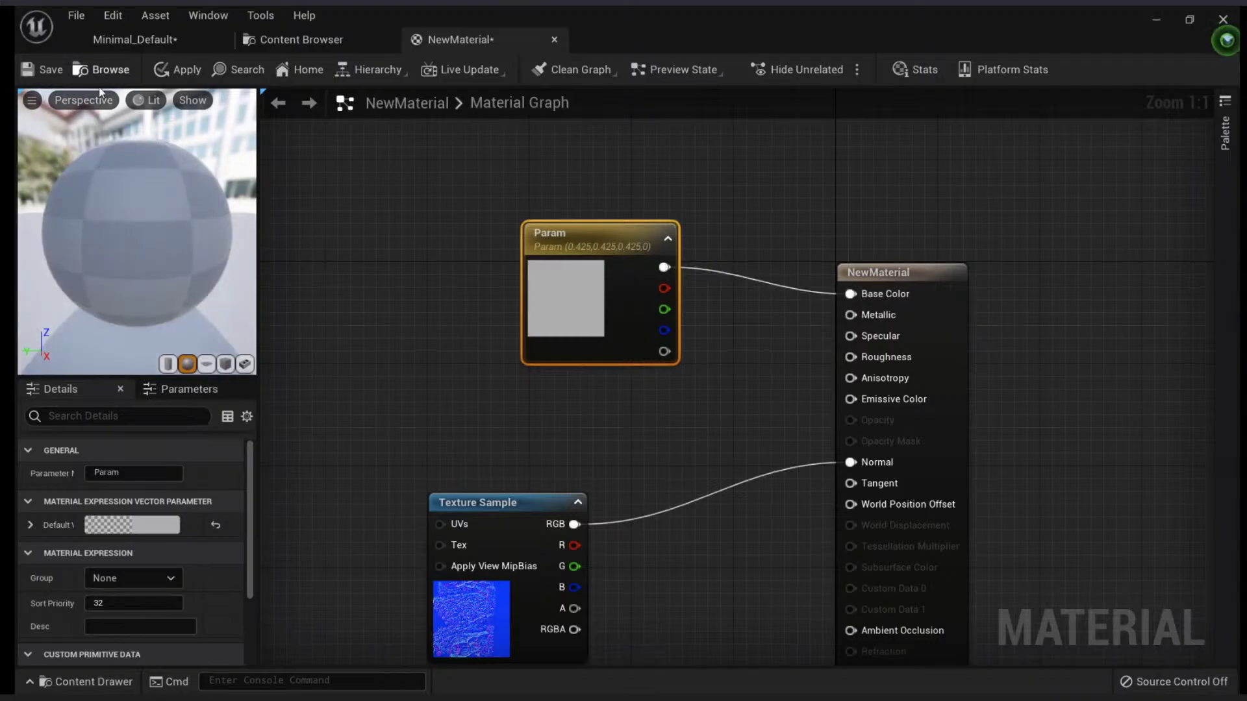
left_click(170, 68)
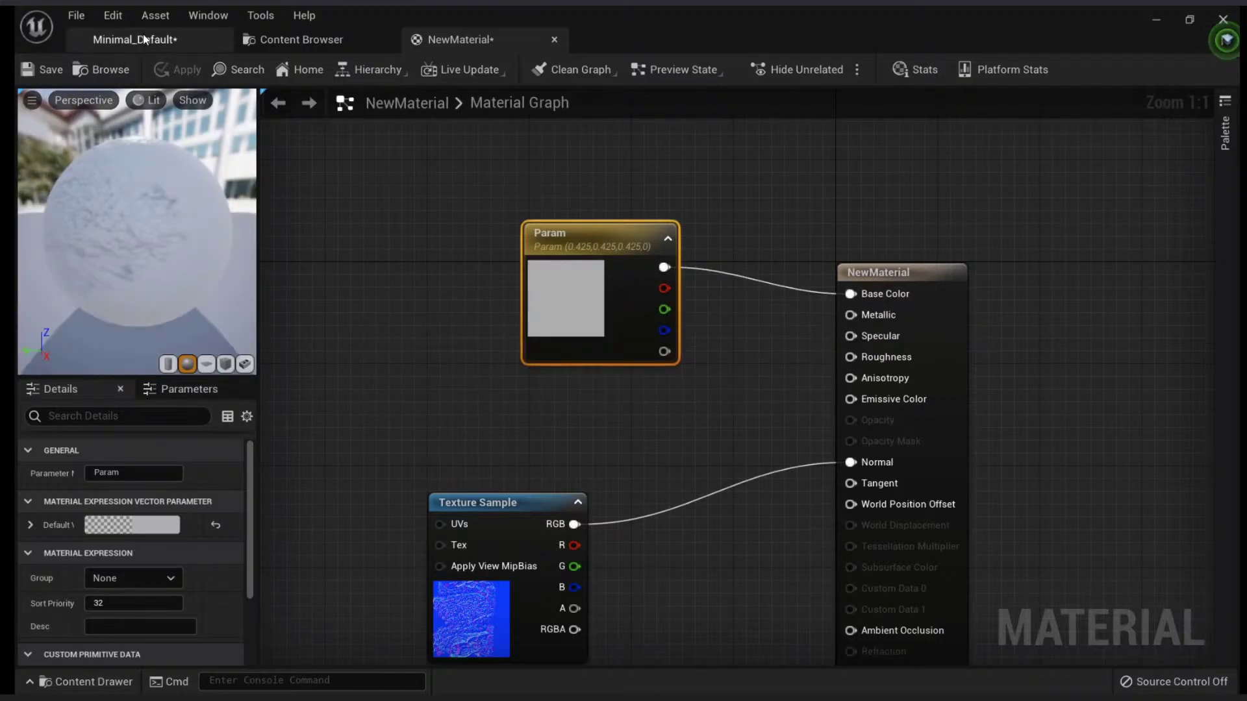
Step: Return to the Minimal_Default level, delete the old low-poly statue overlapping the new one, and clear the selection
left_click(145, 40)
right_click_drag(742, 403, 772, 396)
left_click(730, 432)
key("Delete")
left_click(687, 479)
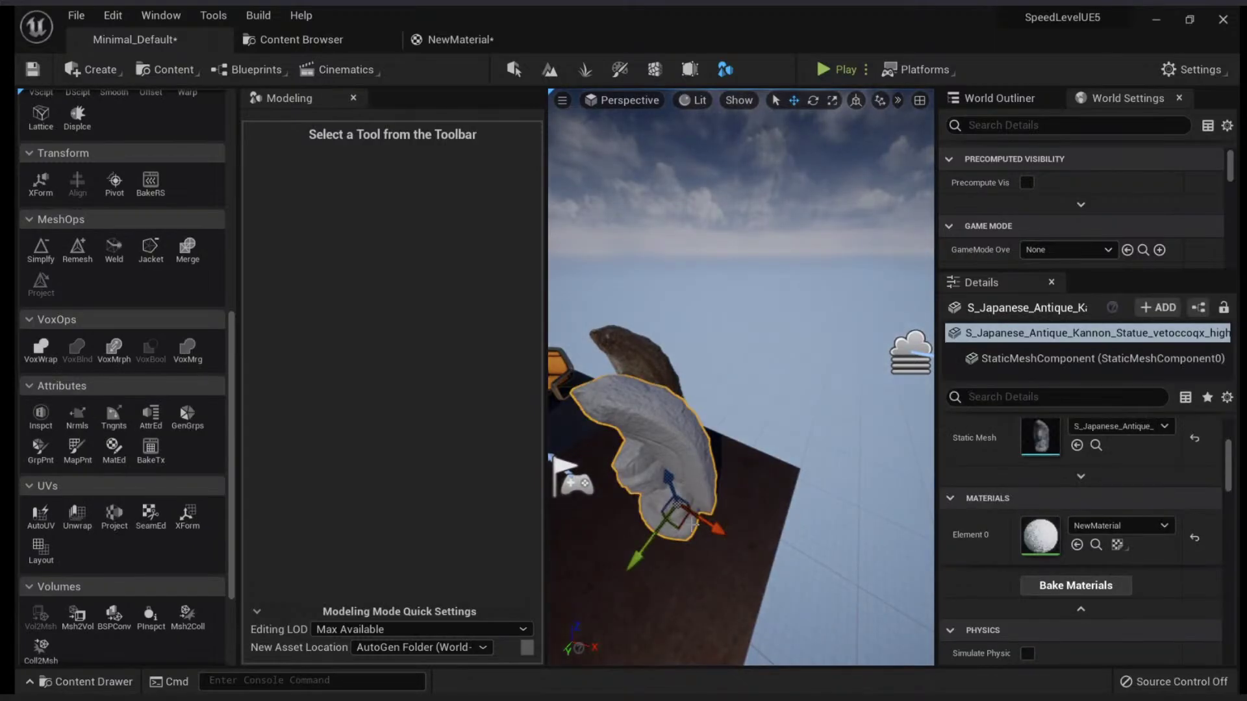
left_click_drag(678, 525, 738, 477)
key("Escape")
Step: Compare both statues in unlit, wireframe and lit view modes
right_click_drag(739, 476, 658, 415)
key("alt+3")
key("alt+2")
key("alt+4")
Step: Disable Nanite on the original statue's mesh, apply the change, and return to the level
left_click(659, 414)
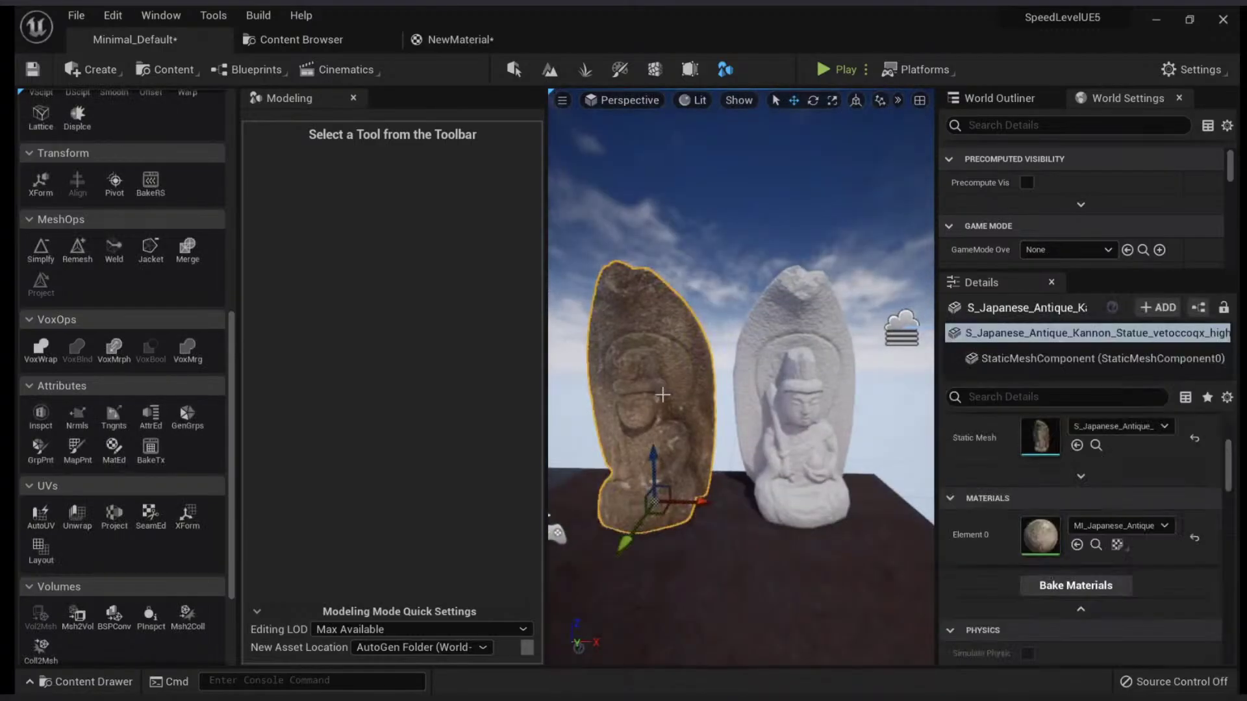
double_click(1037, 439)
left_click(1011, 291)
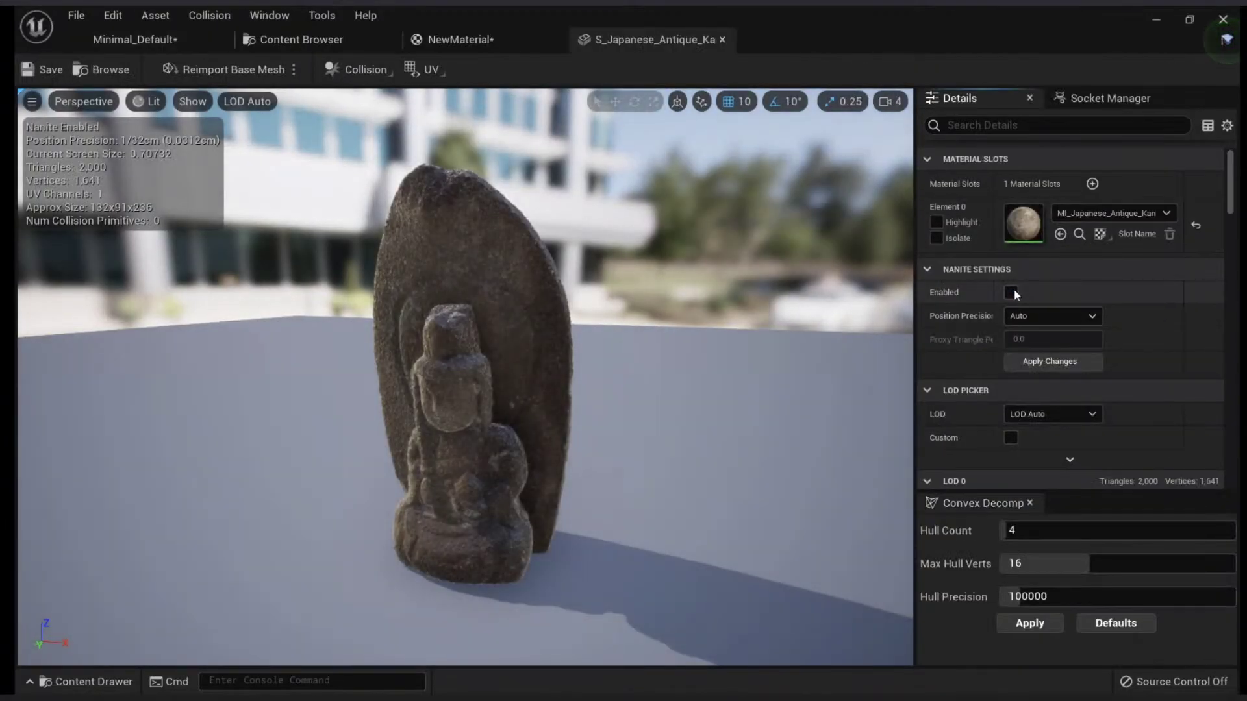
left_click(1062, 364)
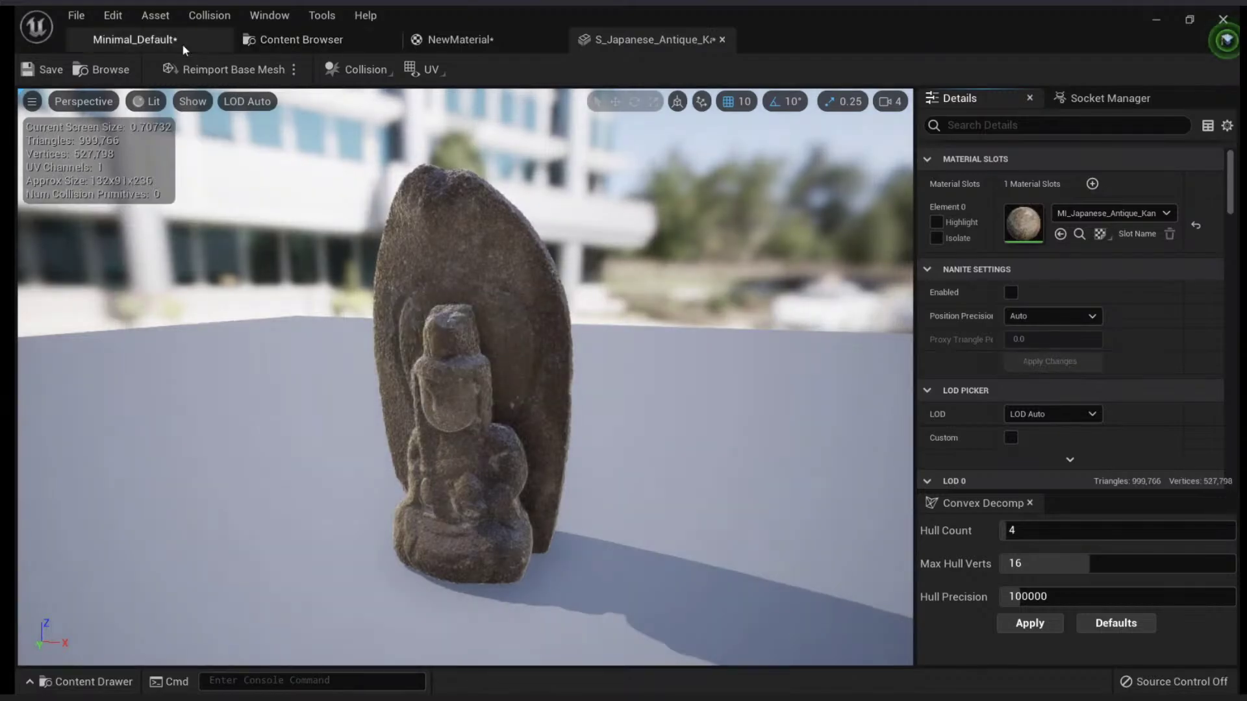
left_click(179, 42)
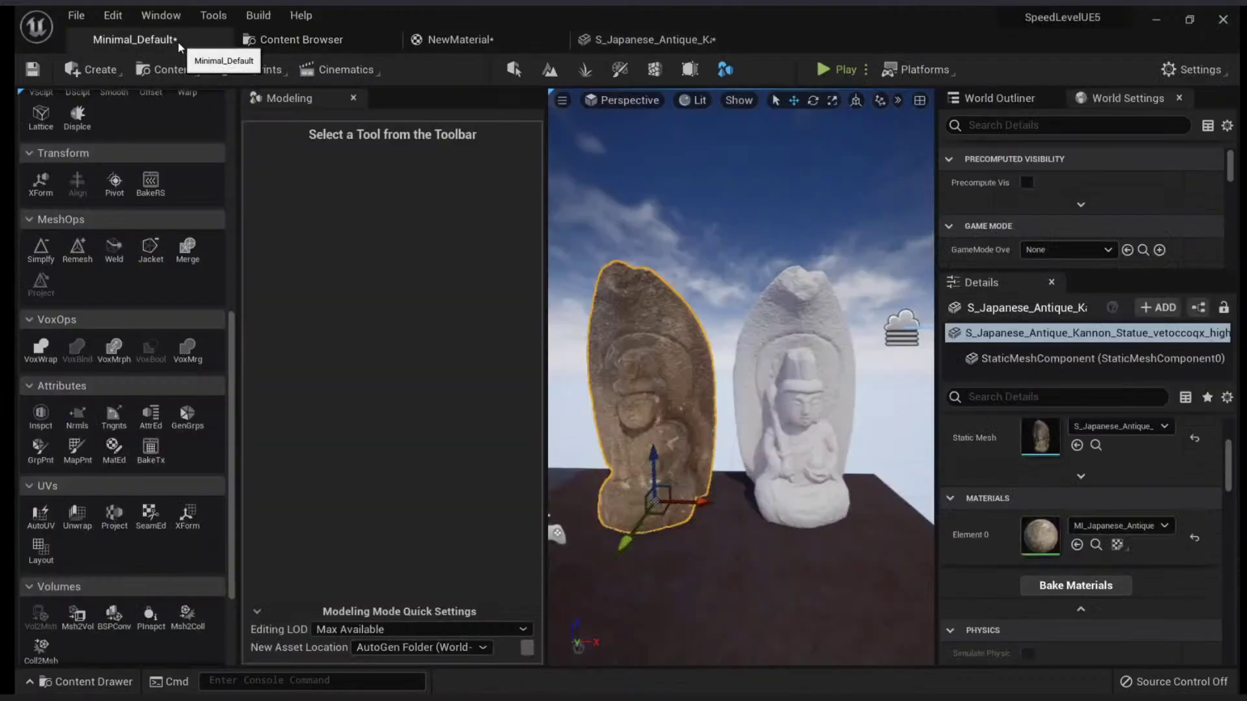
Step: Compare the non-Nanite original's mesh density with the low-poly statue in wireframe, and restore the lit view
scroll(682, 406, "up", 2)
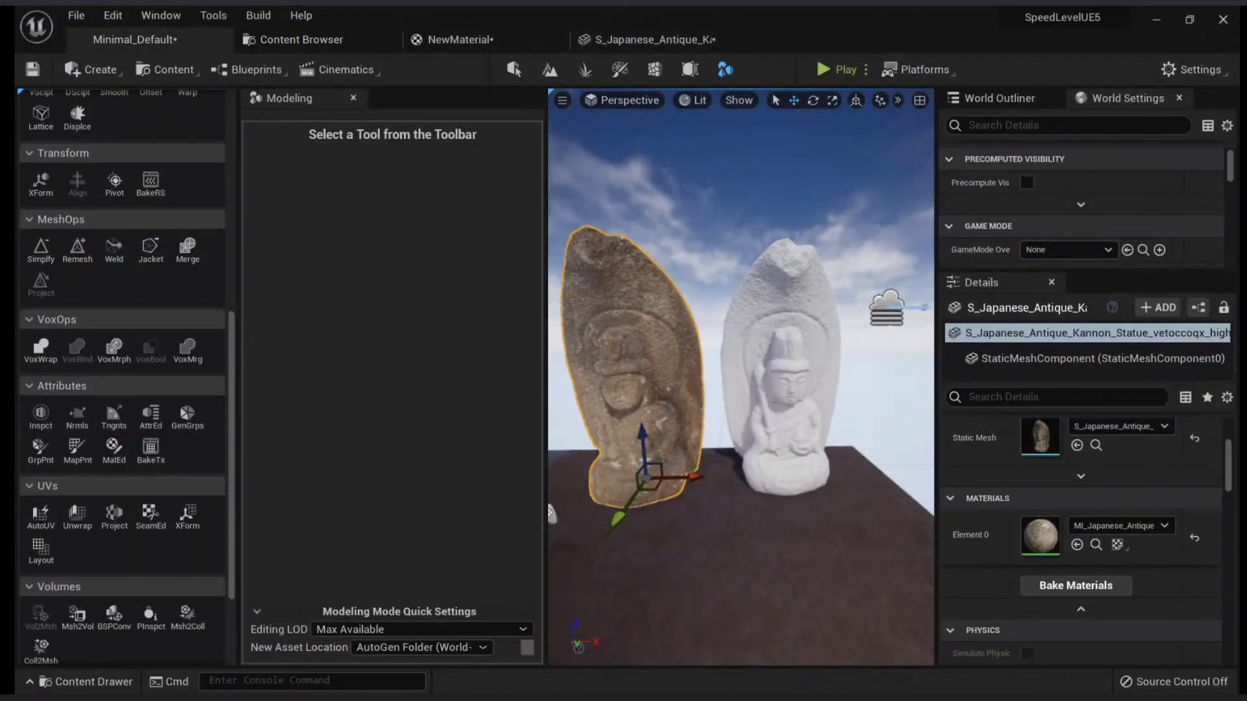
key("alt+3")
key("alt+2")
left_click_drag(680, 404, 617, 402)
left_click_drag(723, 437, 796, 389)
key("alt+4")
mouse_move(723, 437)
right_mouse_down()
mouse_move(704, 461)
mouse_move(727, 441)
right_mouse_up()
scroll(1057, 551, "up", 3)
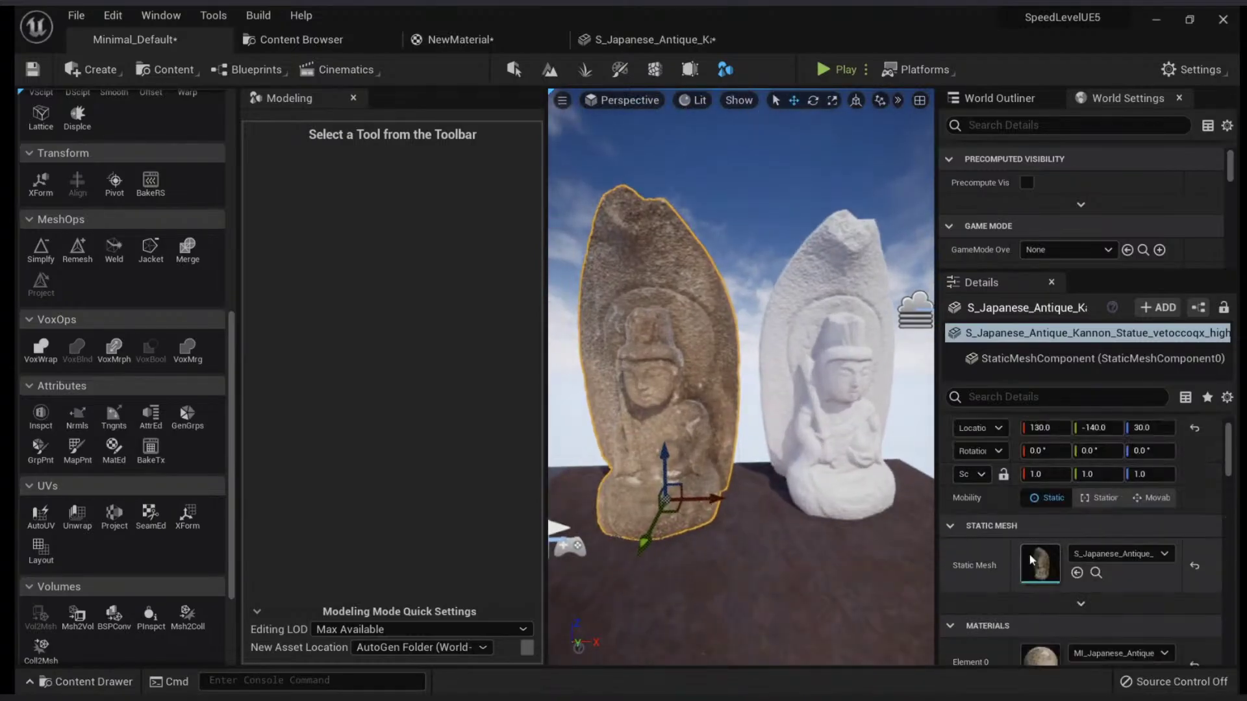
Step: Re-enable Nanite on the original statue's mesh, apply the change, close its editor, and return to the level
double_click(1033, 556)
left_click(1011, 292)
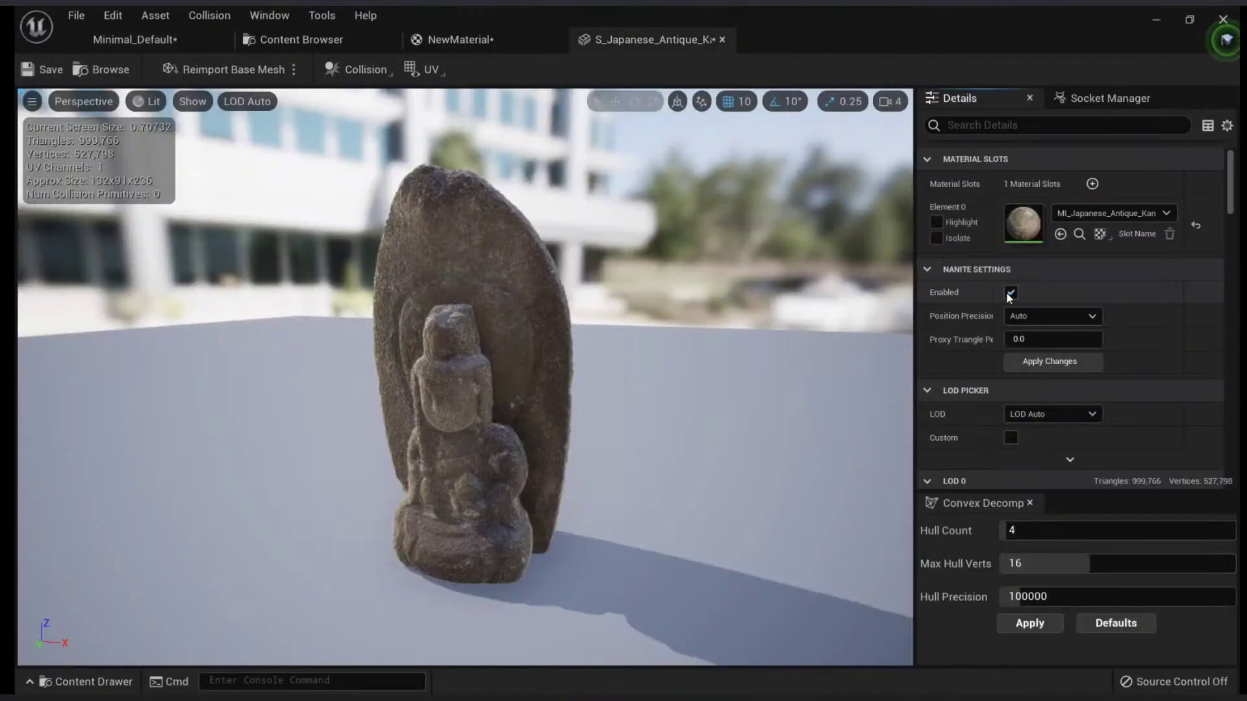
left_click(1050, 367)
left_click(722, 39)
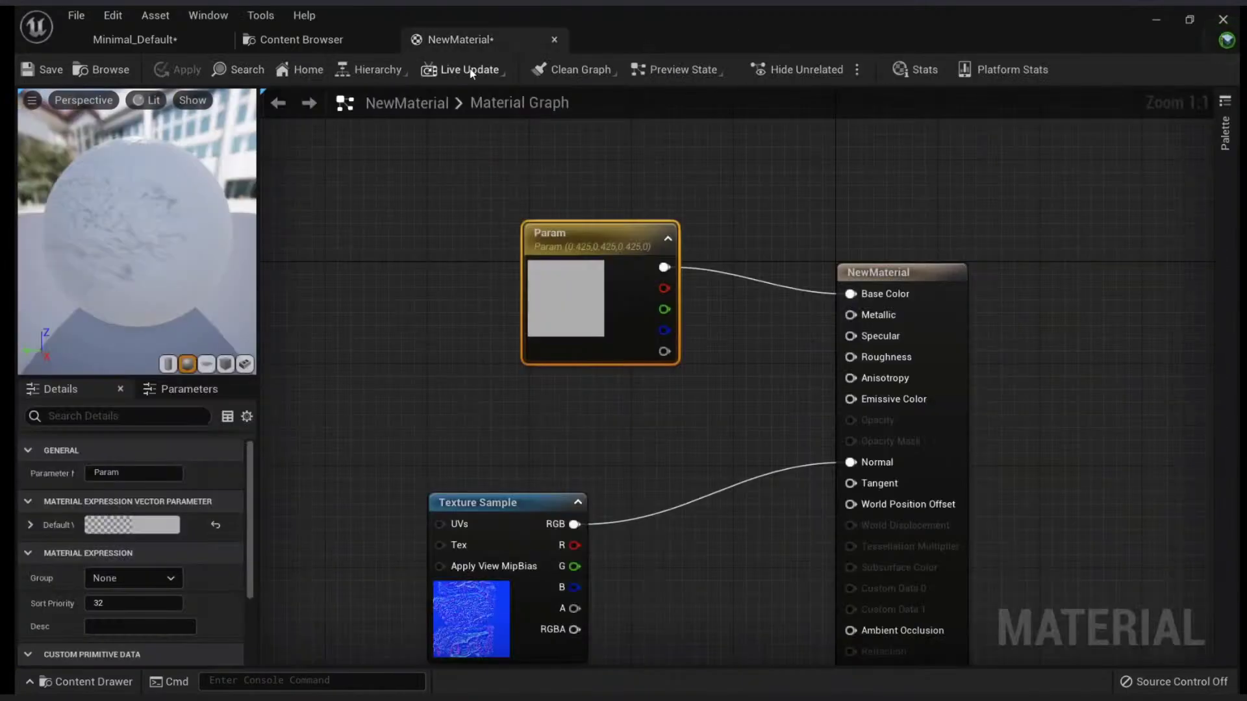
left_click(147, 42)
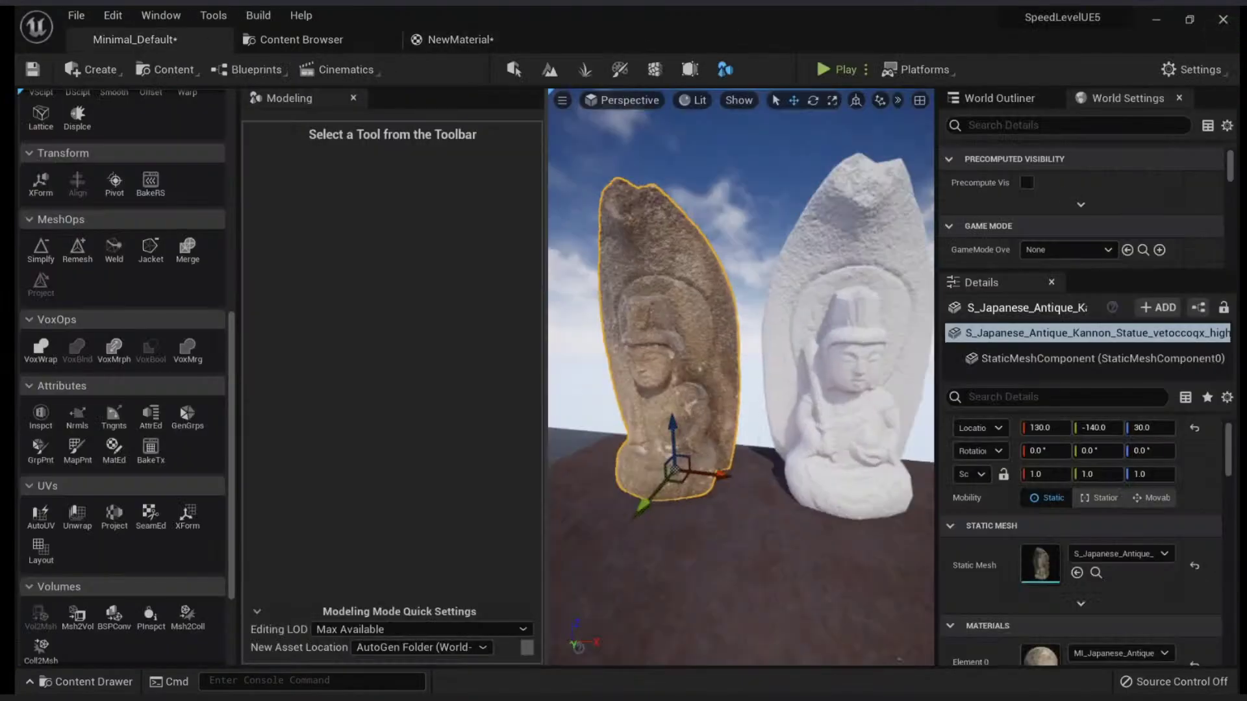
Step: Select the low-poly statue, inspect its topology up close in wireframe, and switch back to lit view
left_click(793, 395)
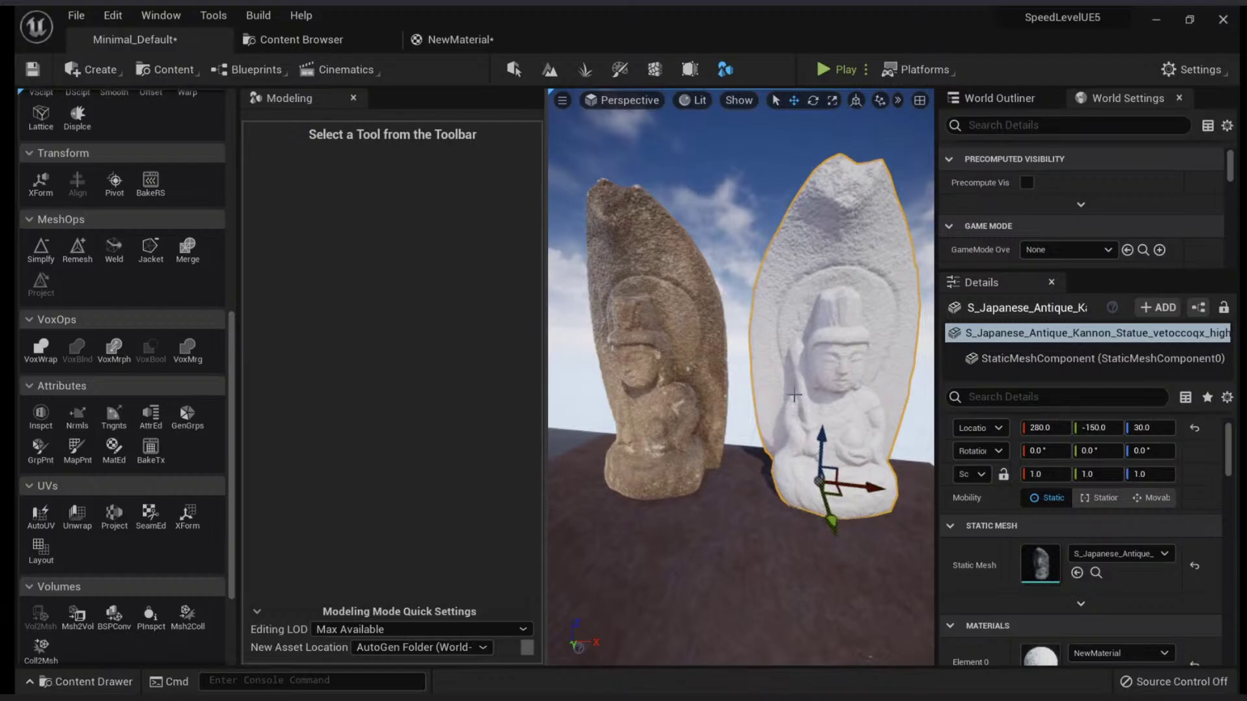
scroll(793, 395, "up", 8)
key("alt+2")
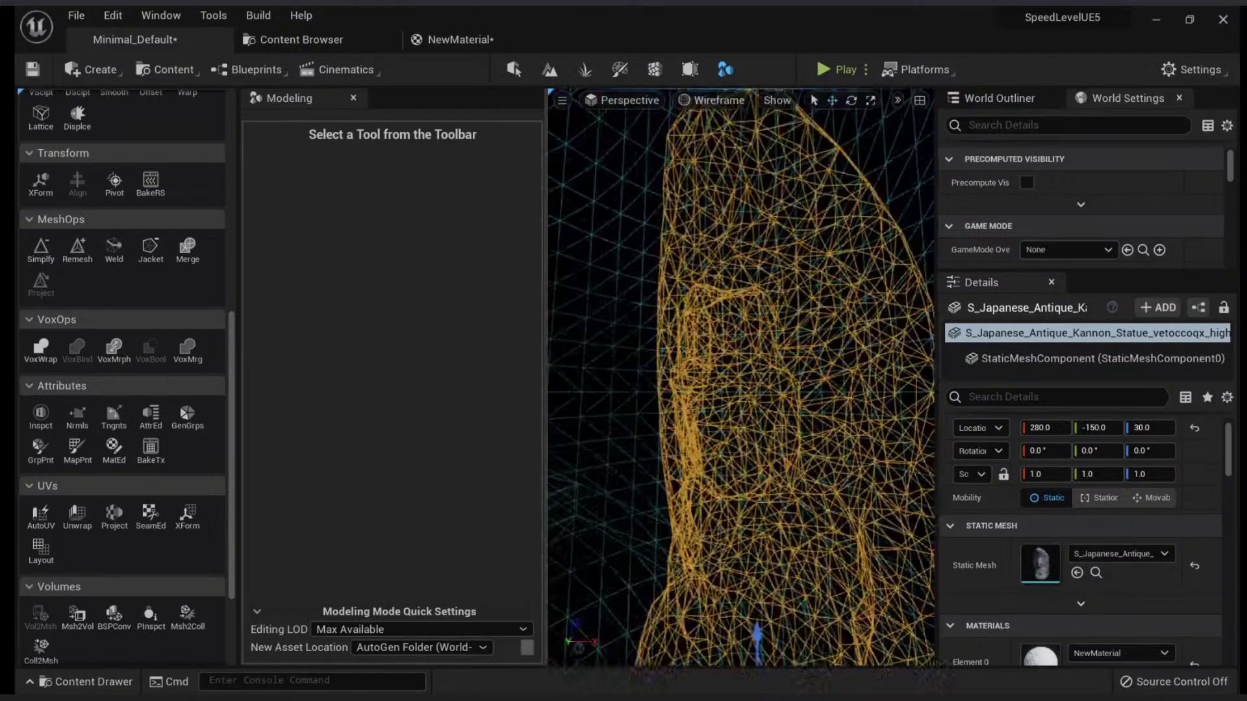
key("alt+4")
right_click_drag(793, 394, 805, 392)
scroll(141, 469, "down", 3)
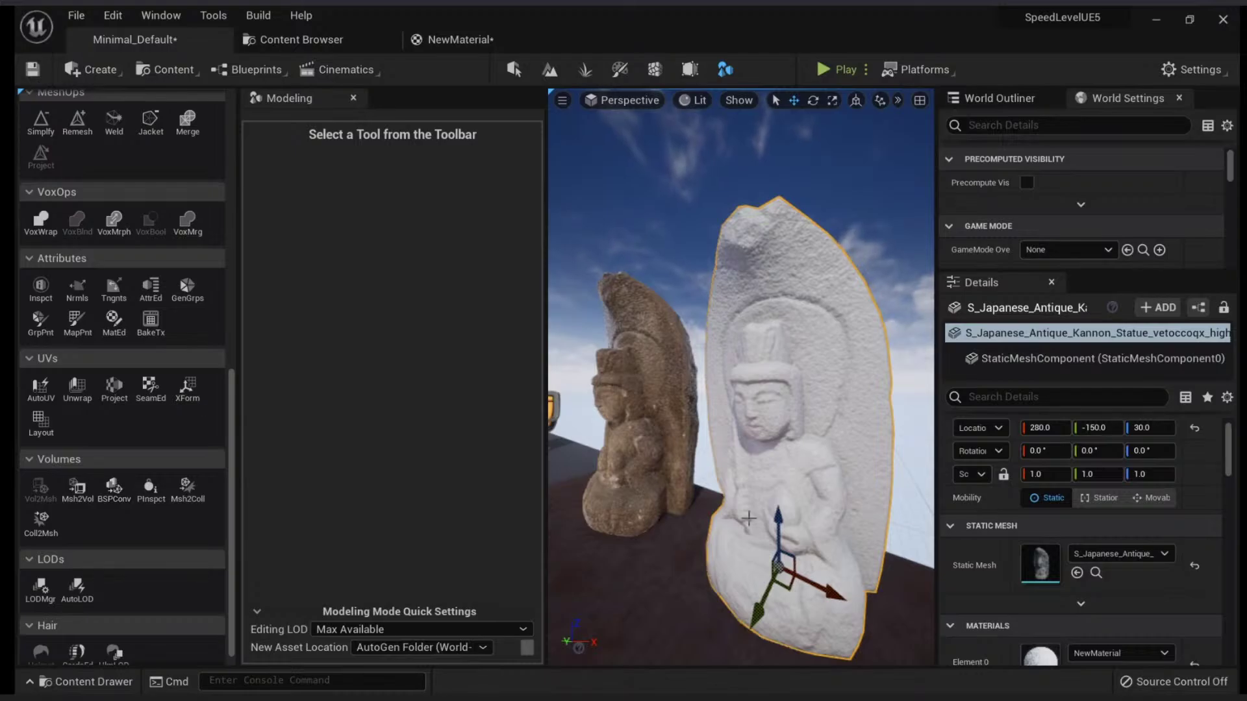
Step: Compare the low-poly statue with the original from several angles, cycling through unlit, wireframe and lit views
right_click_drag(737, 453, 844, 457)
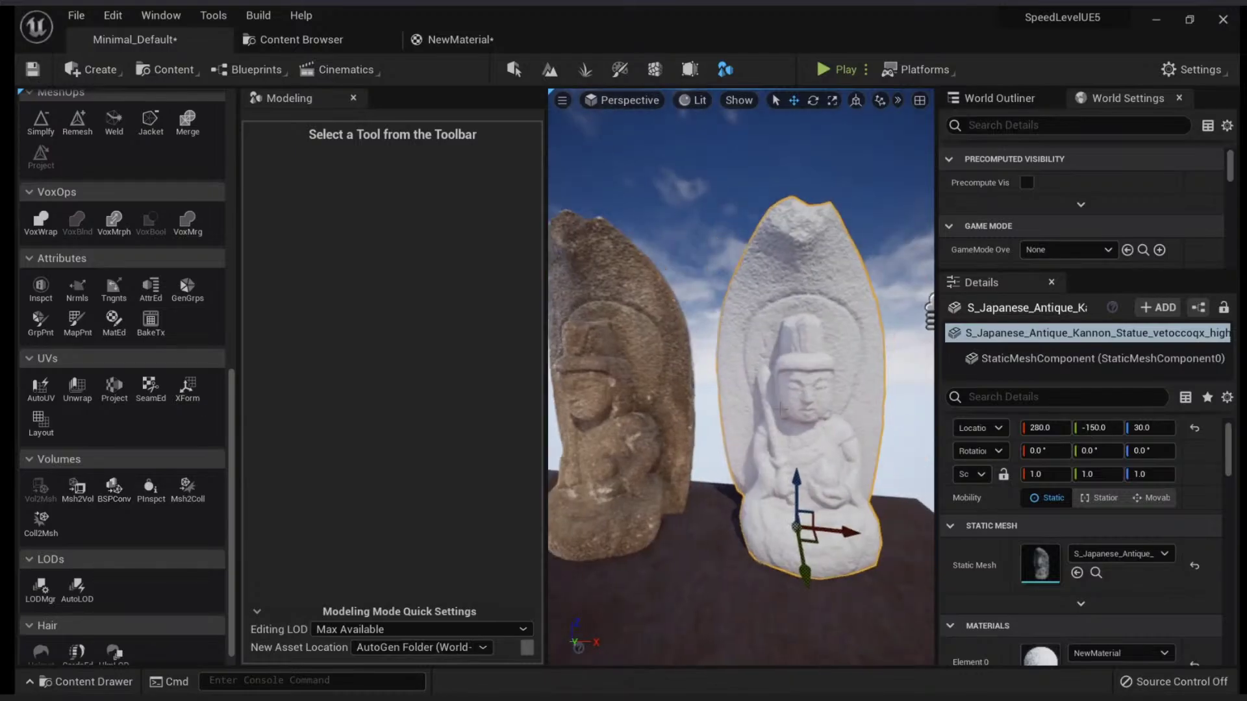
left_click(678, 398)
left_click(812, 388)
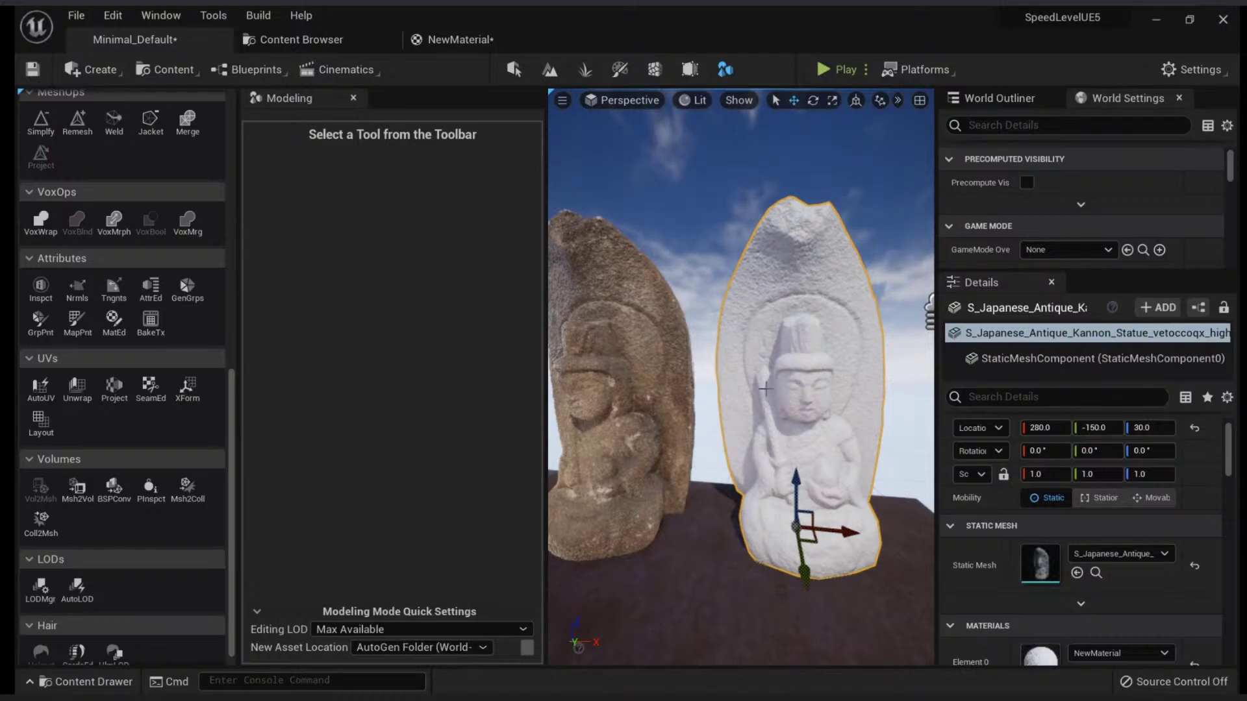
right_click_drag(767, 388, 844, 390)
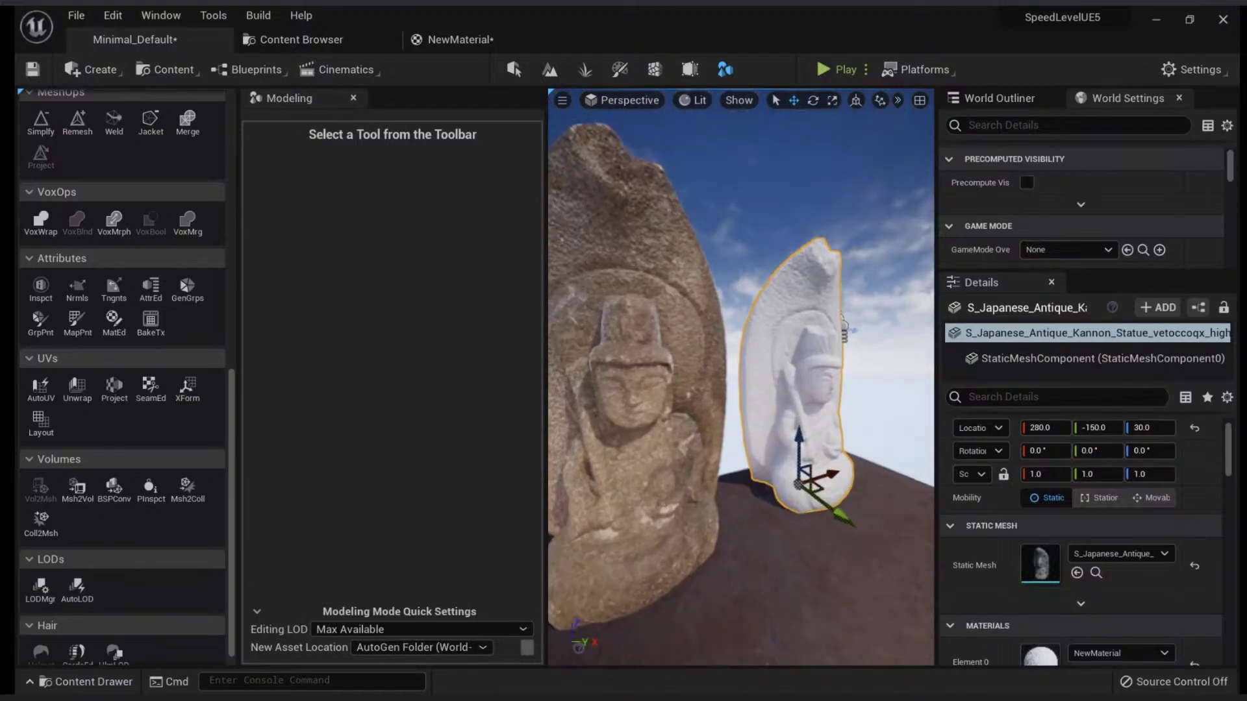
key("alt+3")
key("alt+2")
key("alt+4")
right_click_drag(765, 386, 705, 387)
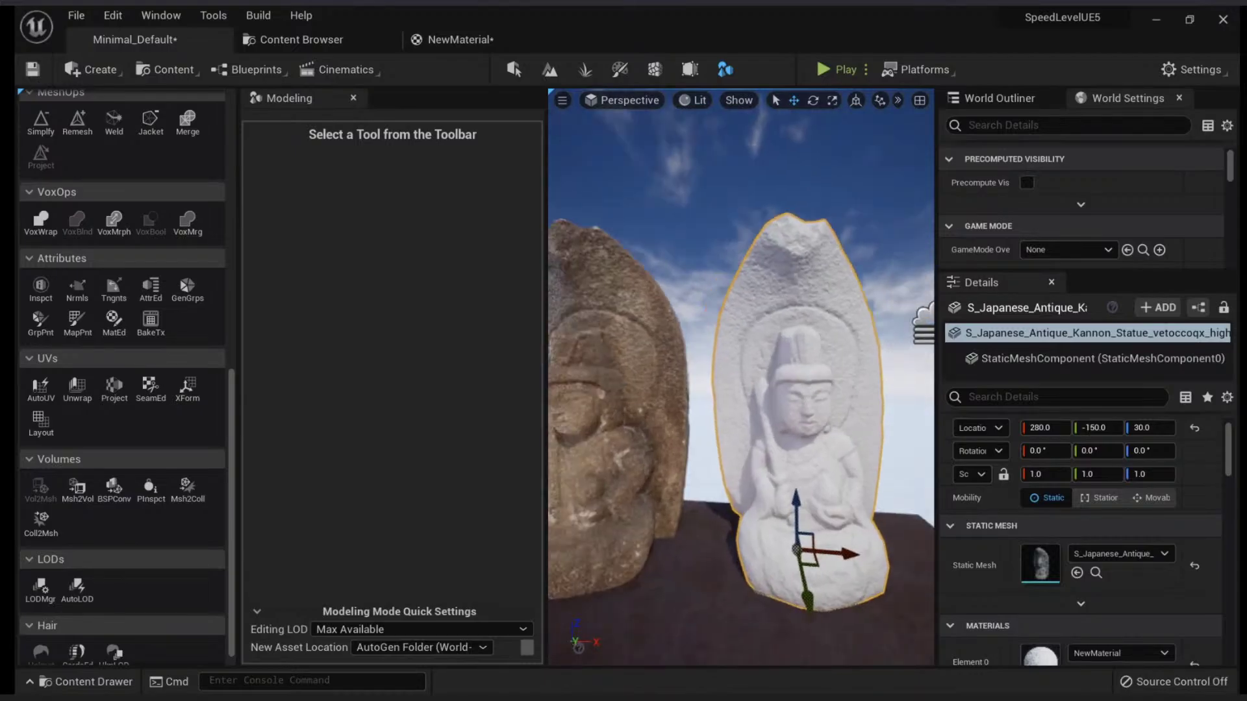
Step: Examine the baked normal detail on the low-poly statue from the front and side in lit view
key("s")
right_click_drag(787, 417, 787, 417)
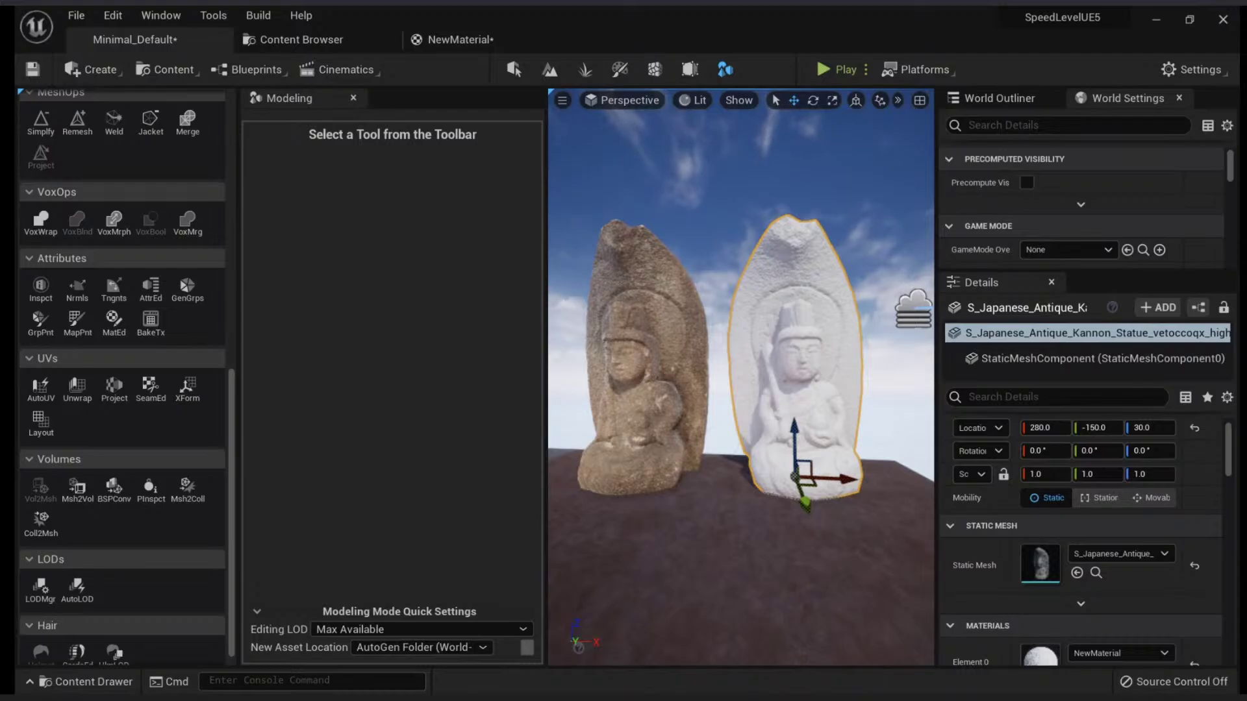
right_click_drag(787, 417, 828, 420)
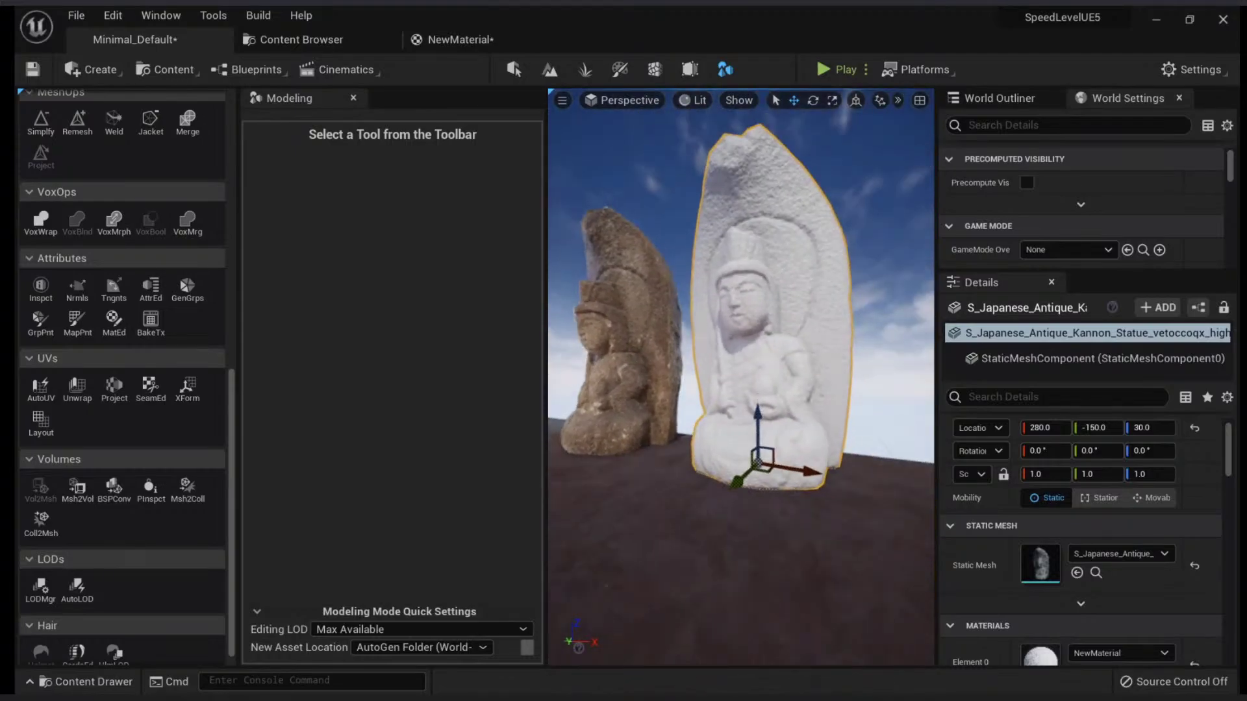
left_click_drag(799, 393, 798, 408, "alt")
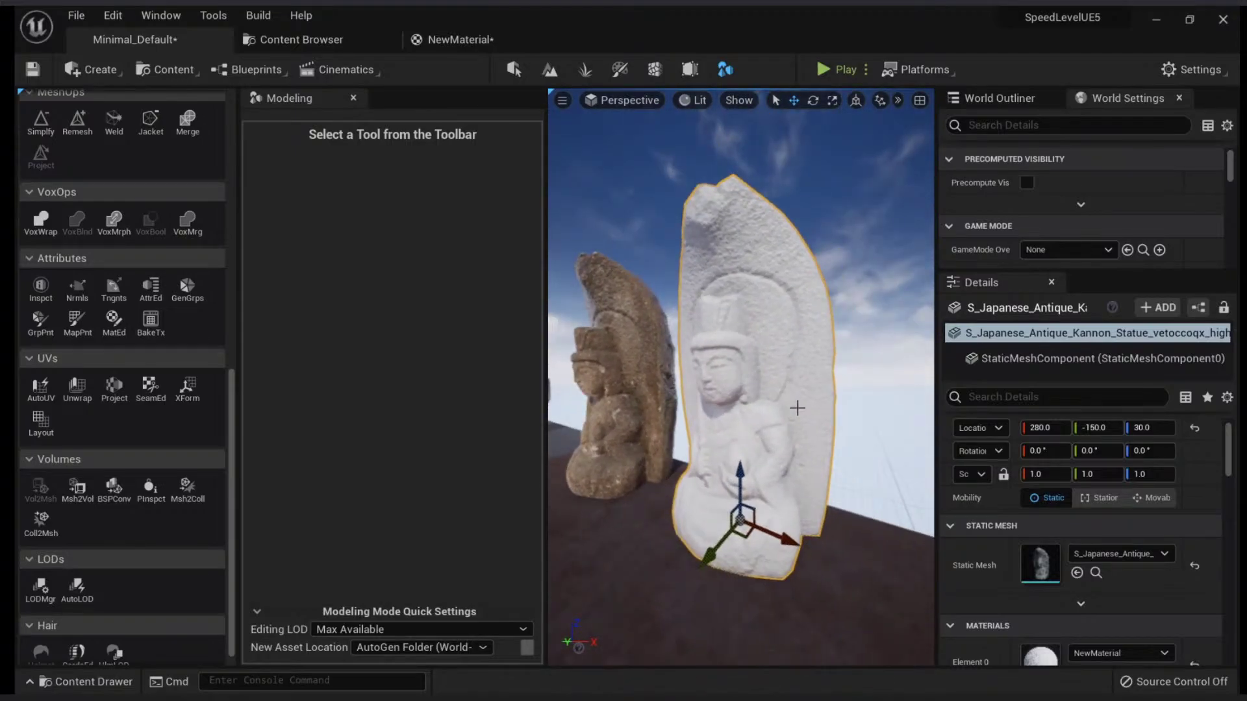
key("Escape")
left_click(747, 403)
right_click_drag(746, 403, 774, 399)
key("e")
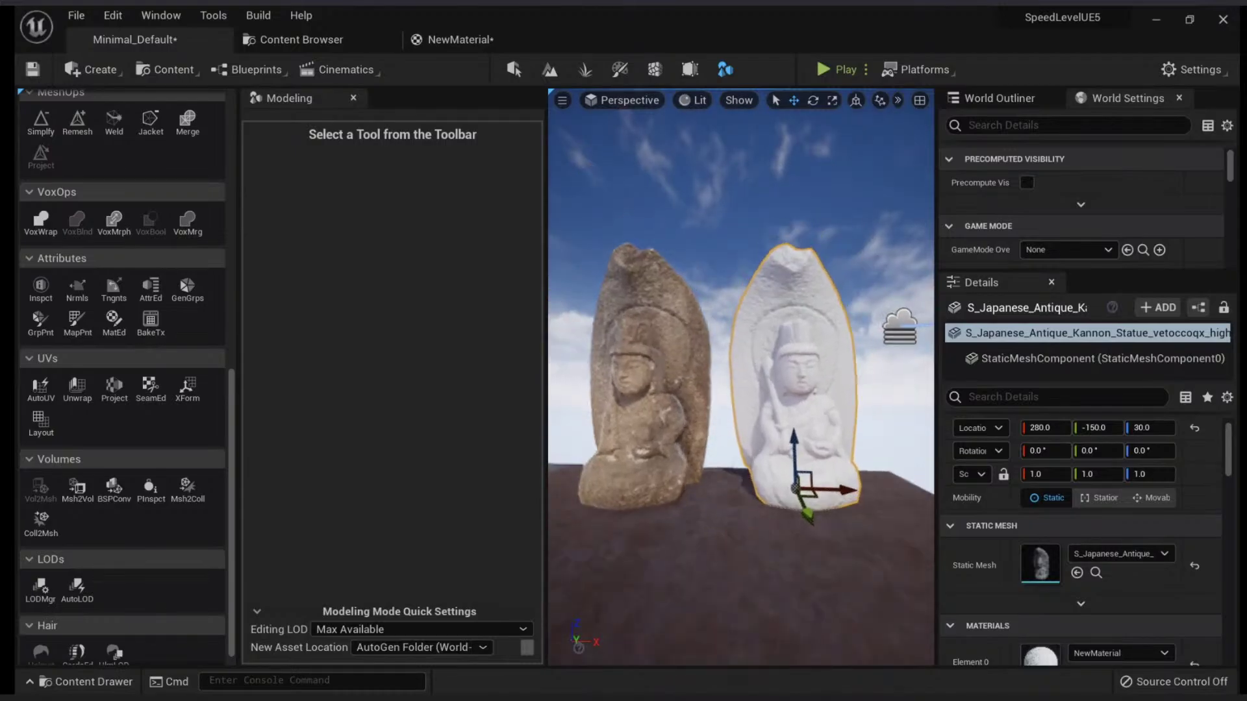
key("w")
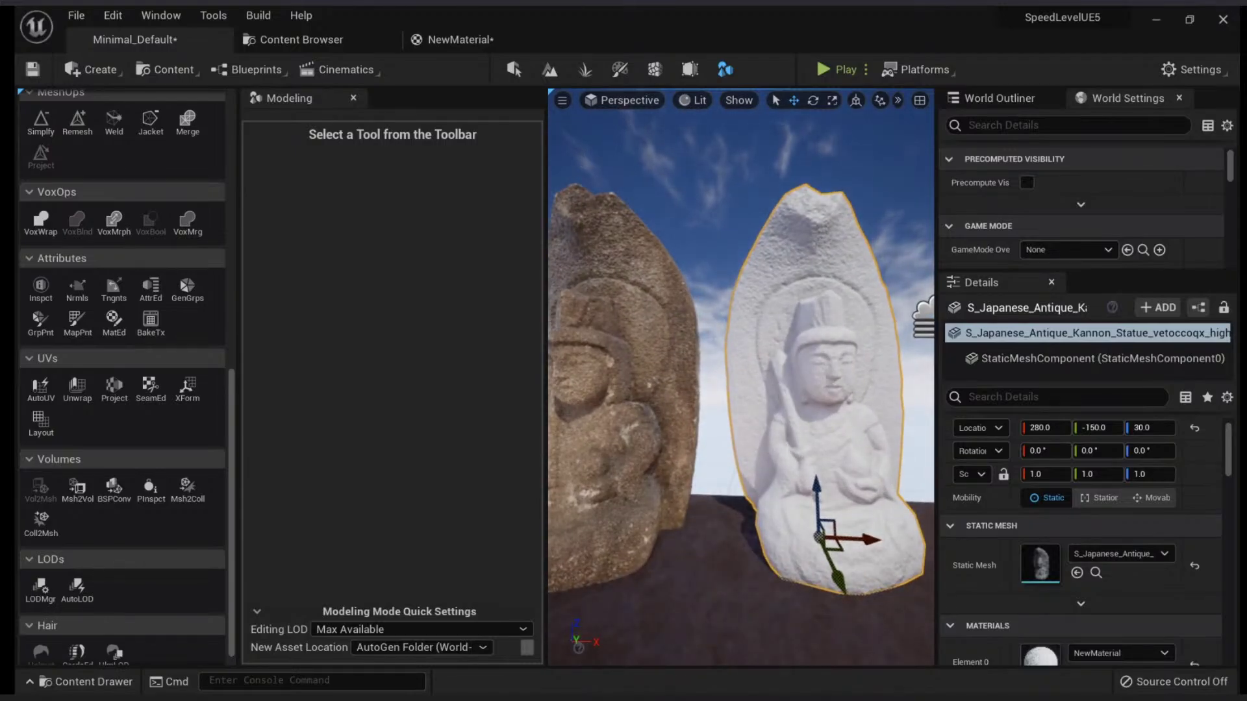
Step: Clear the selection, view both statues from the original's side, and select the original statue
key("s")
right_click_drag(792, 395, 838, 397)
key("w")
key("w")
key("a")
key("s")
key("Escape")
key("w")
scroll(104, 490, "down", 1)
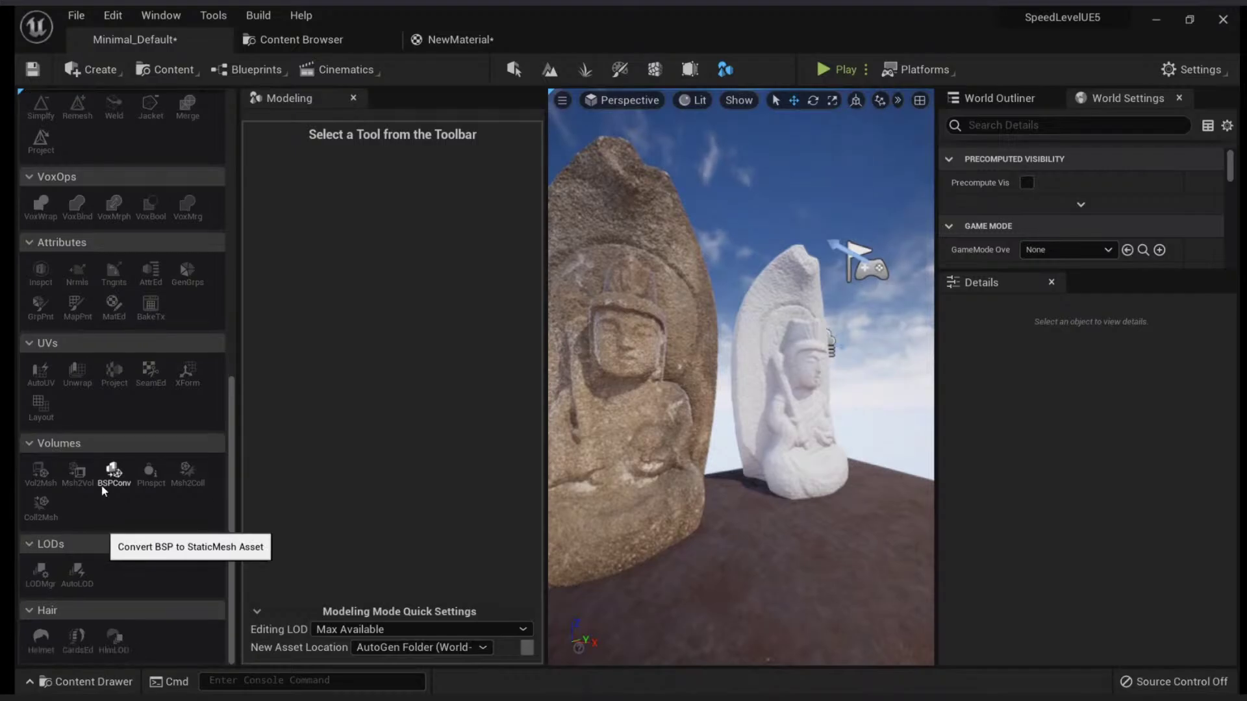
left_click(645, 376)
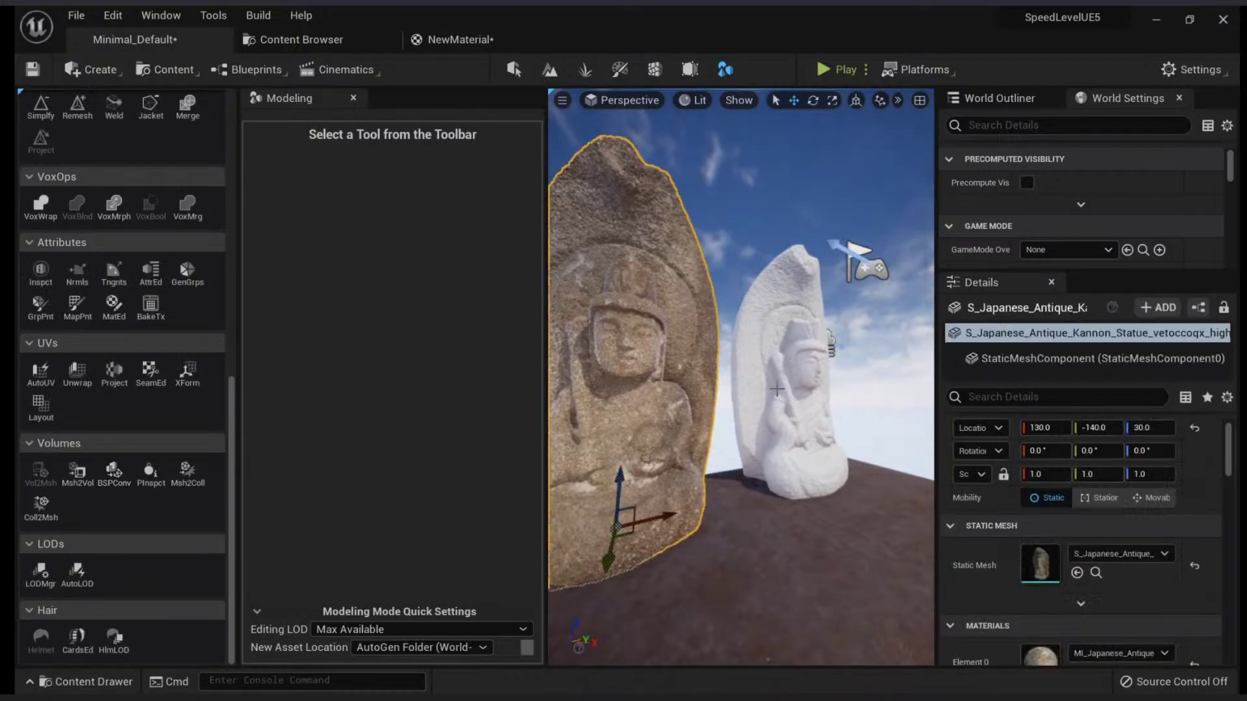